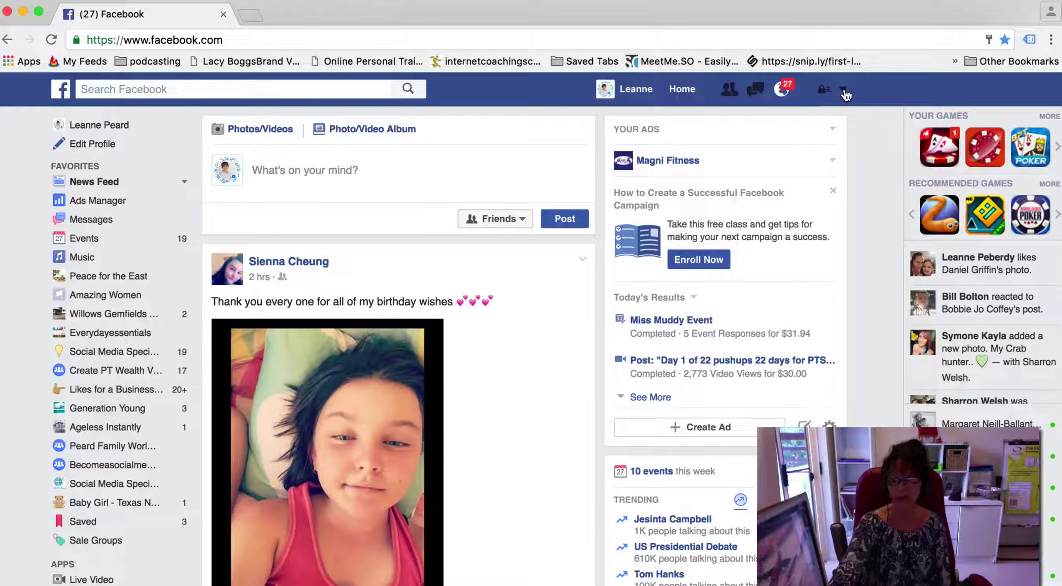
- Go to ad management and open the first account in the list of active ad accounts
left_click(843, 90)
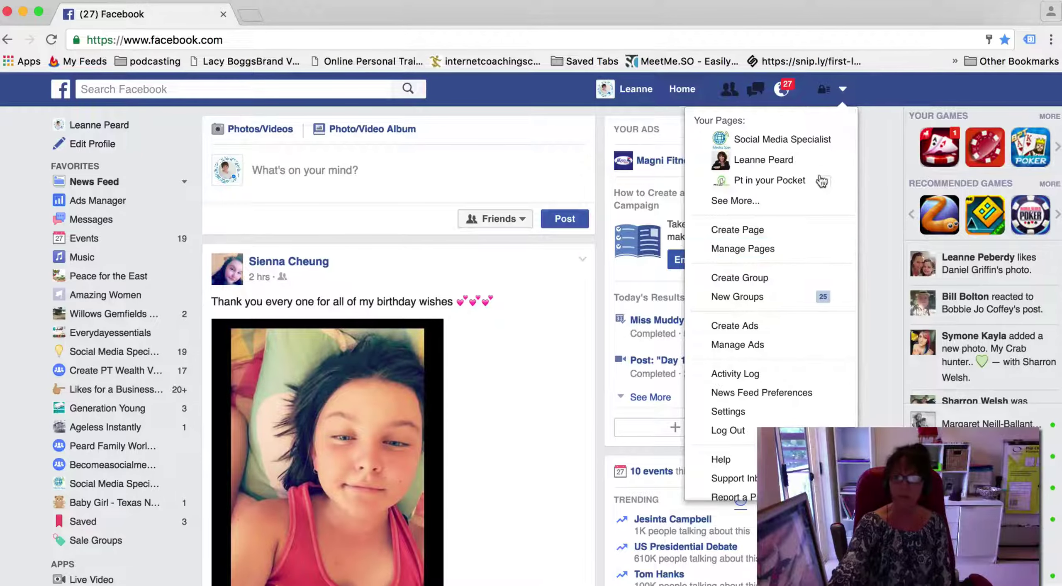
left_click(795, 254)
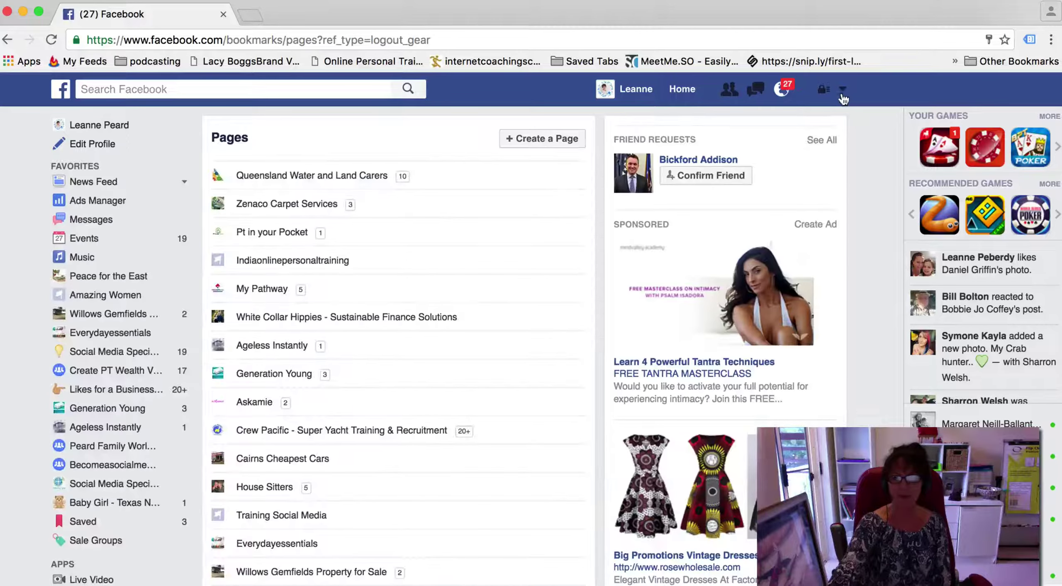
left_click(842, 94)
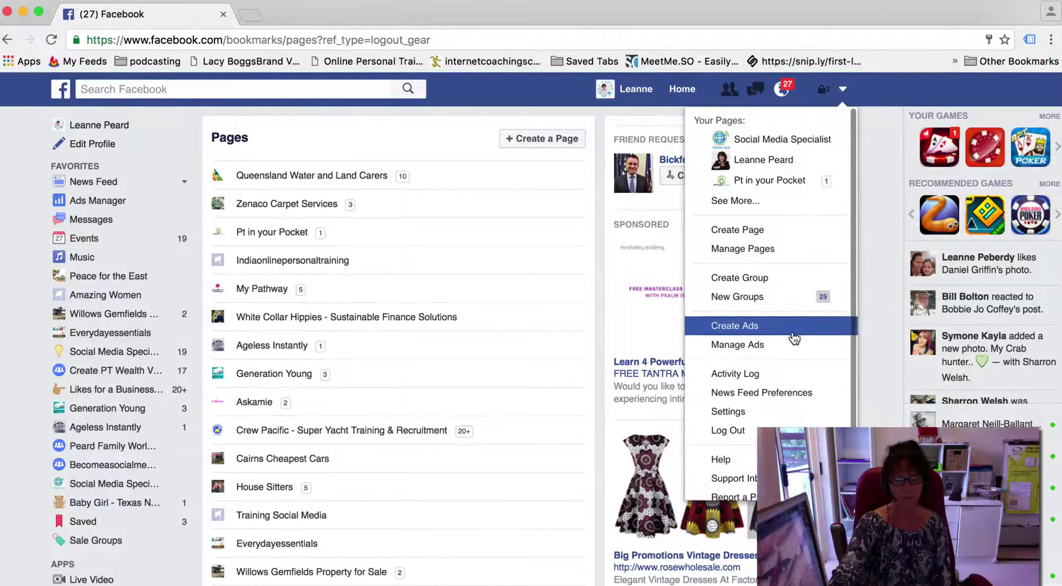
left_click(795, 350)
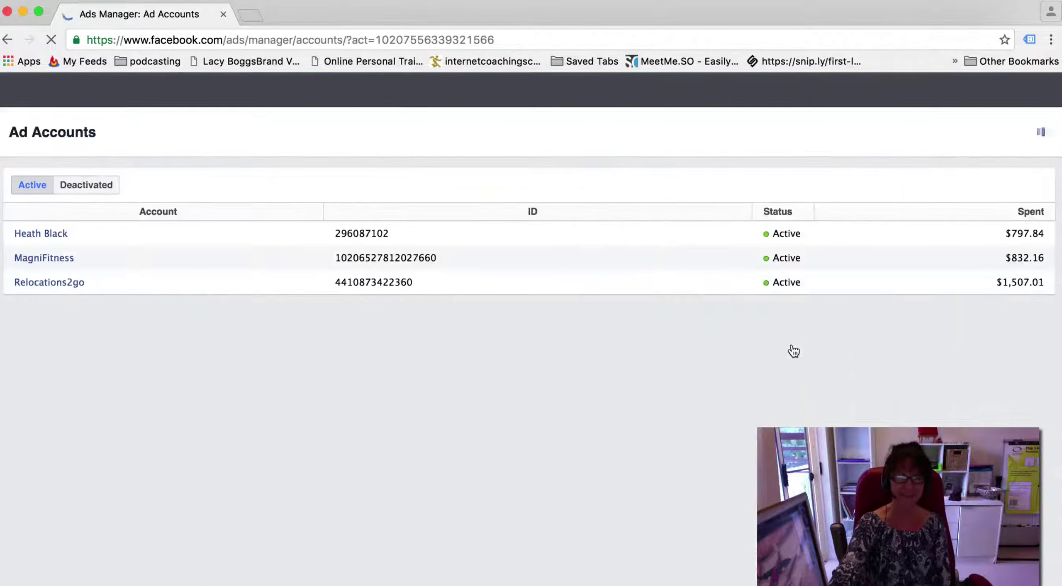
left_click(49, 236)
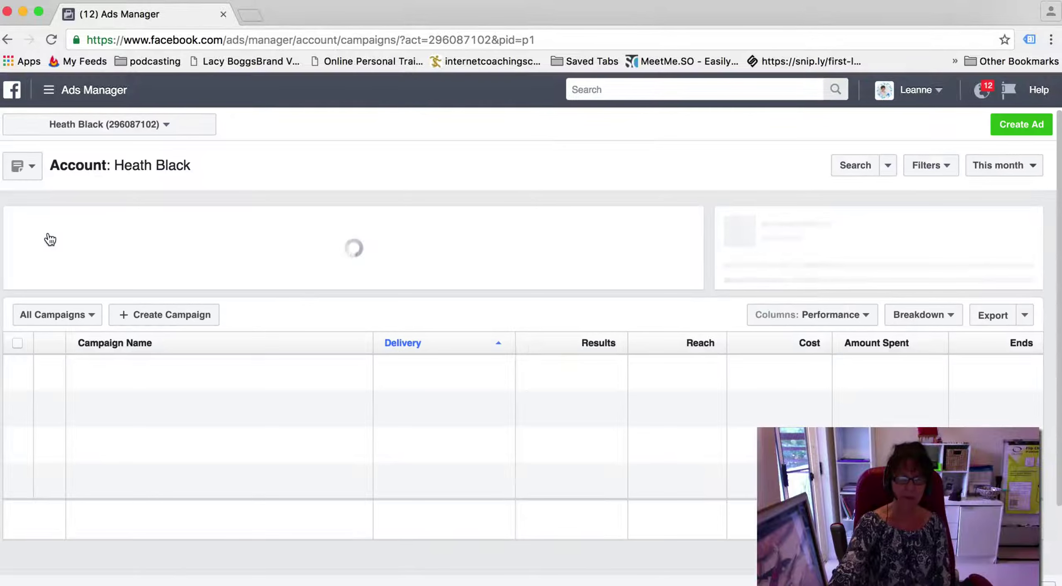
- Look through the ad account's Power Editor, account settings and Audiences pages
left_click(52, 92)
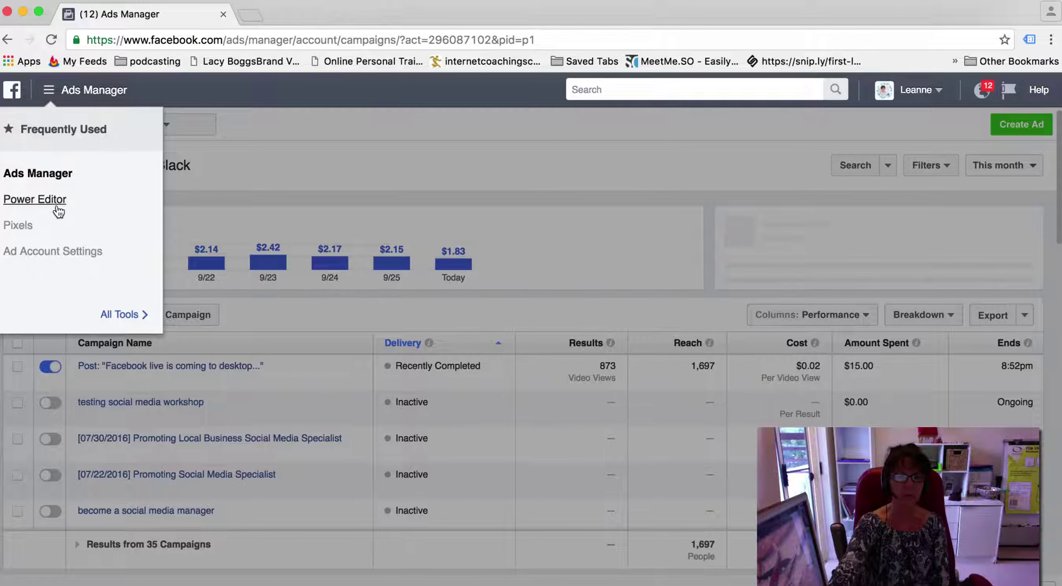
left_click(58, 210)
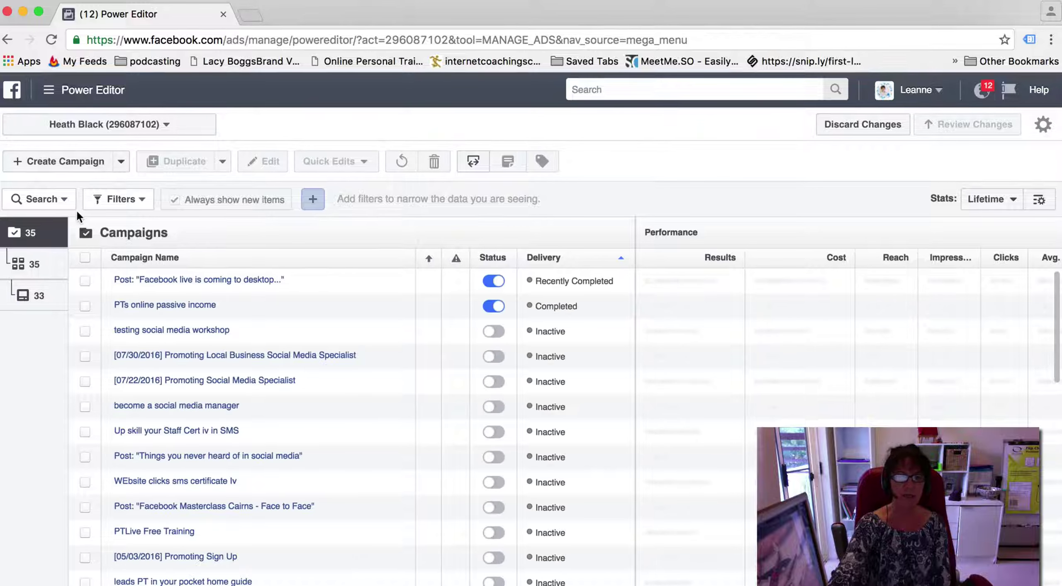
left_click(99, 90)
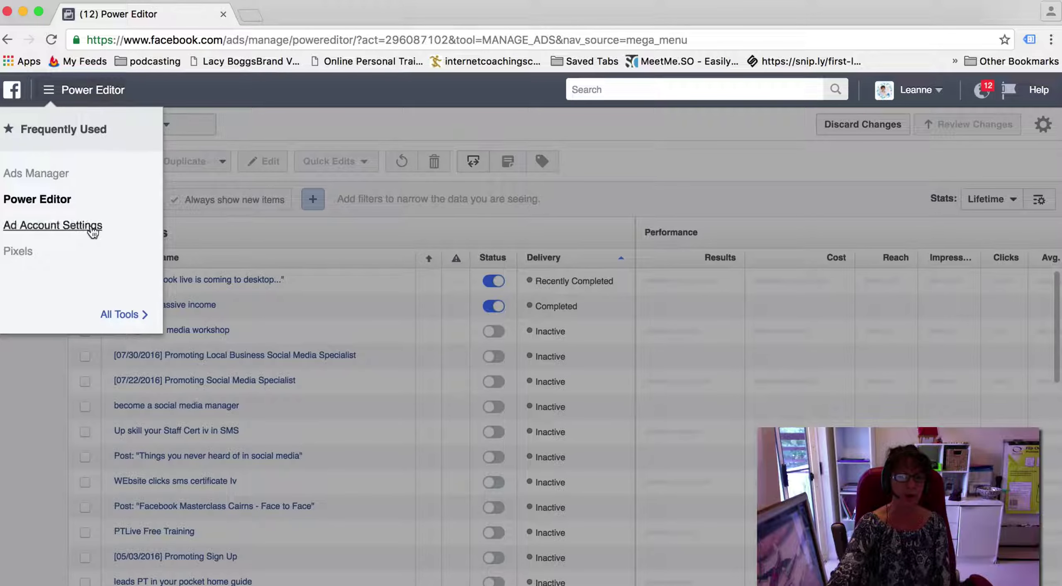
left_click(99, 227)
left_click(135, 315)
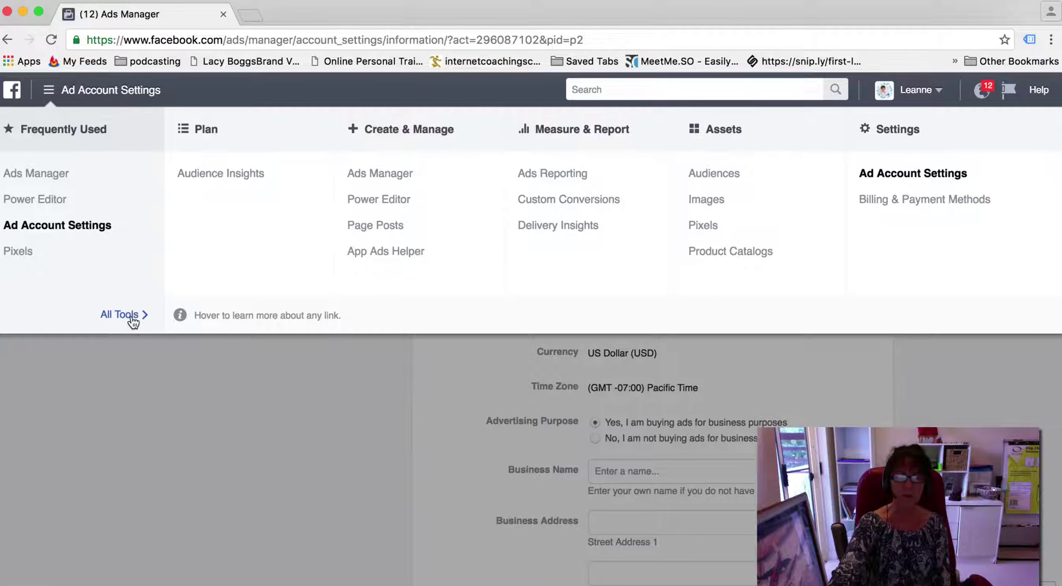
left_click(725, 176)
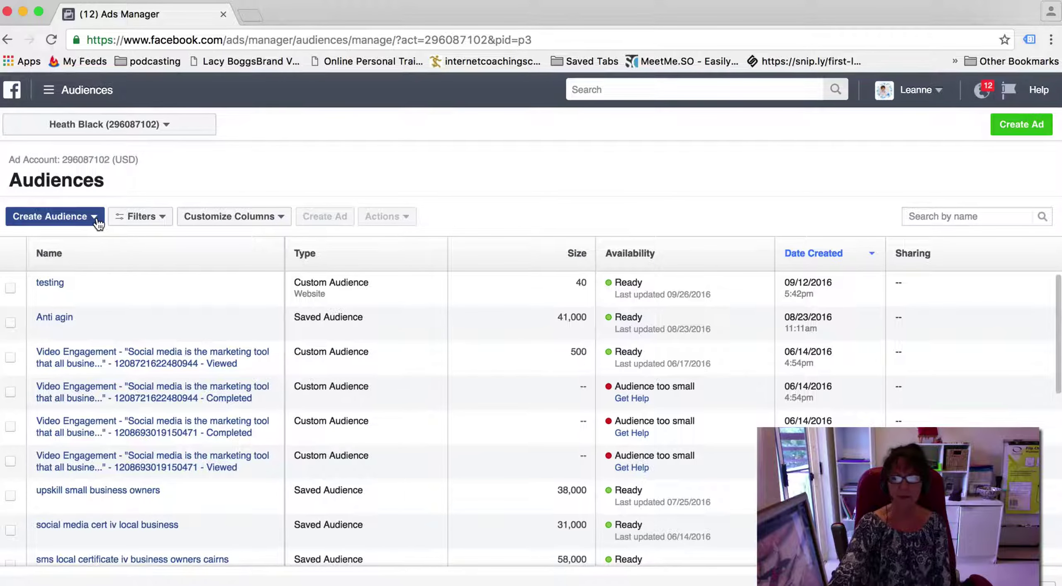
- Open Audience Insights and start the new audience from Everyone on Facebook
left_click(71, 95)
left_click(242, 173)
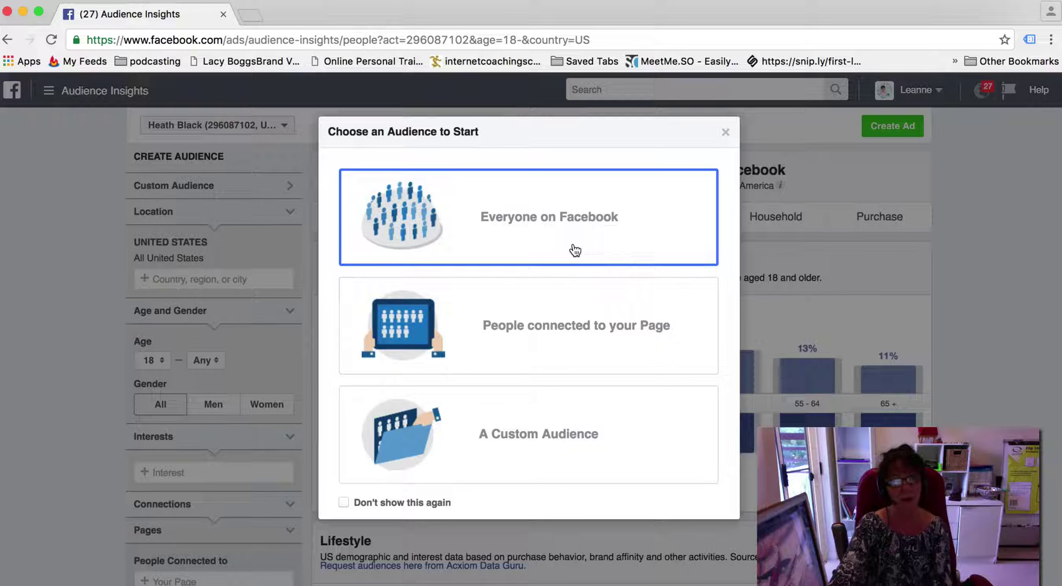
left_click(527, 226)
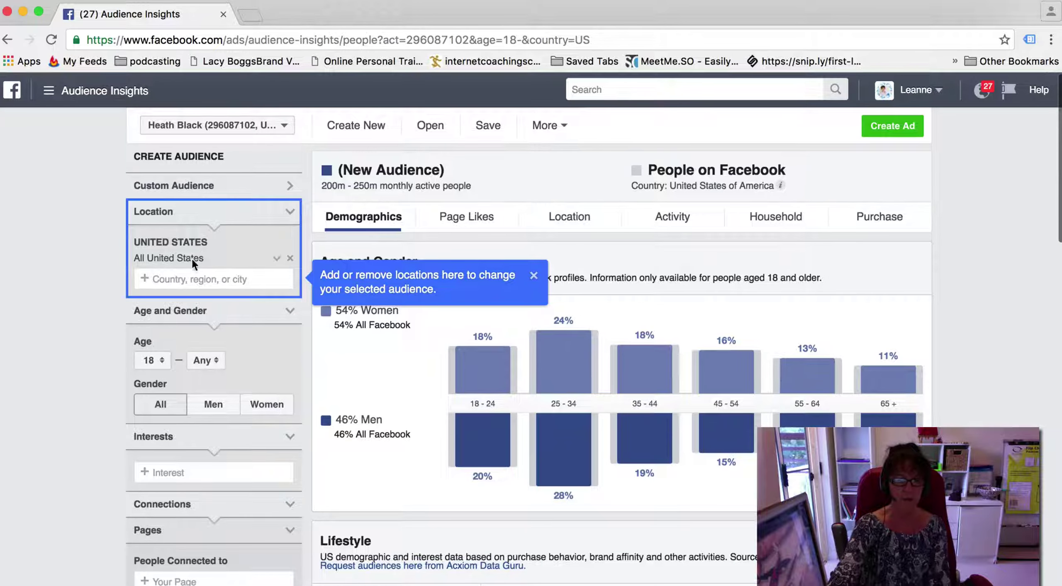
- Add Australia as the audience's location country and remove the United States
left_click(213, 277)
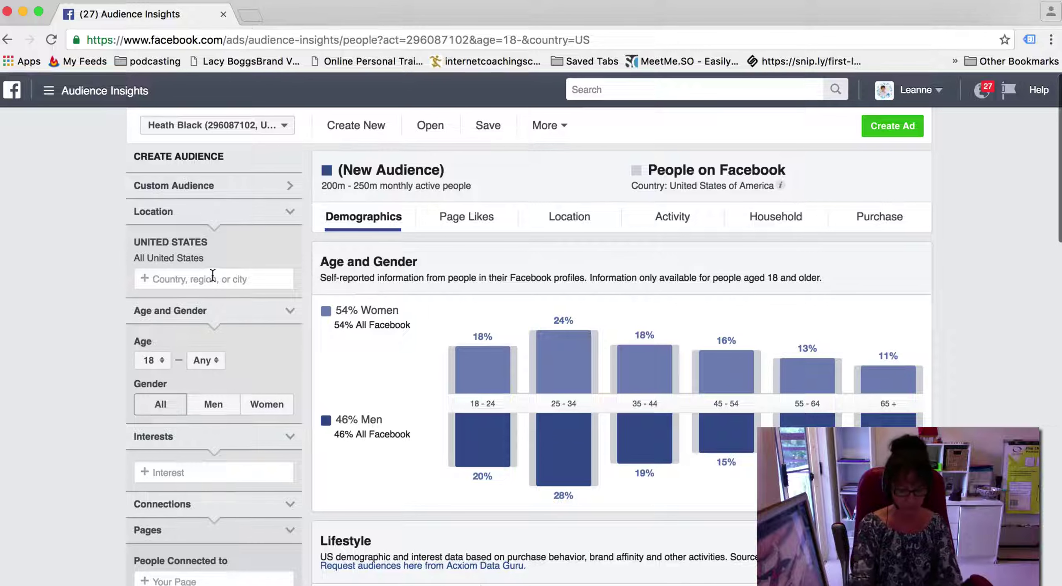
type("australia")
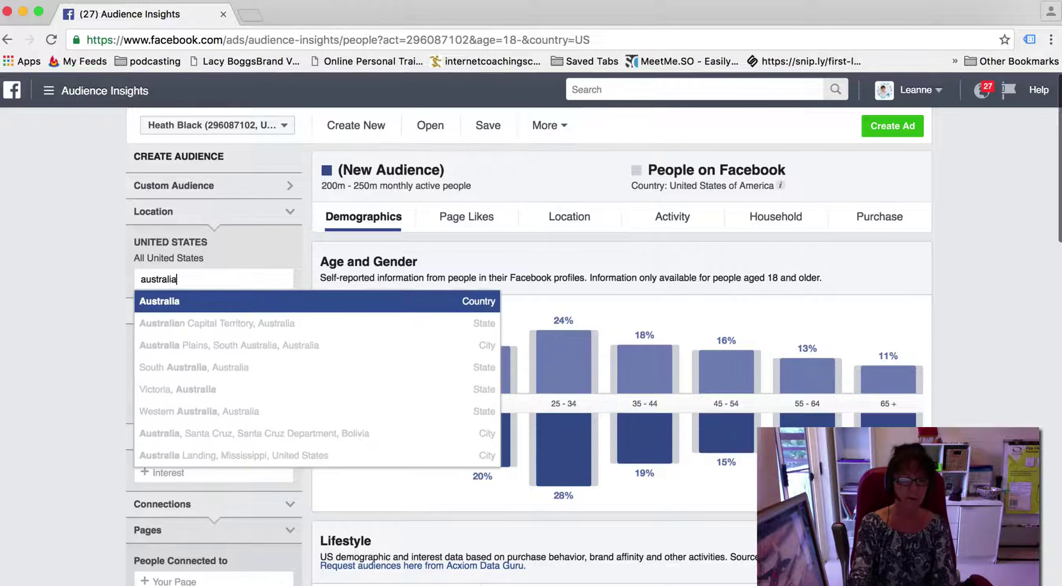
left_click(216, 301)
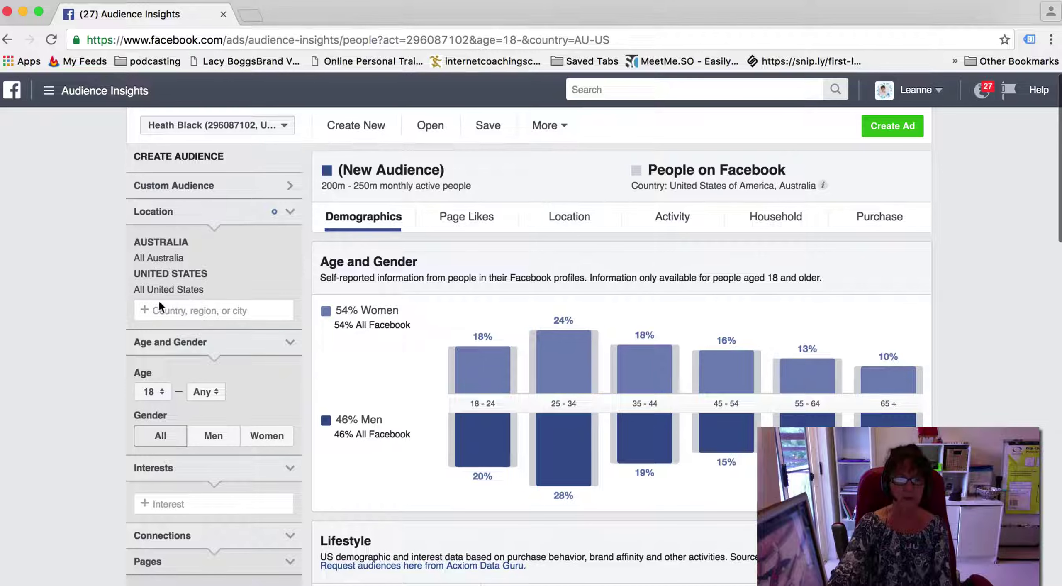
type("Australia")
scroll(292, 403, "down", 3)
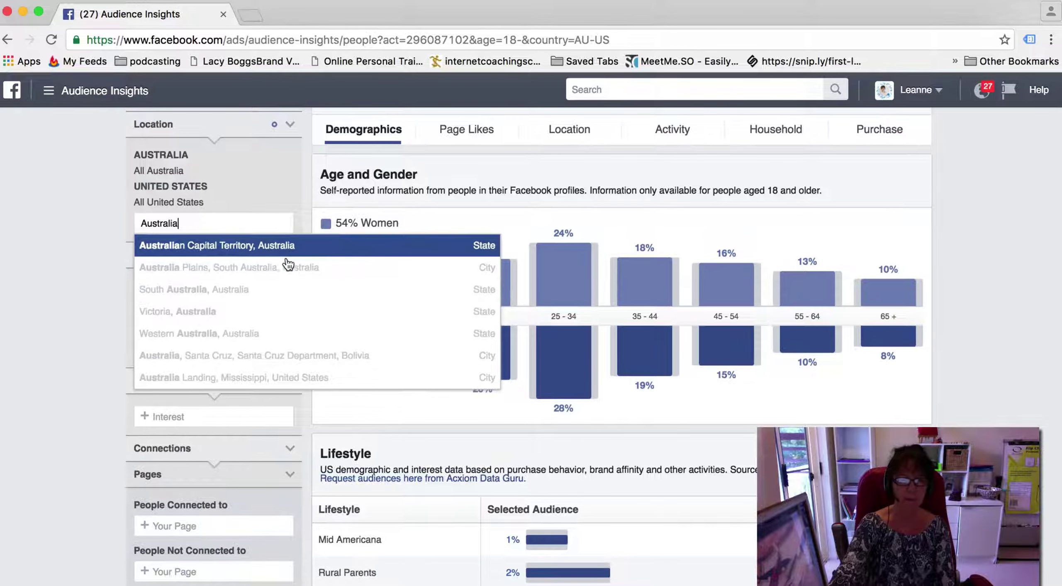
scroll(315, 324, "down", 3)
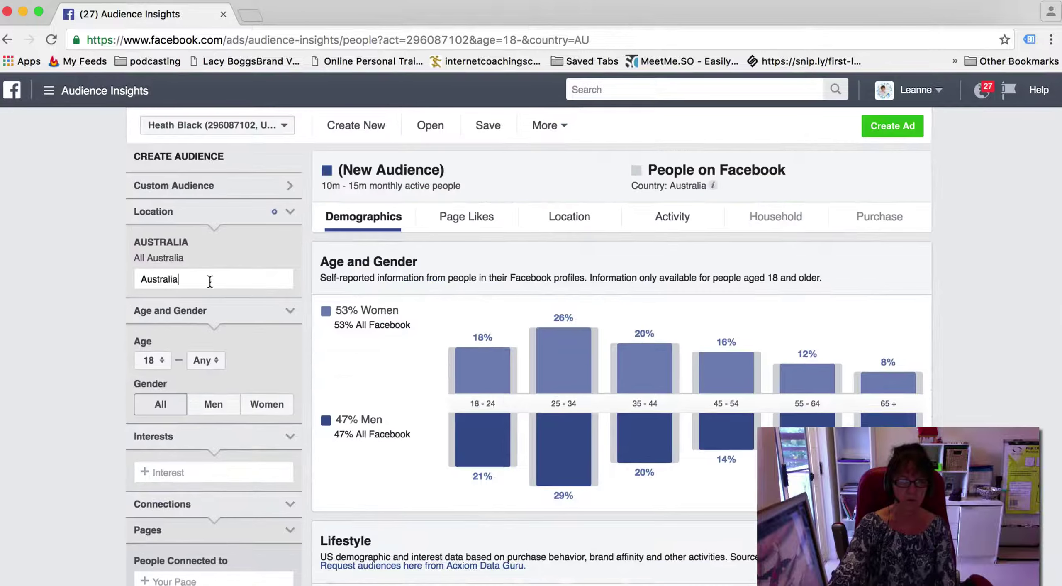
- Narrow the audience location to the city of Cairns, Queensland, Australia
left_click_drag(210, 281, 60, 269)
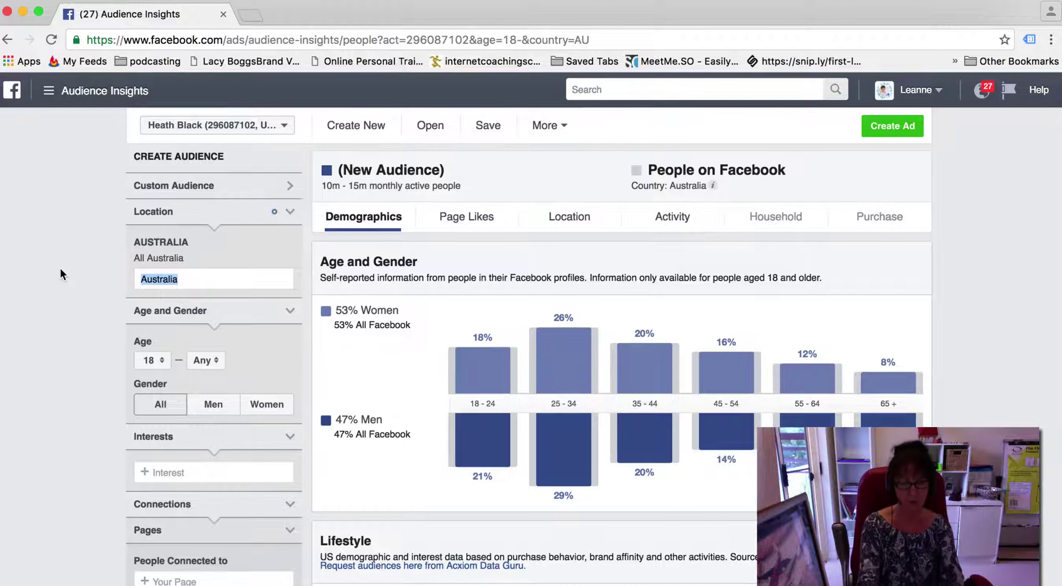
type("Cairns")
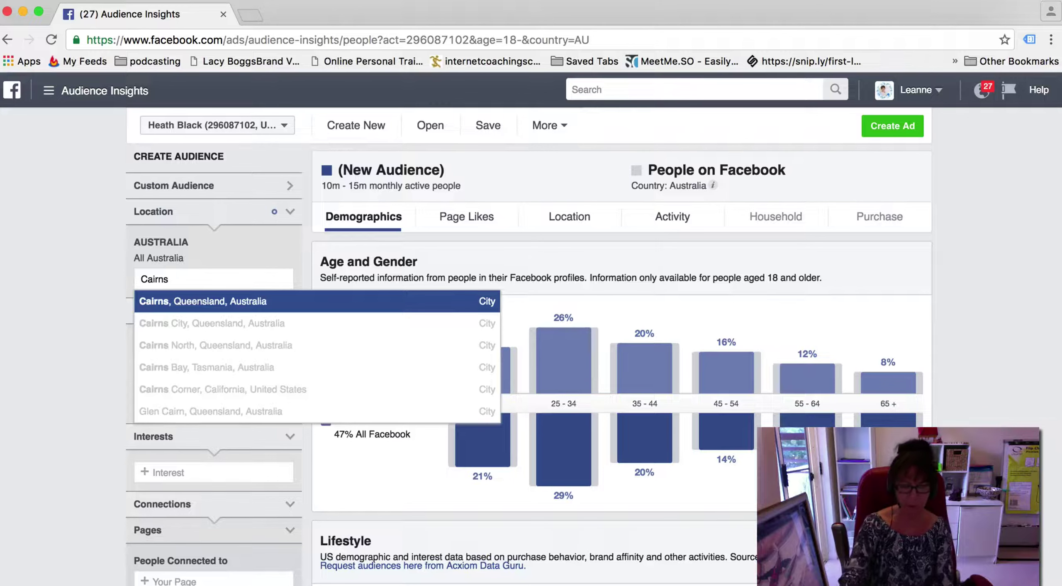
left_click(209, 302)
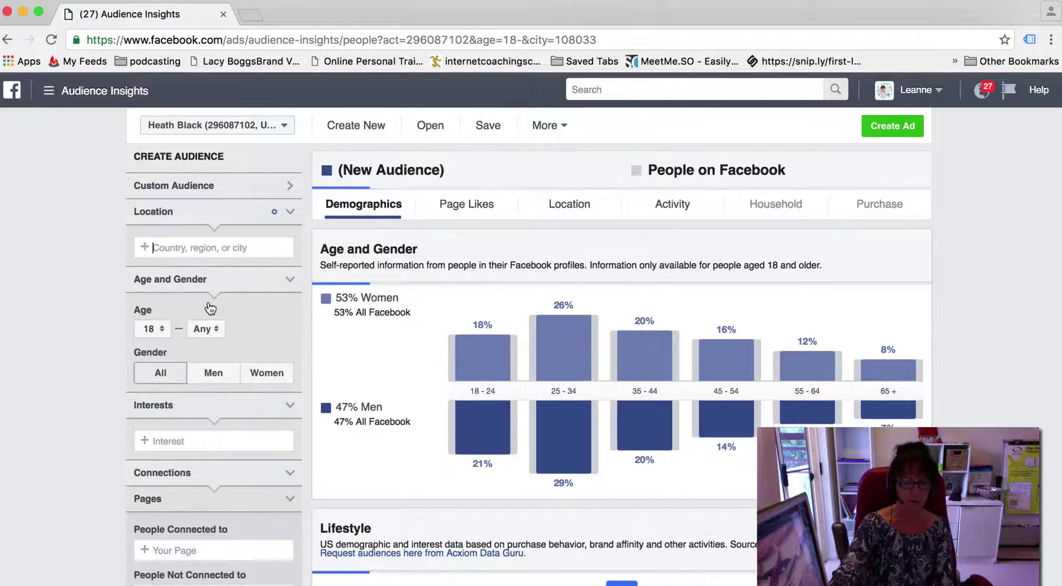
- Set the audience's age range to 25–44
left_click(161, 360)
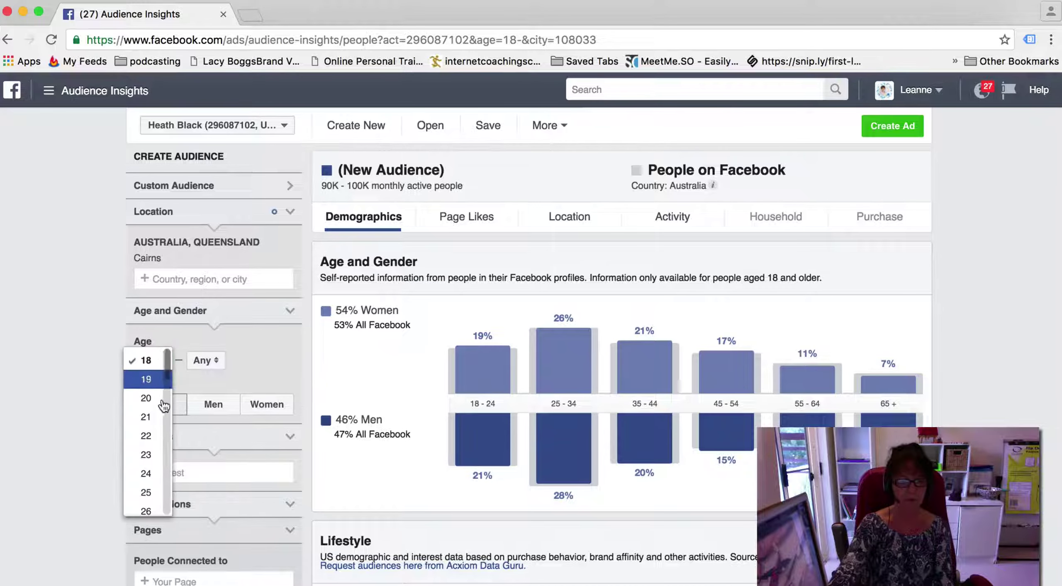
scroll(157, 457, "down", 3)
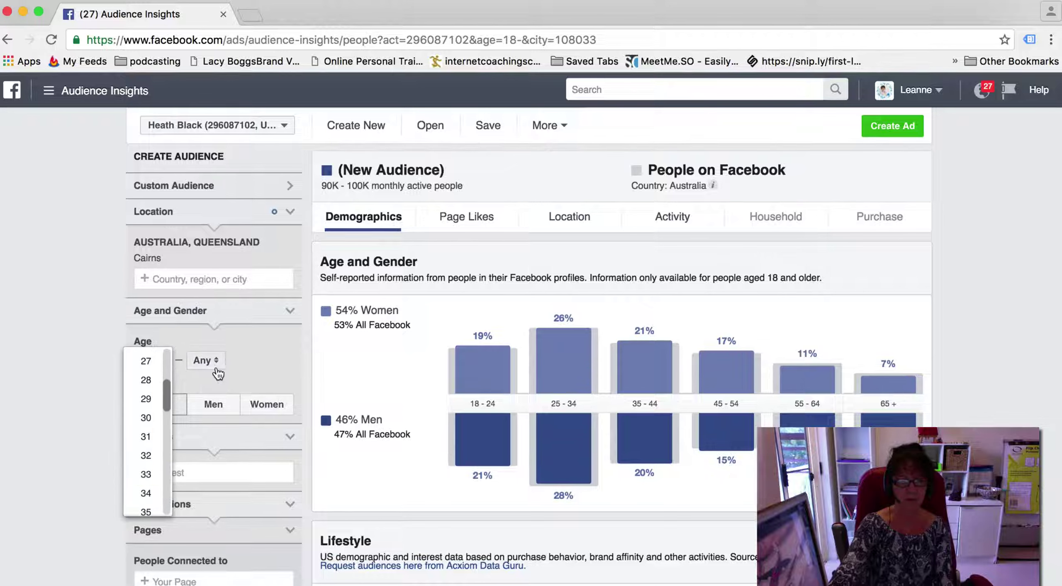
left_click(285, 358)
left_click(160, 360)
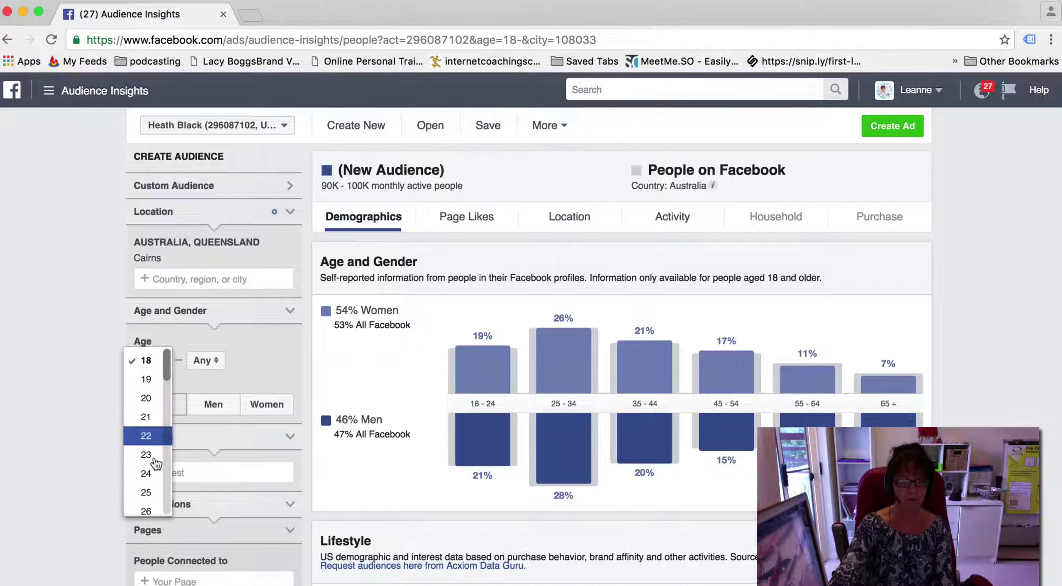
left_click(146, 491)
left_click(218, 361)
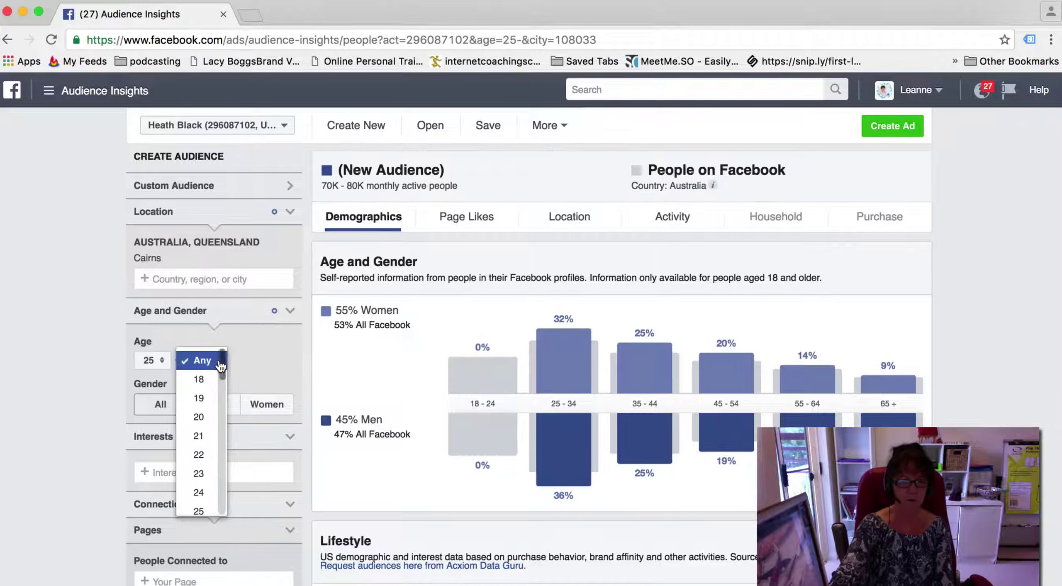
scroll(220, 473, "down", 5)
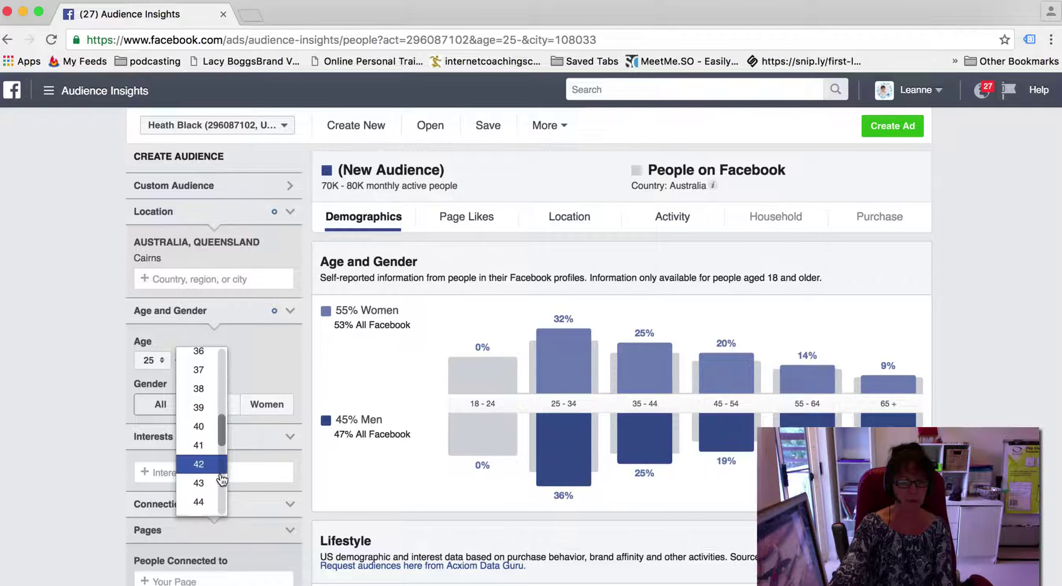
left_click(216, 500)
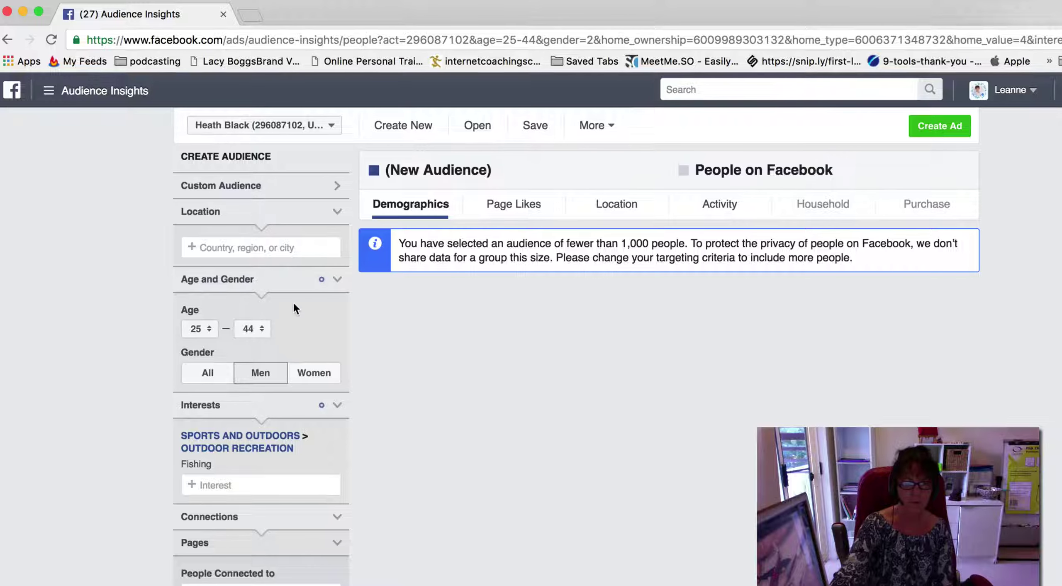
- Remove the Fishing interest and add the Business interest from the Business and industry category
scroll(294, 364, "down", 3)
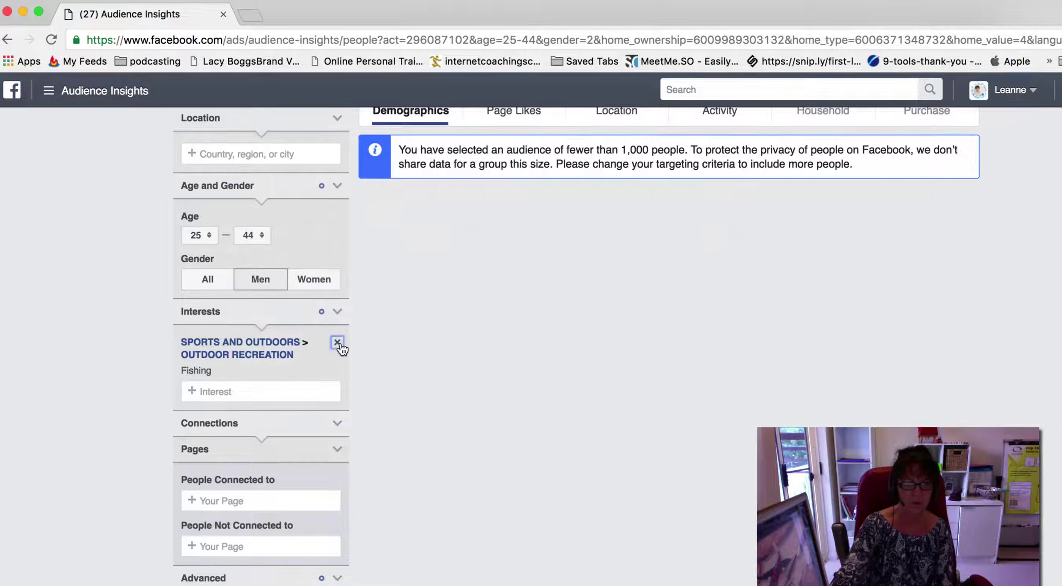
left_click(336, 342)
left_click(268, 347)
left_click(280, 377)
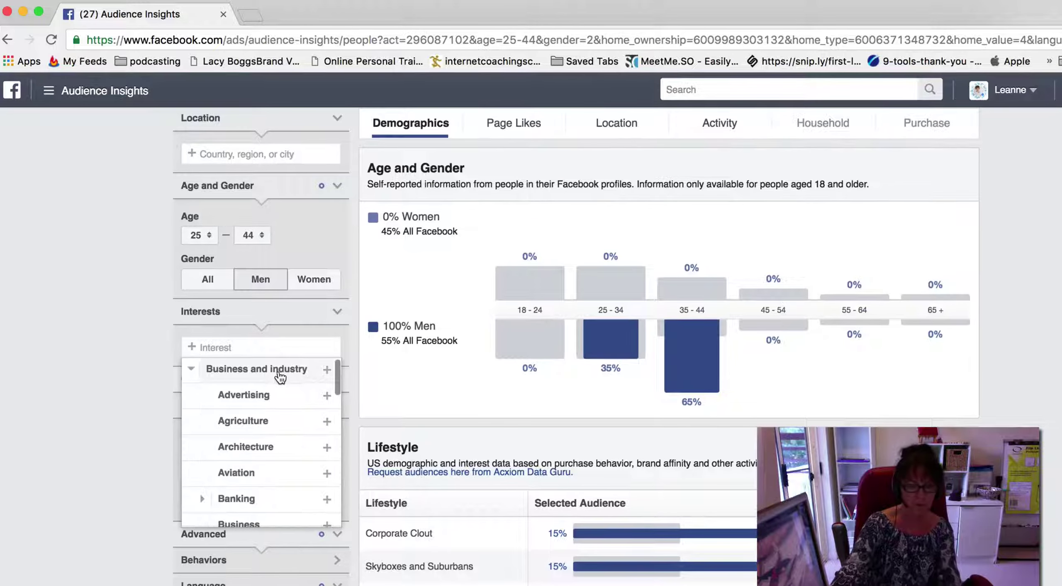
scroll(276, 446, "down", 2)
scroll(277, 451, "down", 1)
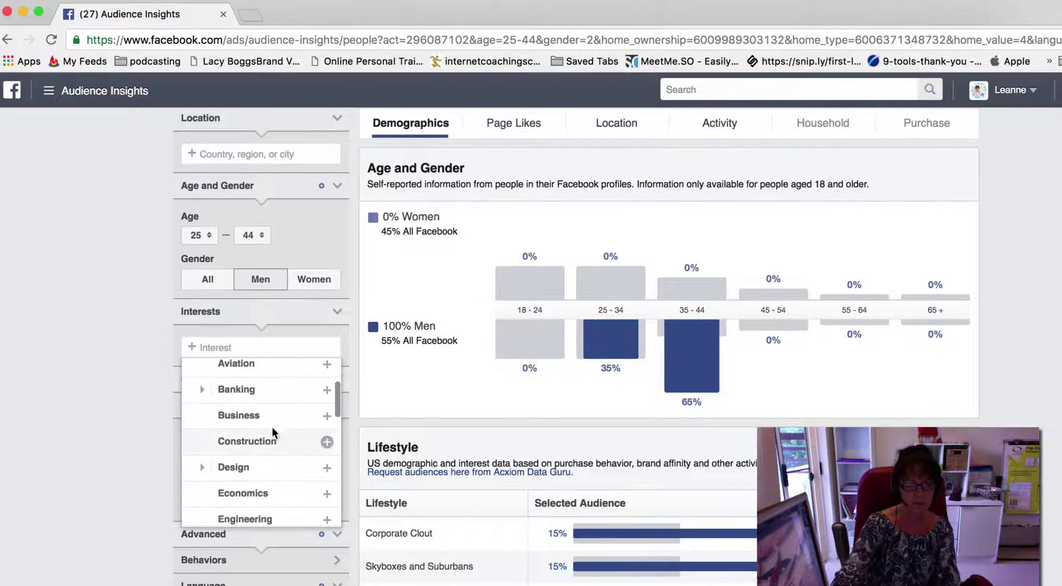
left_click(272, 415)
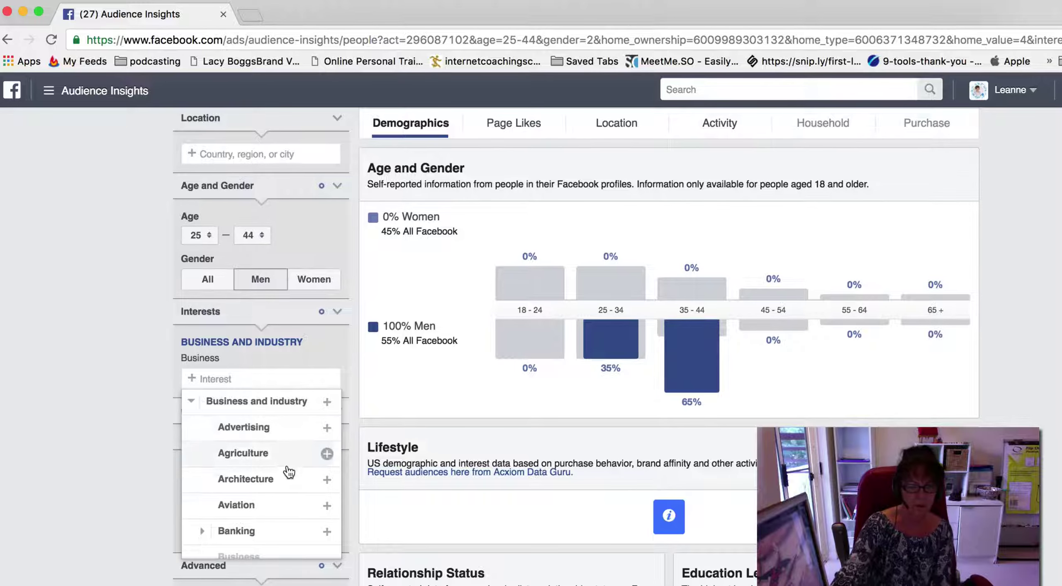
- Add the Economics interest from Business and industry and remove it again, keeping only Business
scroll(292, 488, "down", 2)
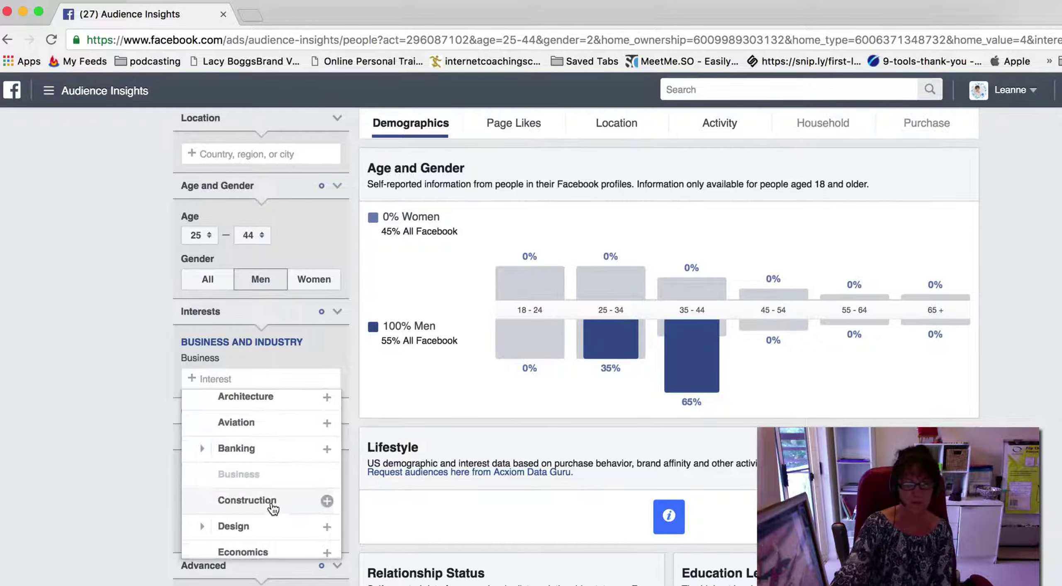
scroll(273, 503, "down", 2)
left_click(273, 488)
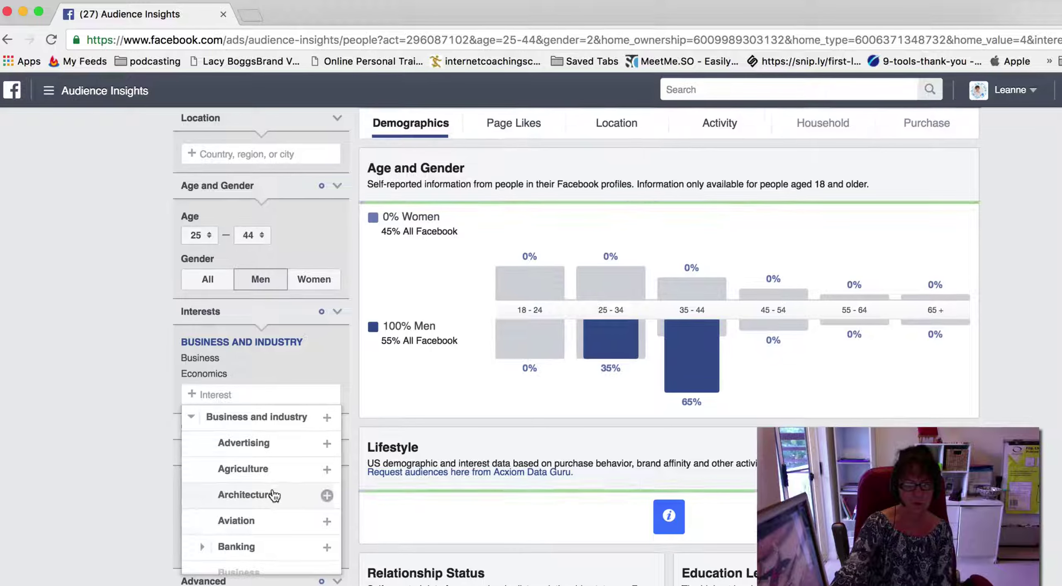
scroll(271, 512, "down", 2)
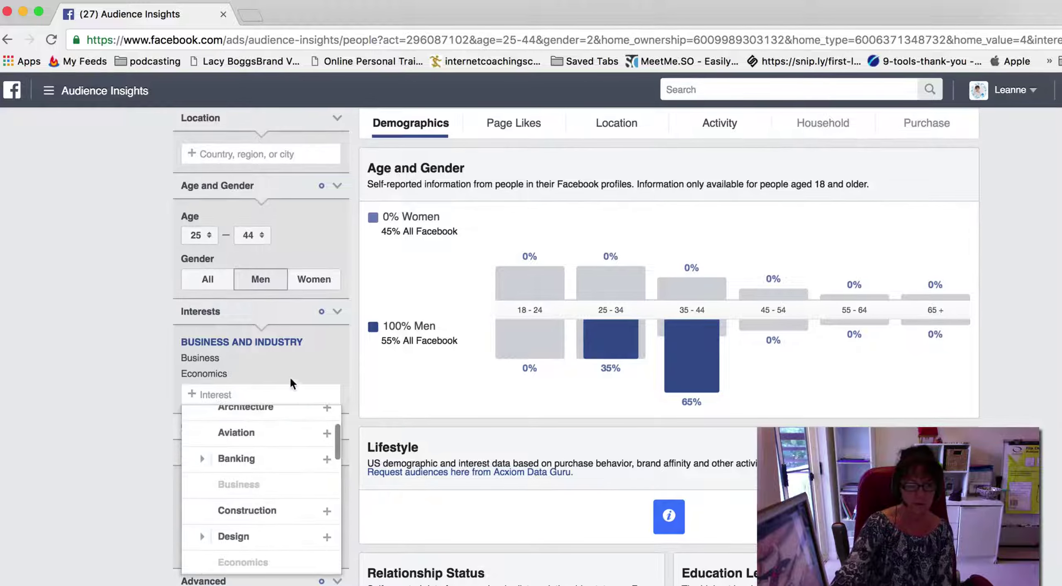
left_click(337, 373)
left_click(134, 353)
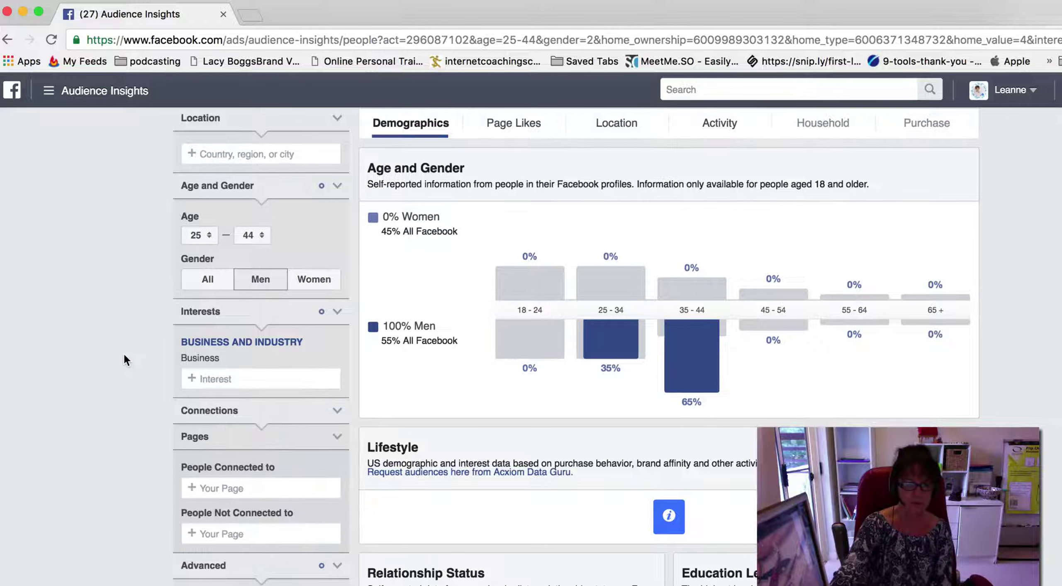
scroll(269, 202, "up", 3)
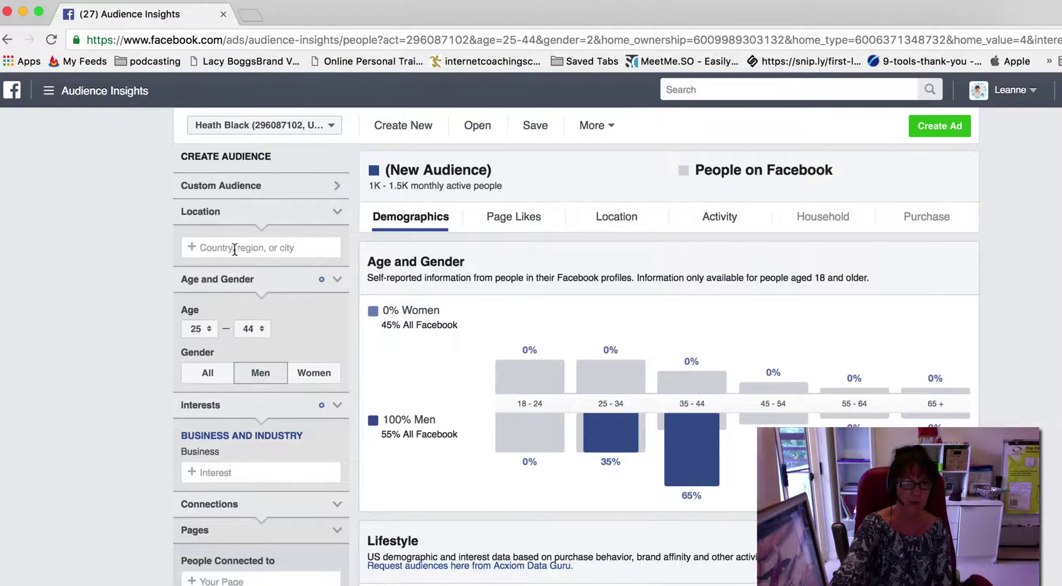
- Review the targeting criteria from Location down through Relationship Status, Financial and Home for the current audience
left_click(338, 215)
left_click(340, 215)
scroll(274, 291, "down", 5)
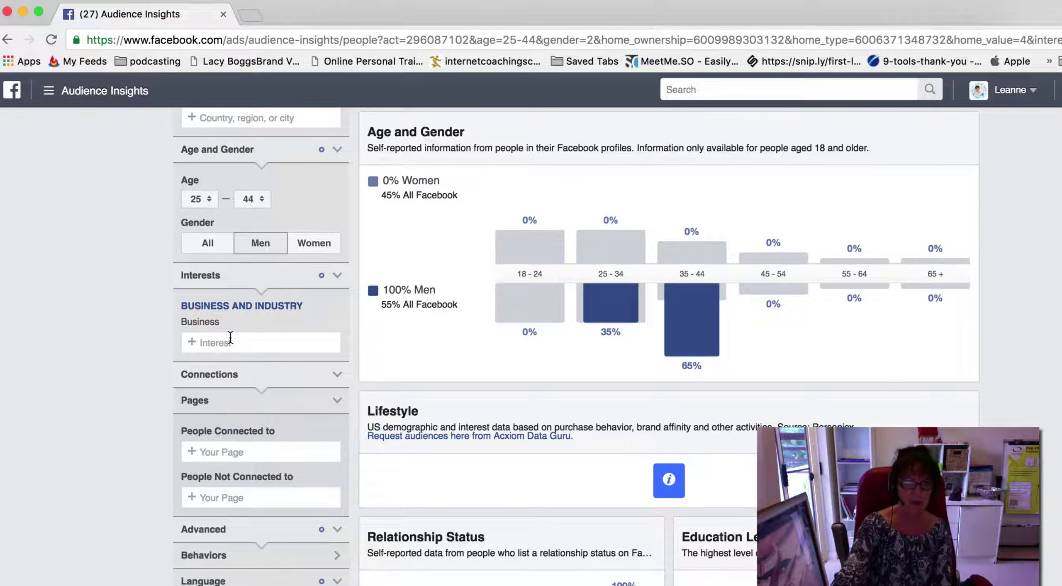
scroll(230, 337, "down", 5)
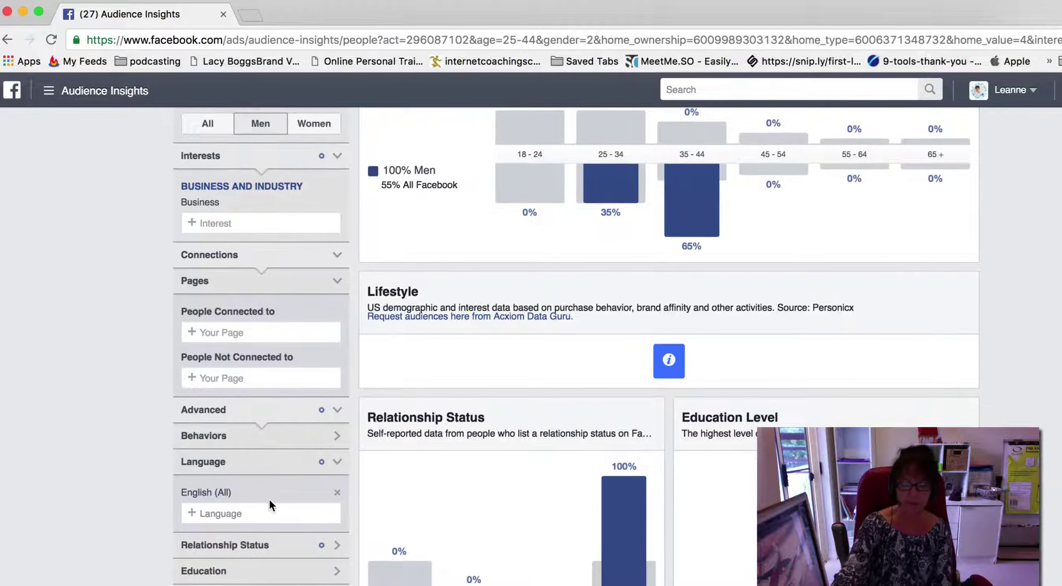
scroll(268, 499, "down", 2)
left_click(273, 512)
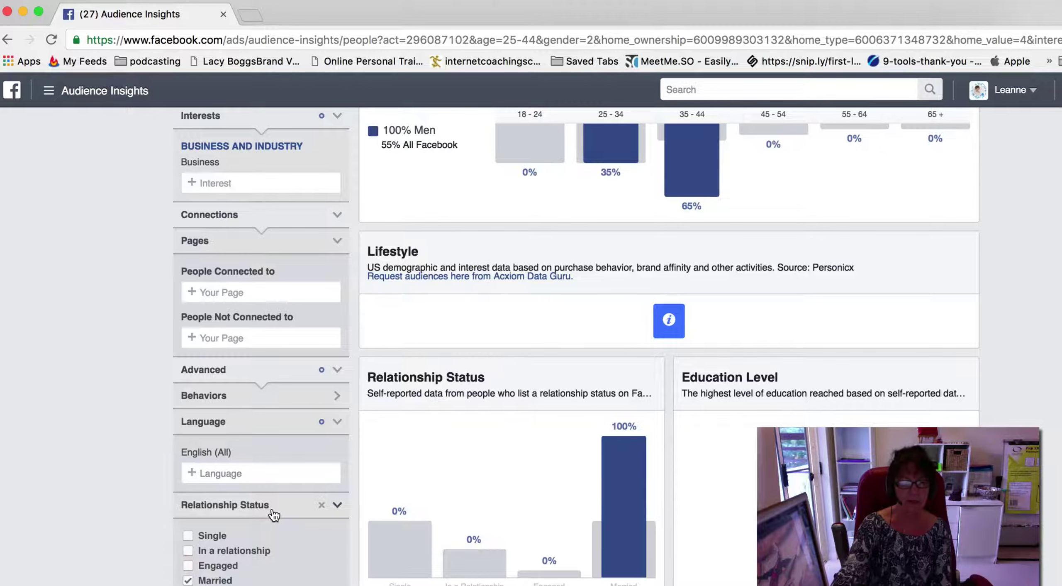
left_click(272, 513)
scroll(272, 510, "down", 3)
left_click(272, 511)
scroll(273, 514, "down", 6)
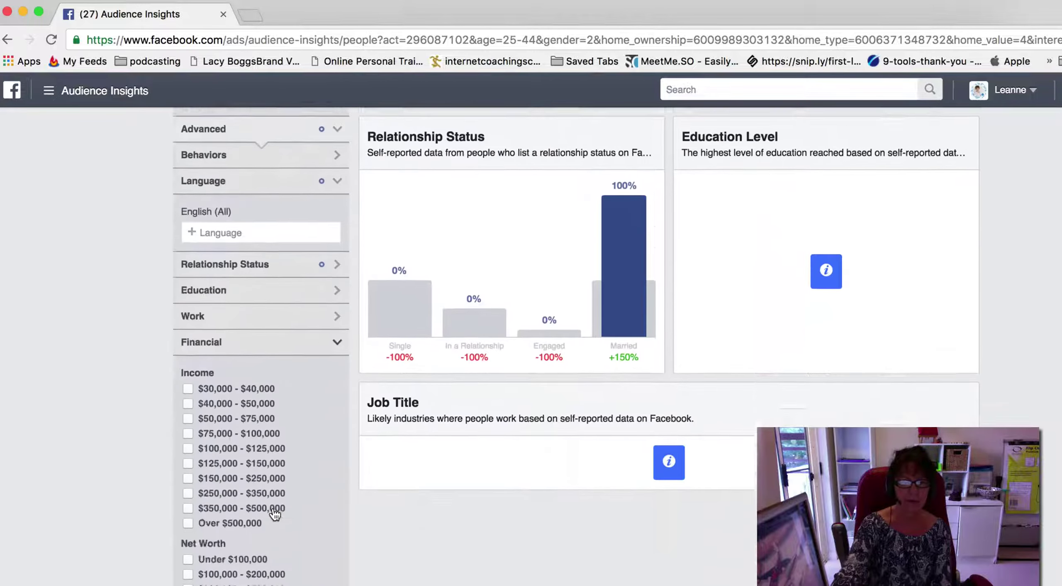
scroll(274, 514, "down", 7)
left_click(273, 513)
scroll(272, 503, "down", 5)
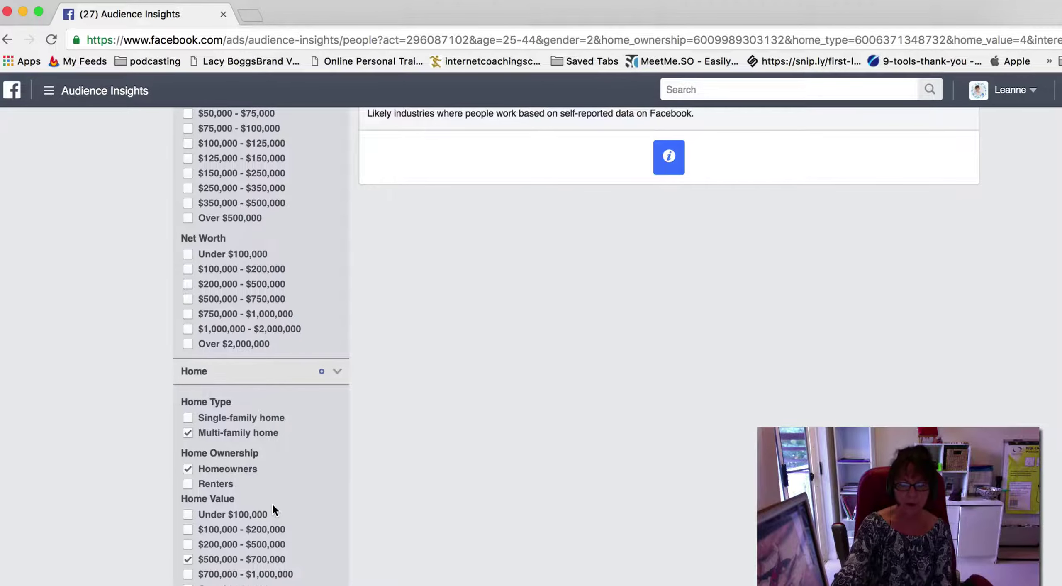
- Examine the Demographics charts for age and gender, lifestyle, relationship status, education level and job title
scroll(272, 503, "up", 20)
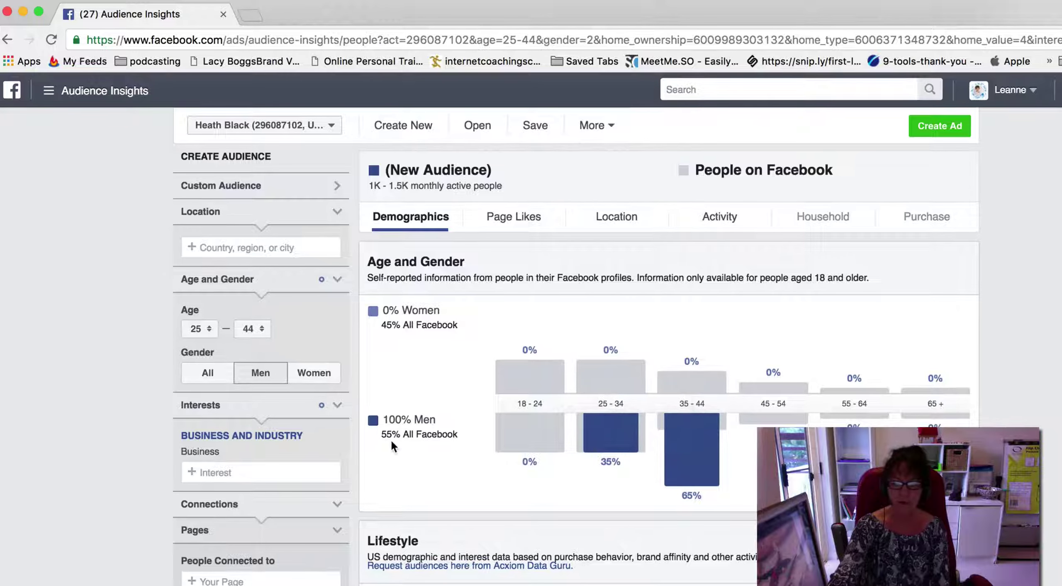
mouse_move(692, 494)
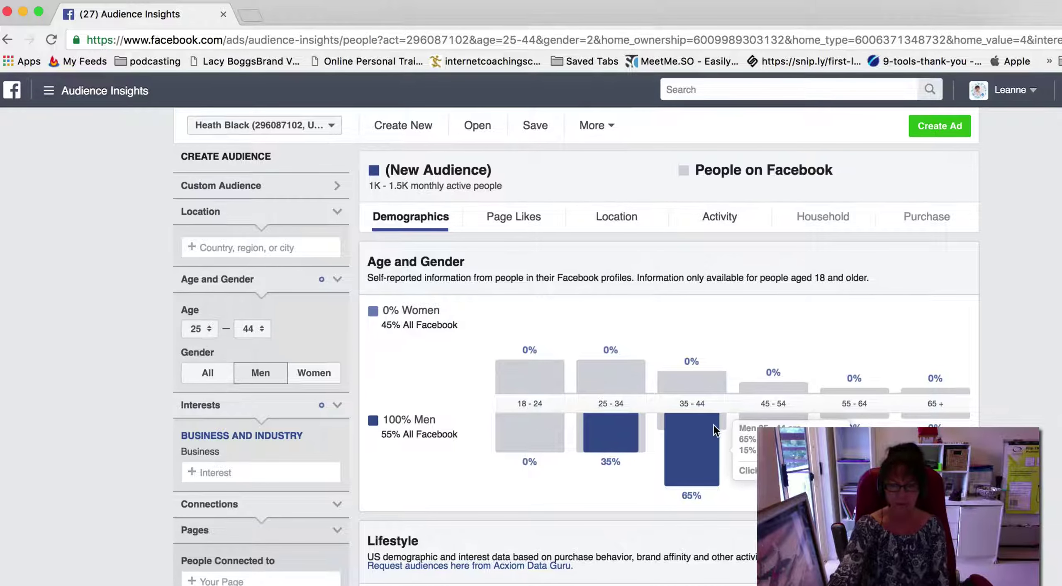
scroll(716, 421, "down", 2)
scroll(714, 418, "down", 3)
scroll(720, 404, "up", 5)
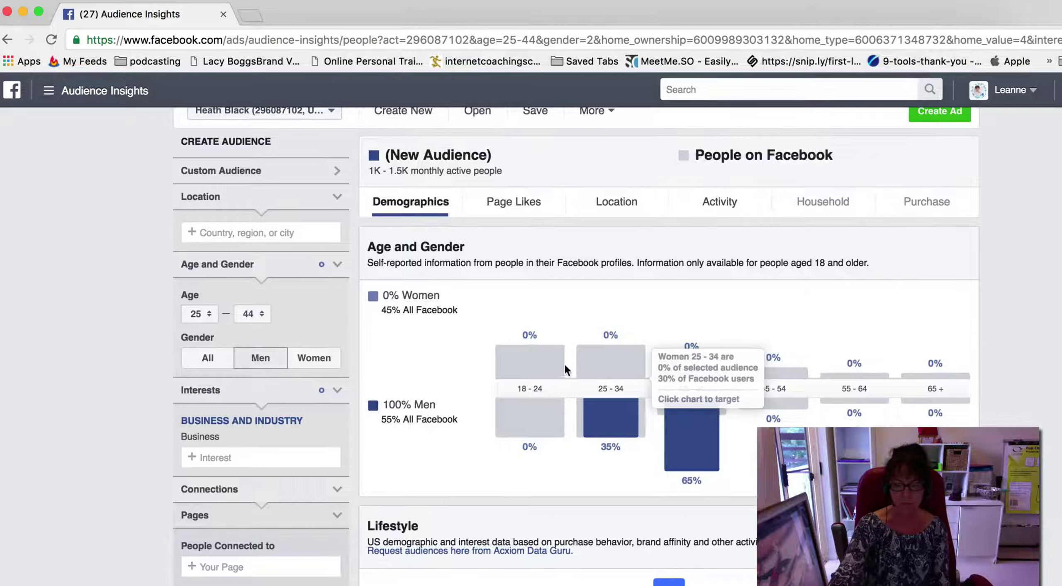
scroll(564, 363, "down", 4)
scroll(564, 369, "down", 1)
mouse_move(658, 356)
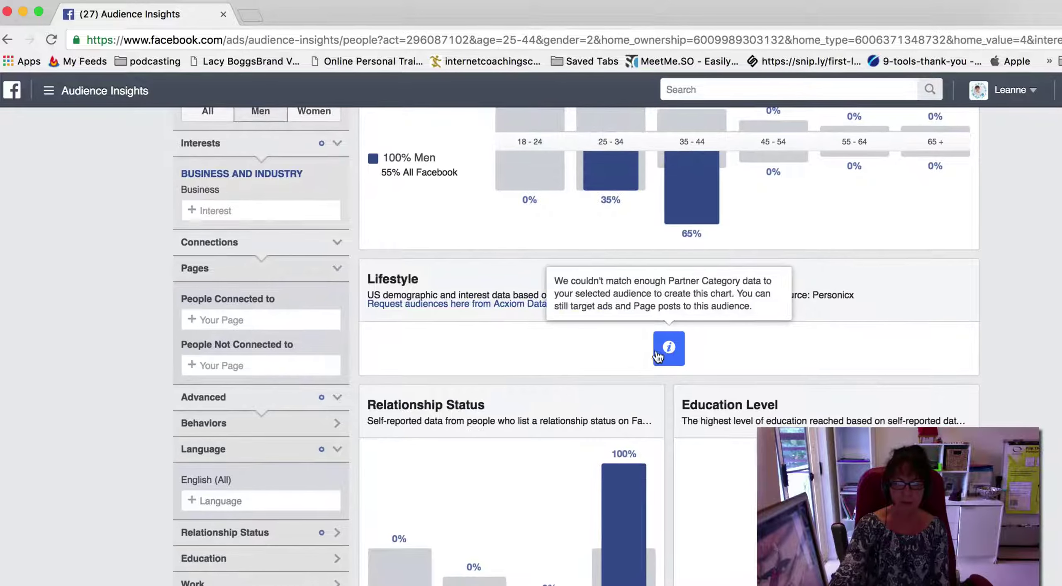
scroll(665, 360, "down", 1)
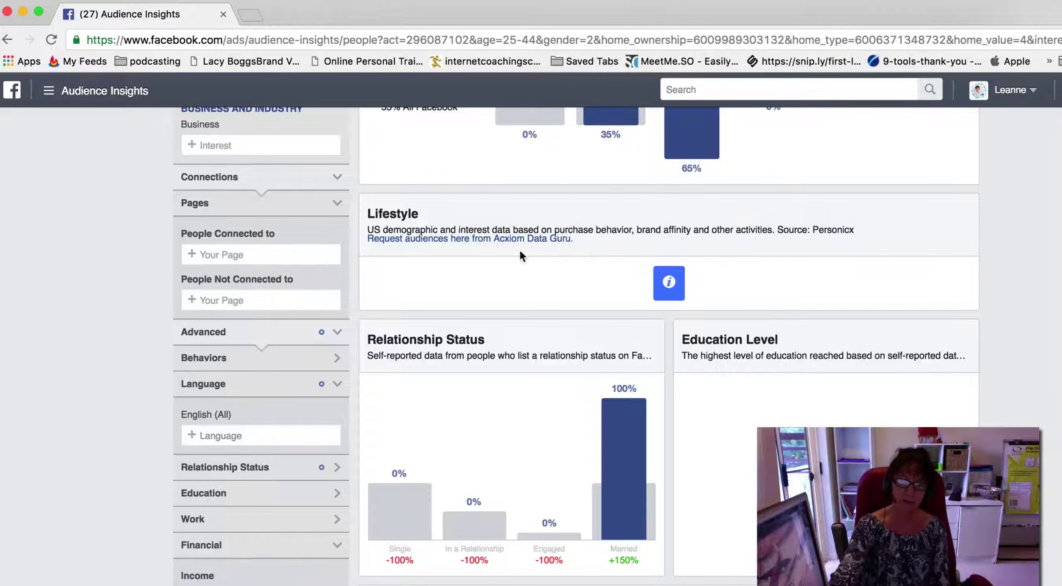
mouse_move(676, 289)
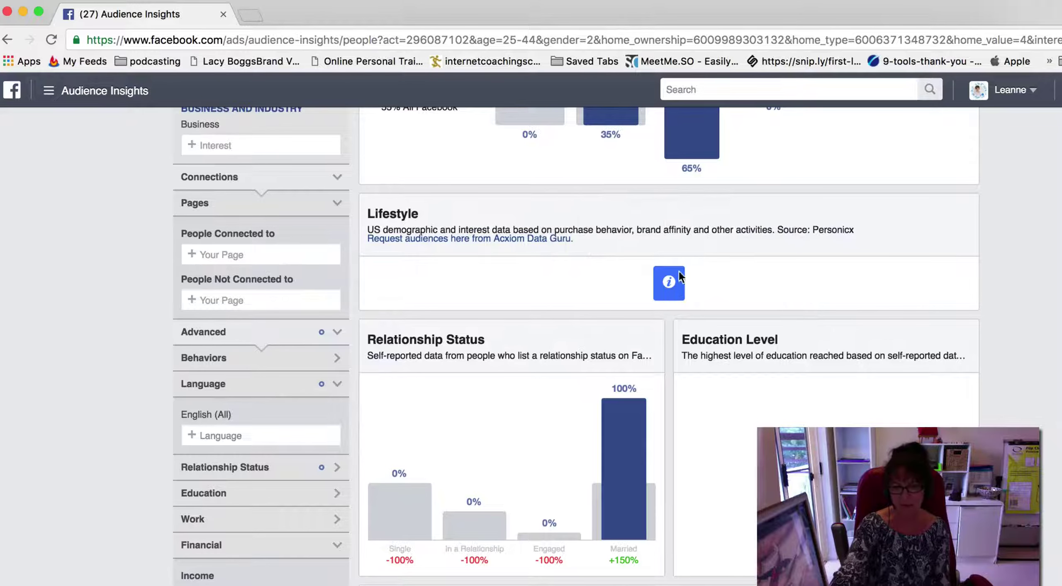
scroll(673, 309, "down", 3)
mouse_move(639, 356)
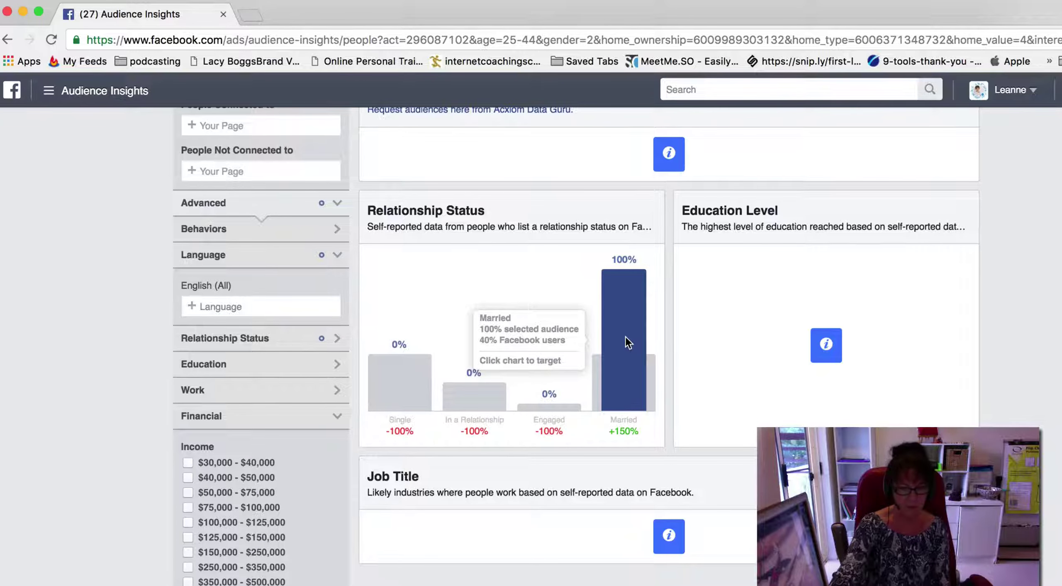
scroll(625, 337, "down", 2)
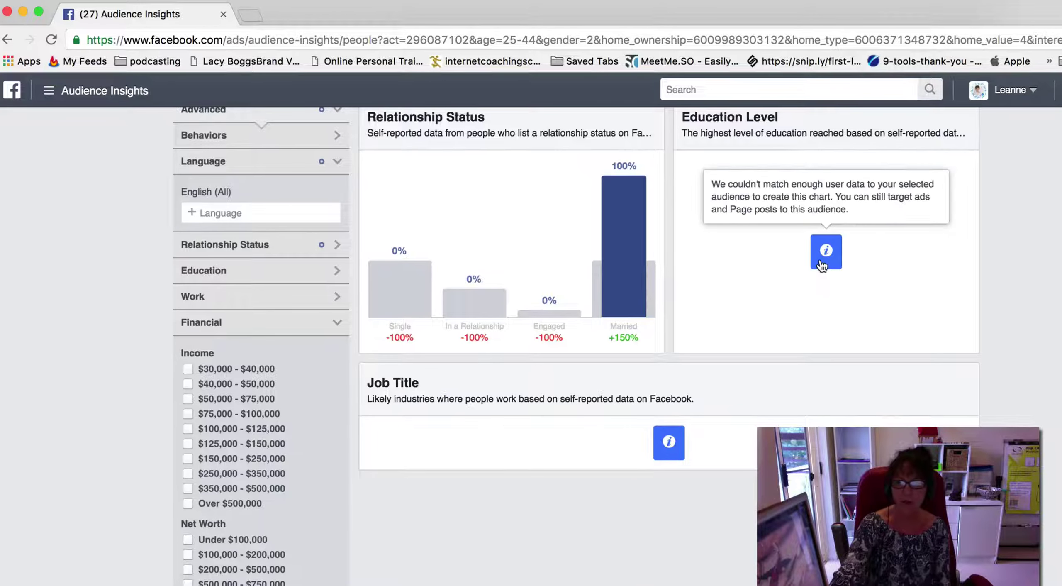
mouse_move(673, 455)
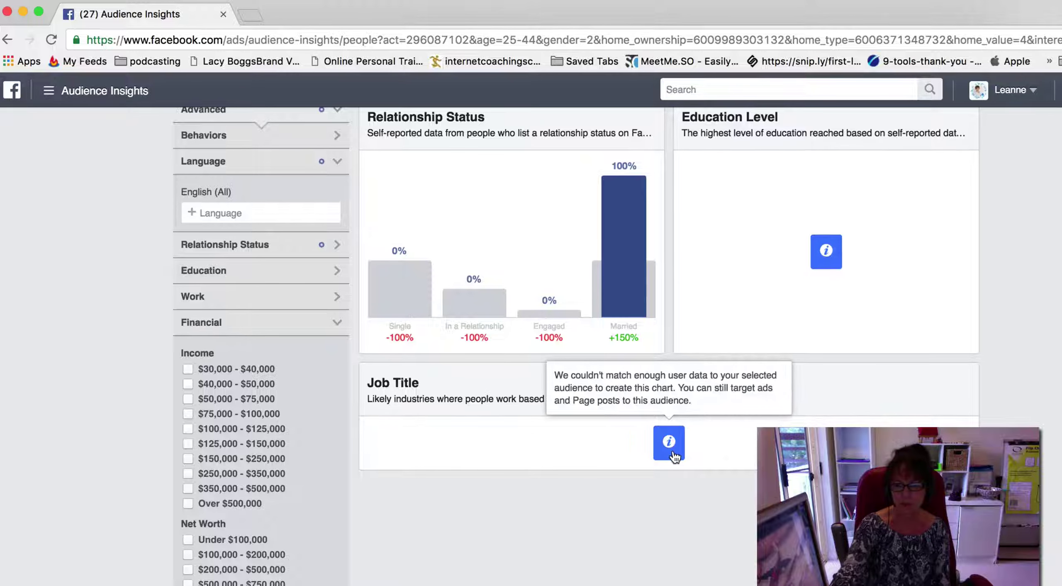
- Expand the Custom Audience criteria and set the audience location to Cairns, Queensland, Australia
scroll(243, 355, "up", 10)
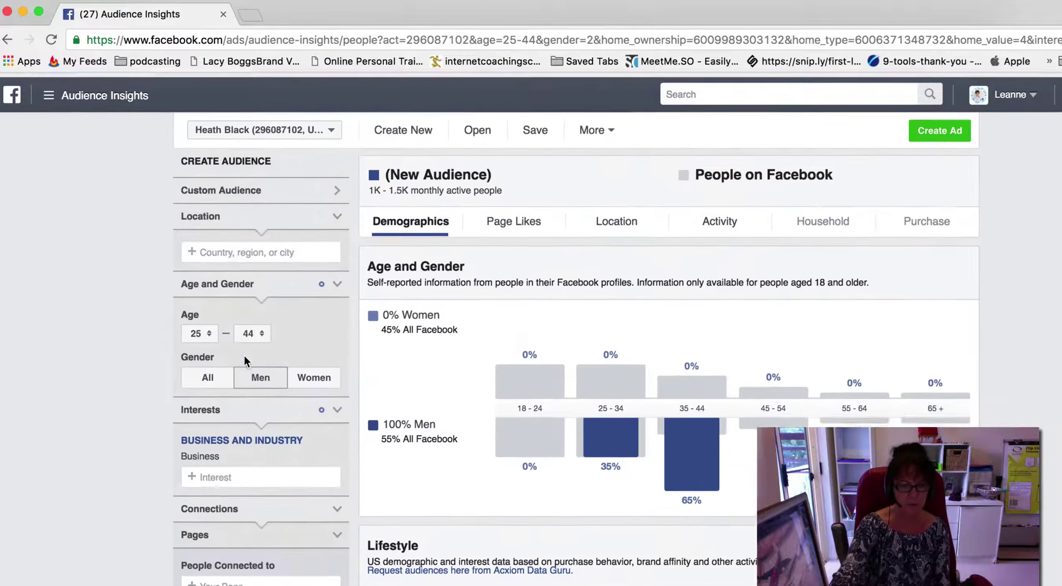
left_click(292, 190)
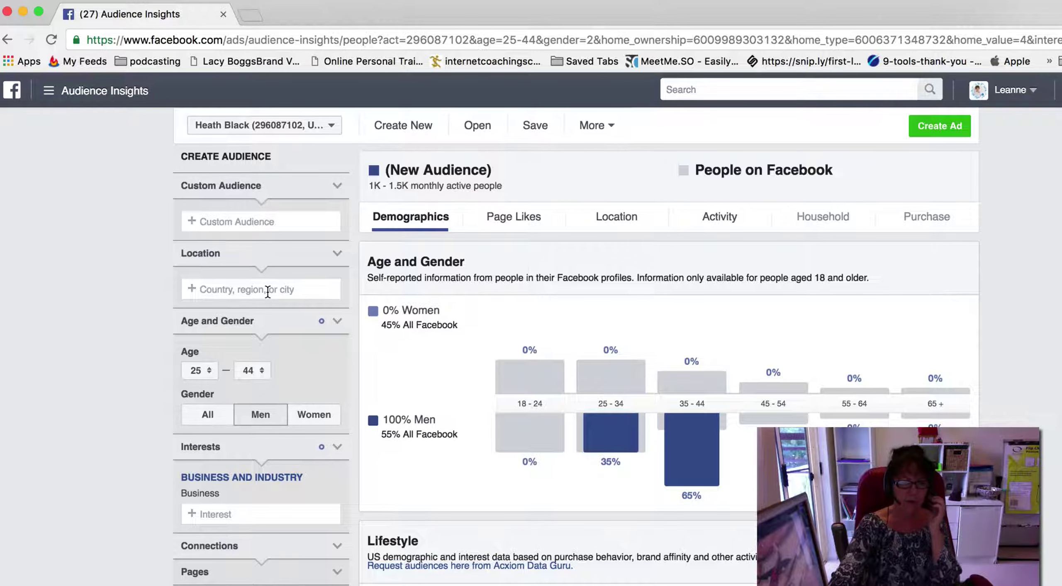
type("Cairns")
key("Return")
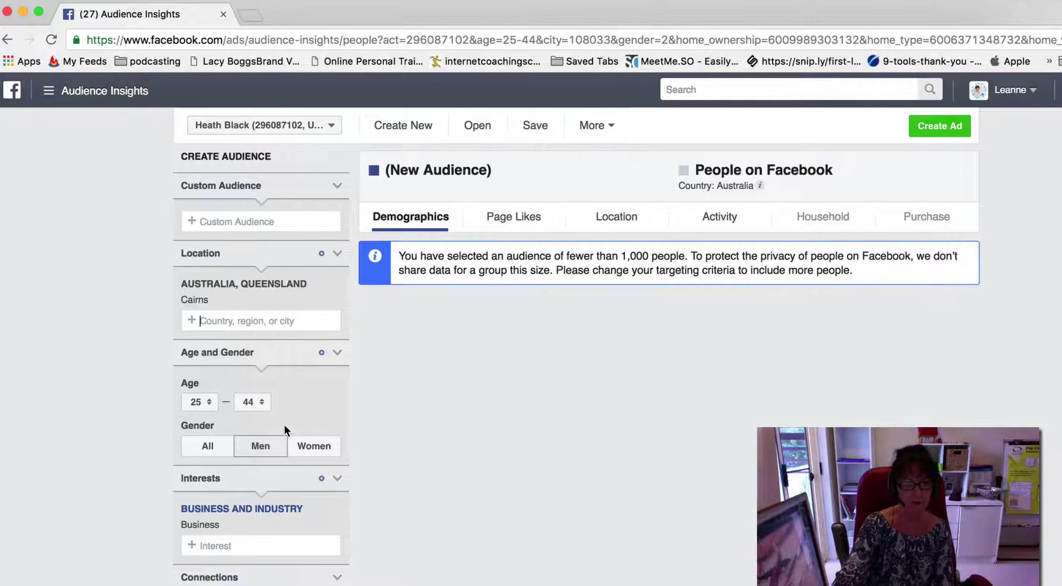
- Clear the Business interest and add the Weddings interest from Family and relationships
scroll(284, 423, "down", 3)
left_click(337, 386)
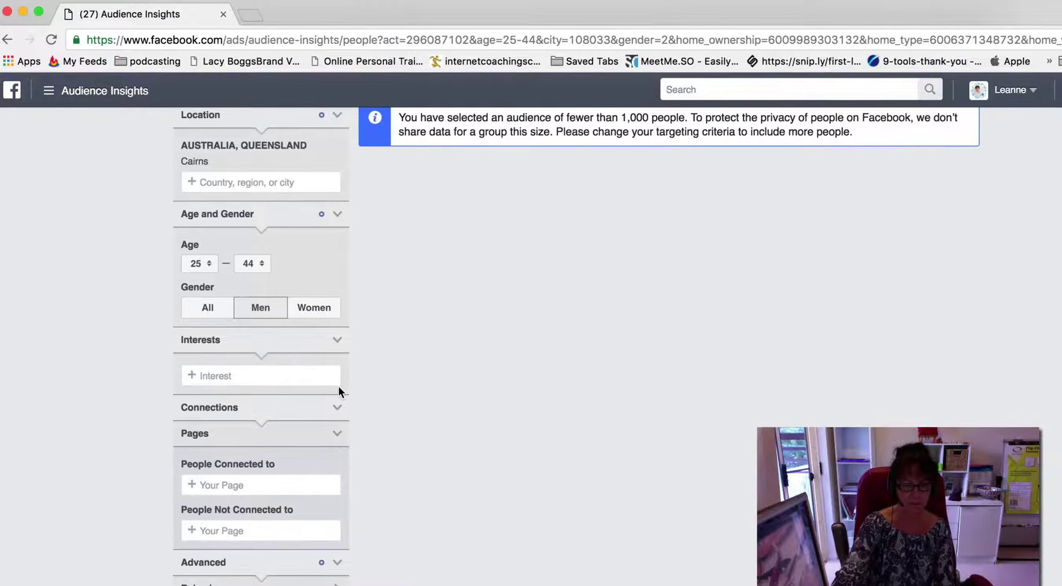
left_click(294, 375)
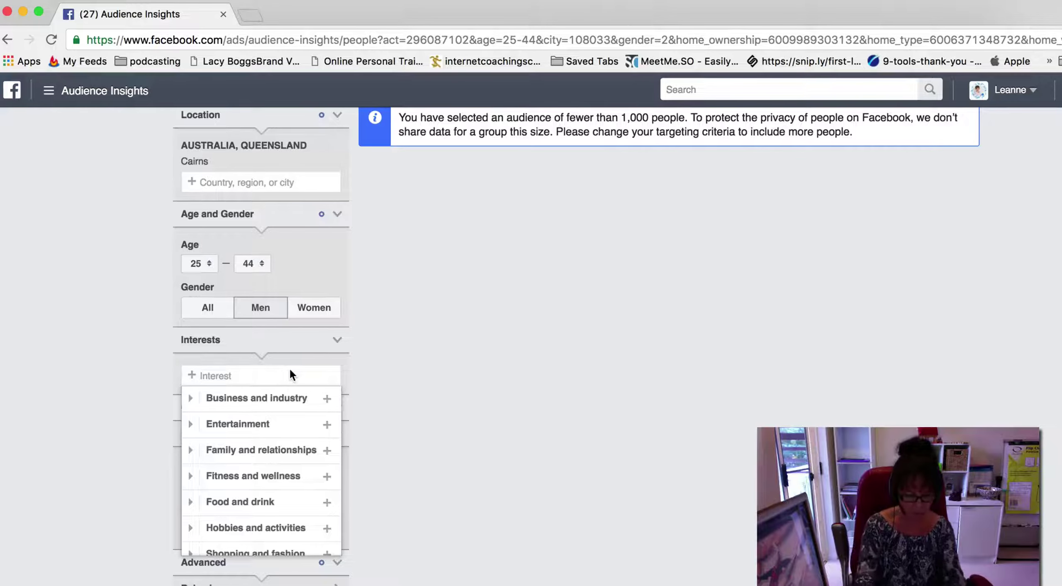
type("wedding")
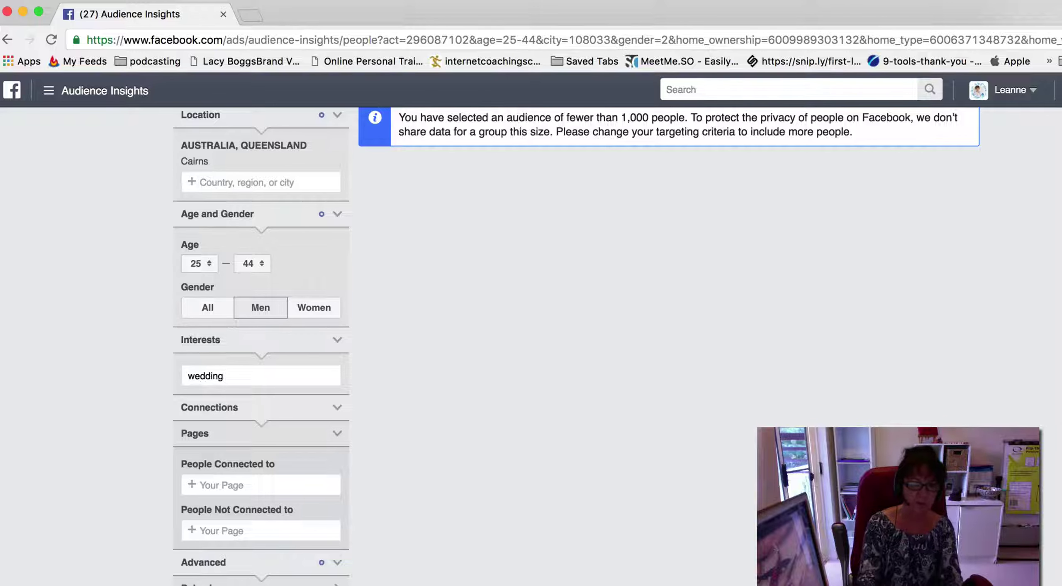
key("Return")
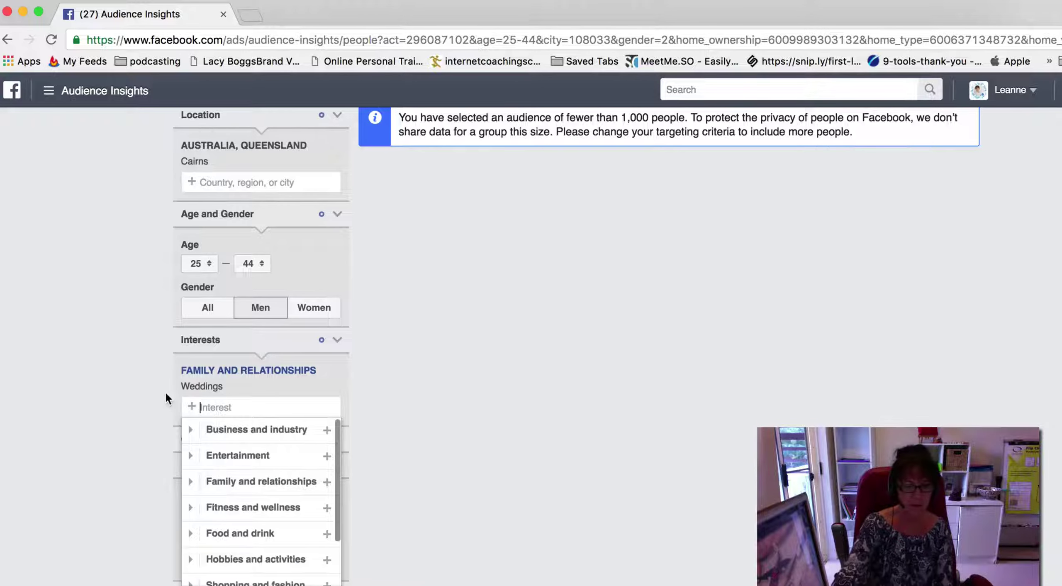
left_click(165, 396)
- Set the relationship status to Single and In a relationship instead of Married, with Interested In set to Women
scroll(380, 431, "down", 7)
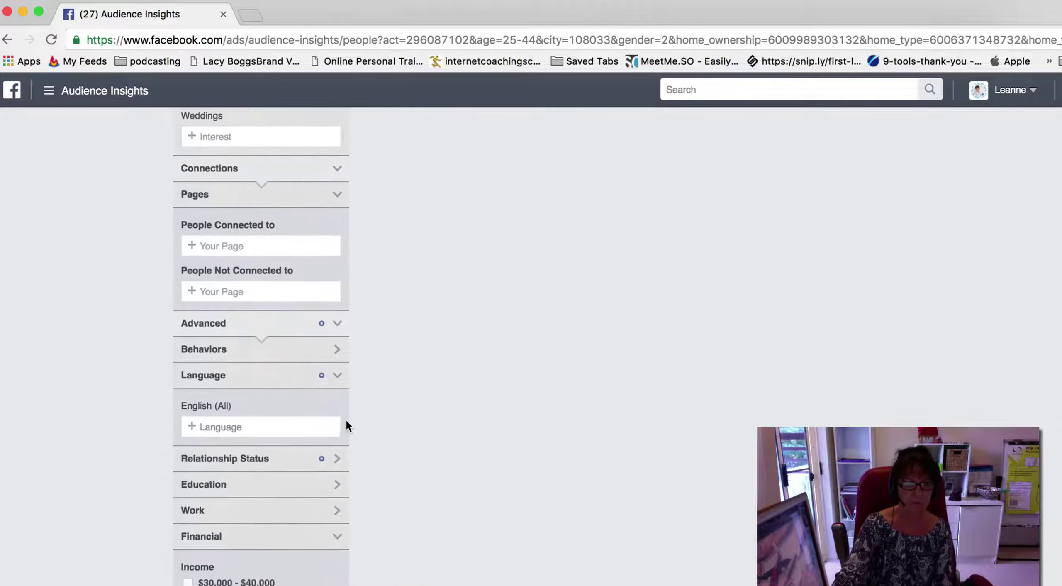
scroll(347, 426, "down", 4)
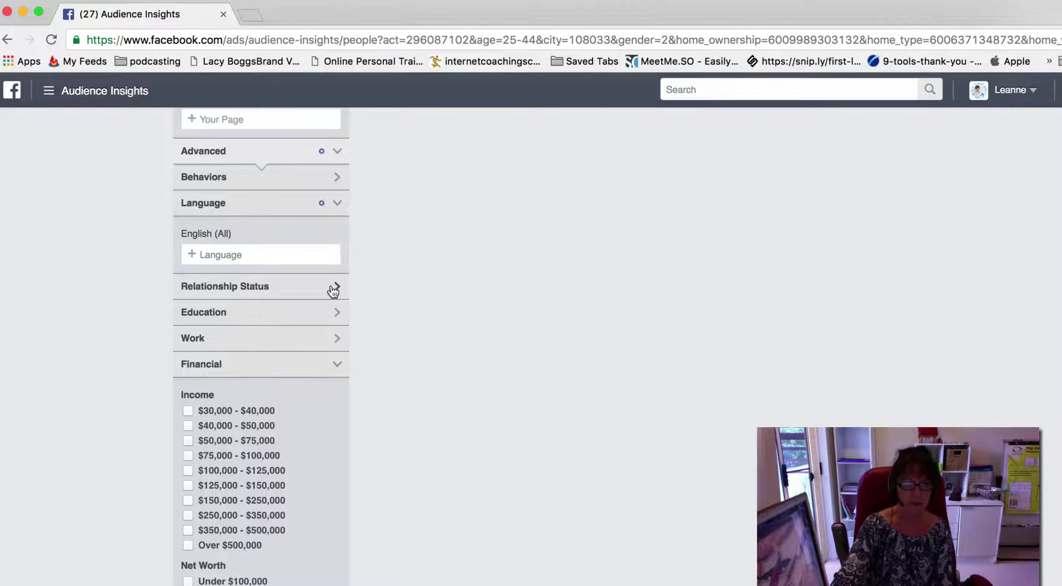
left_click(334, 288)
left_click(199, 318)
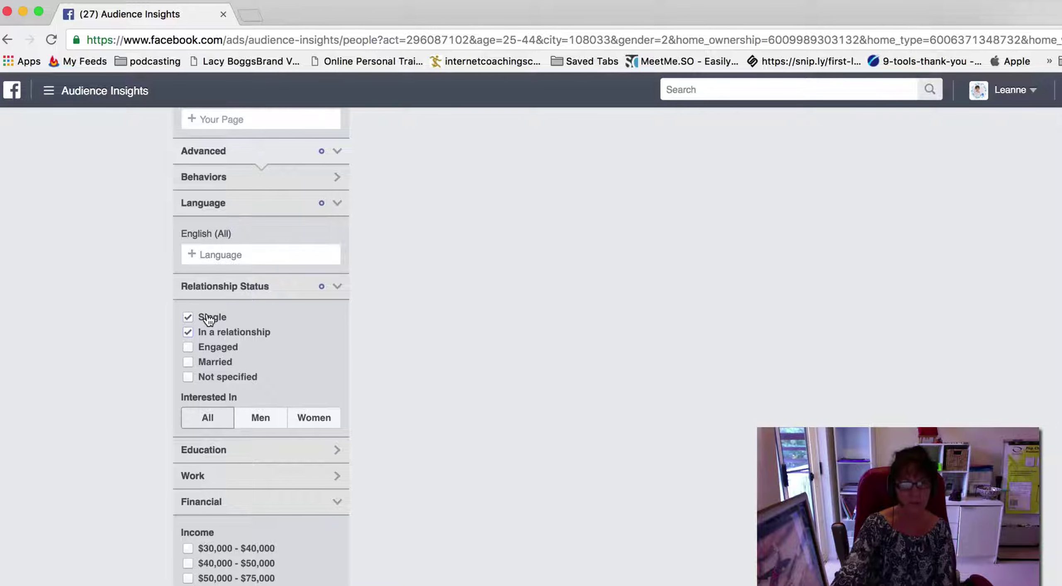
left_click(312, 420)
- Expand the Education and Work criteria to view their options
left_click(336, 451)
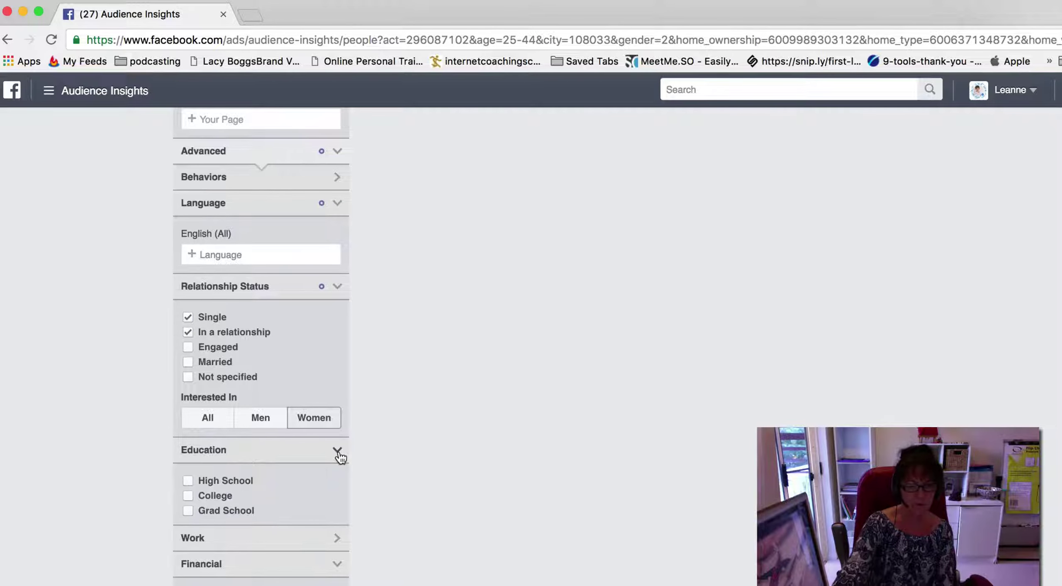
scroll(328, 466, "down", 3)
left_click(336, 423)
scroll(311, 448, "down", 11)
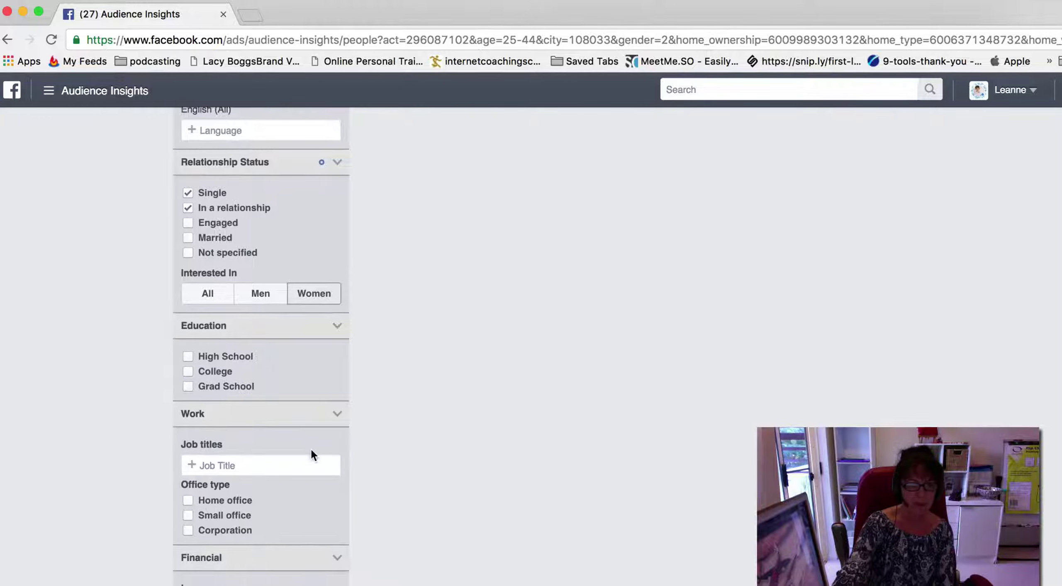
- Switch home ownership from Homeowners to Renters and clear the $500,000 - $700,000 home value, keeping Multi-family home selected
scroll(316, 438, "down", 2)
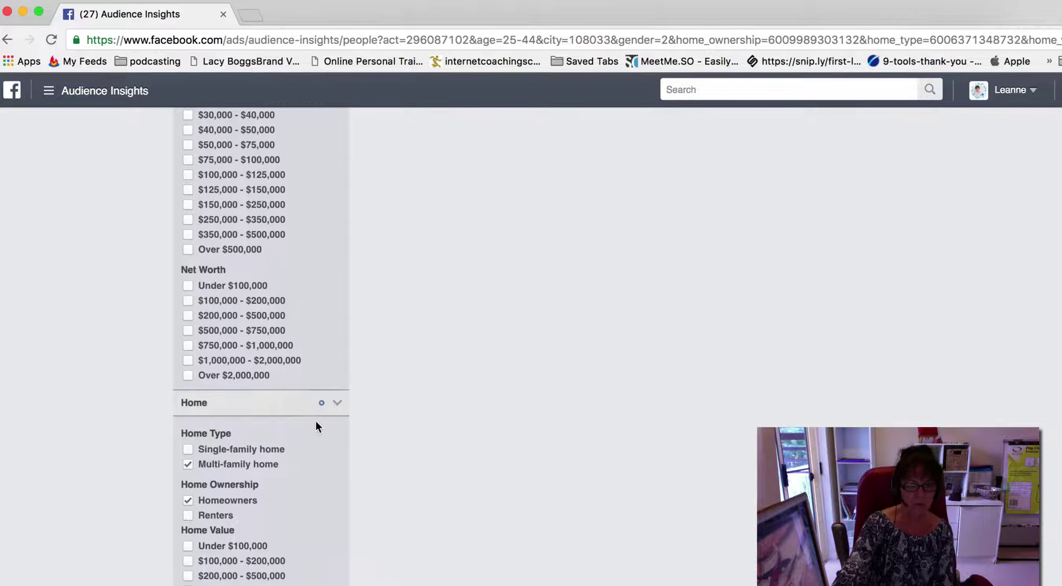
left_click(188, 396)
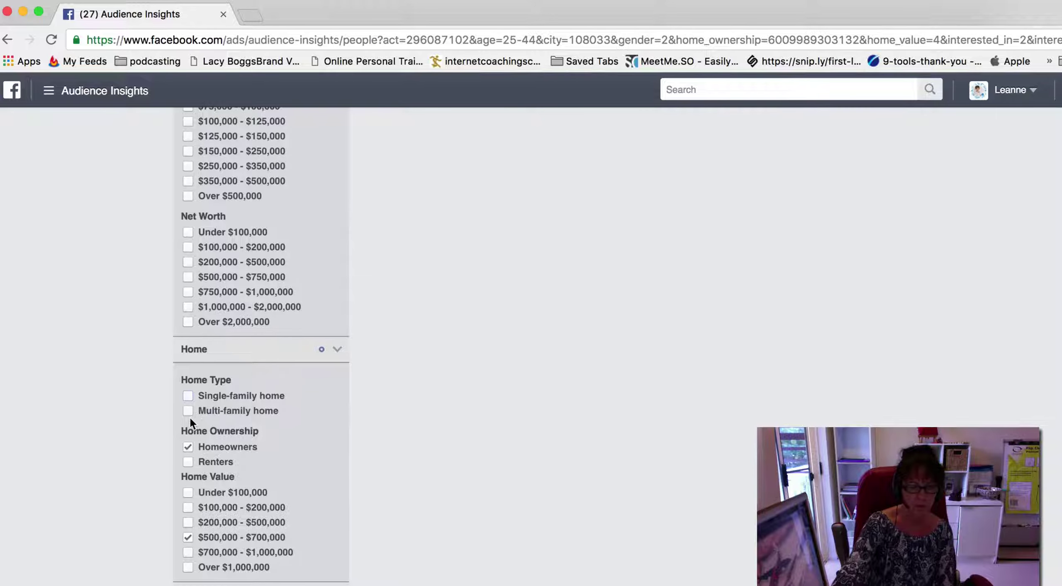
left_click(188, 412)
left_click(193, 448)
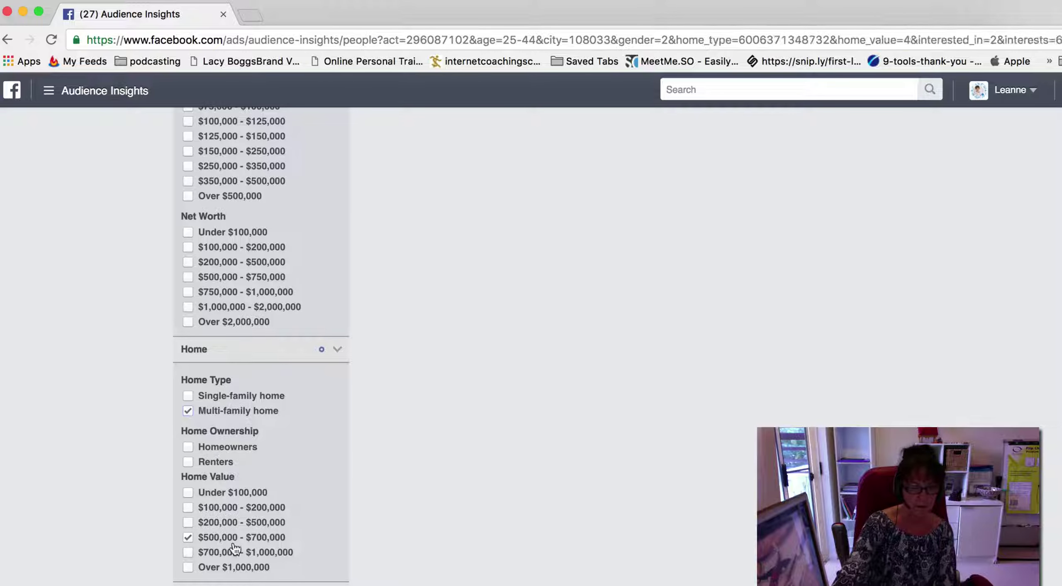
left_click(193, 539)
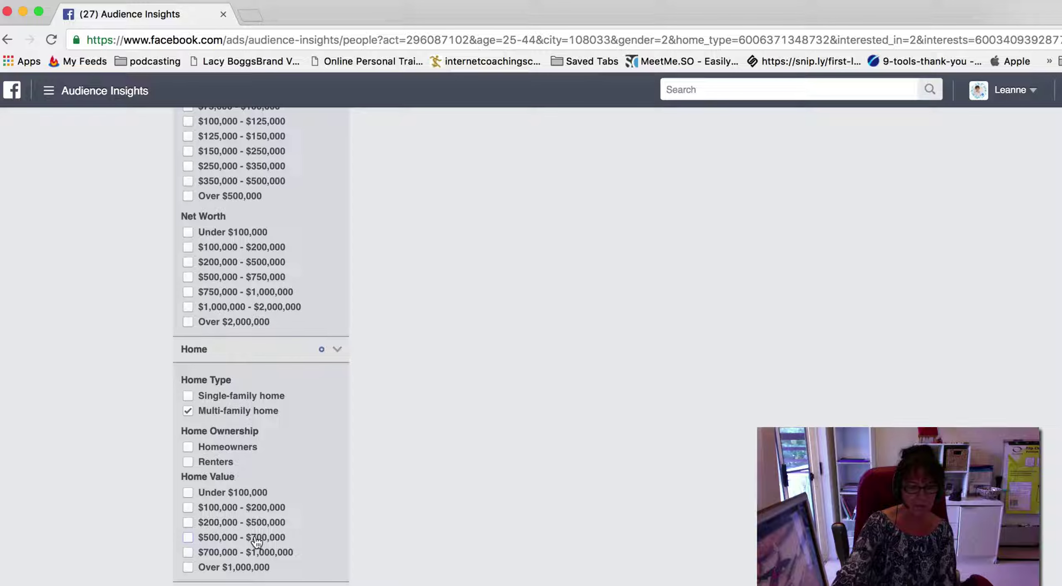
left_click(193, 468)
scroll(459, 507, "down", 5)
- Clear the Weddings interest and add Engagement as an interest instead
scroll(459, 507, "up", 10)
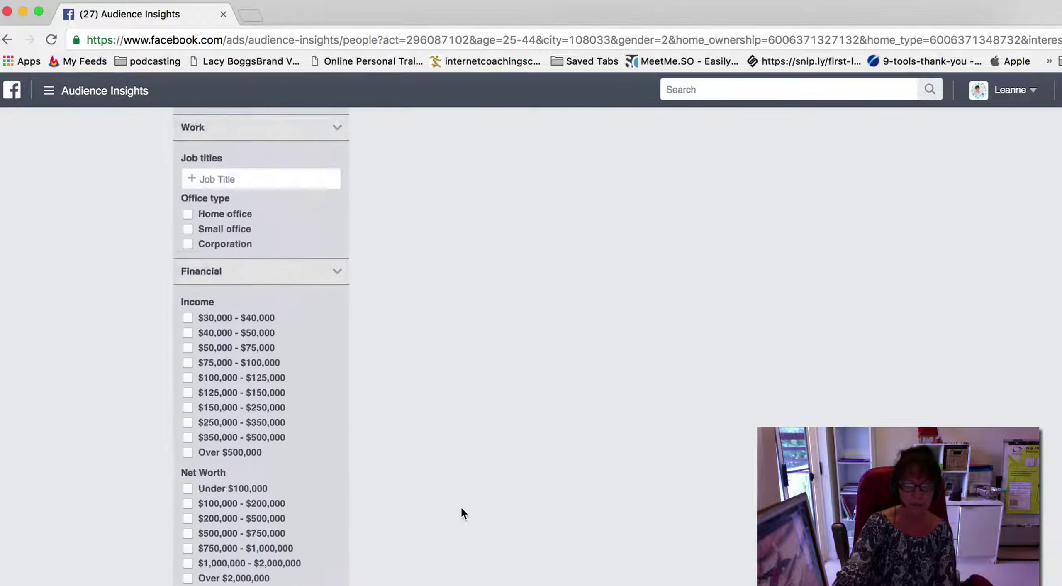
scroll(461, 508, "up", 15)
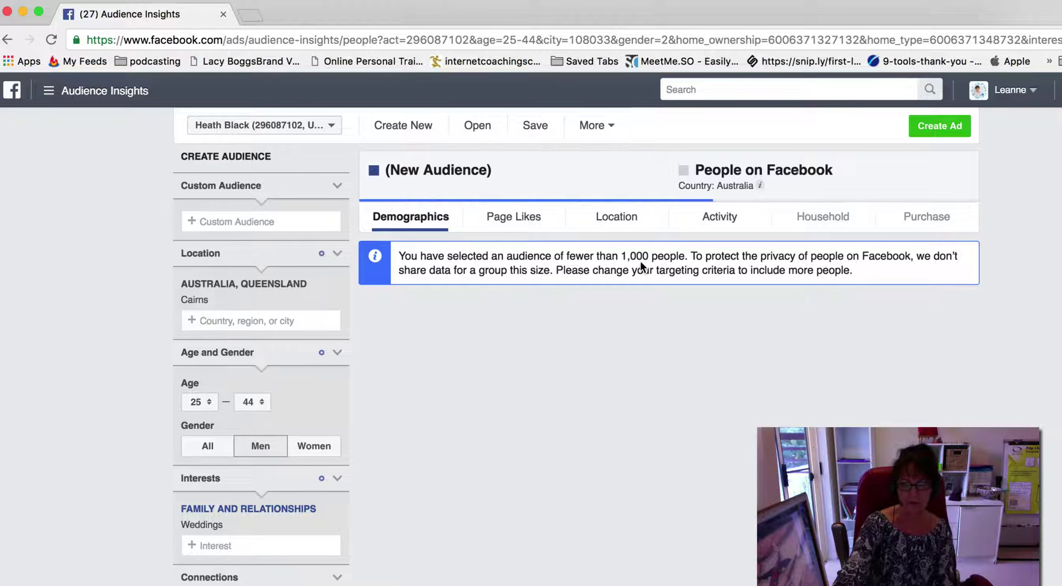
scroll(244, 437, "down", 3)
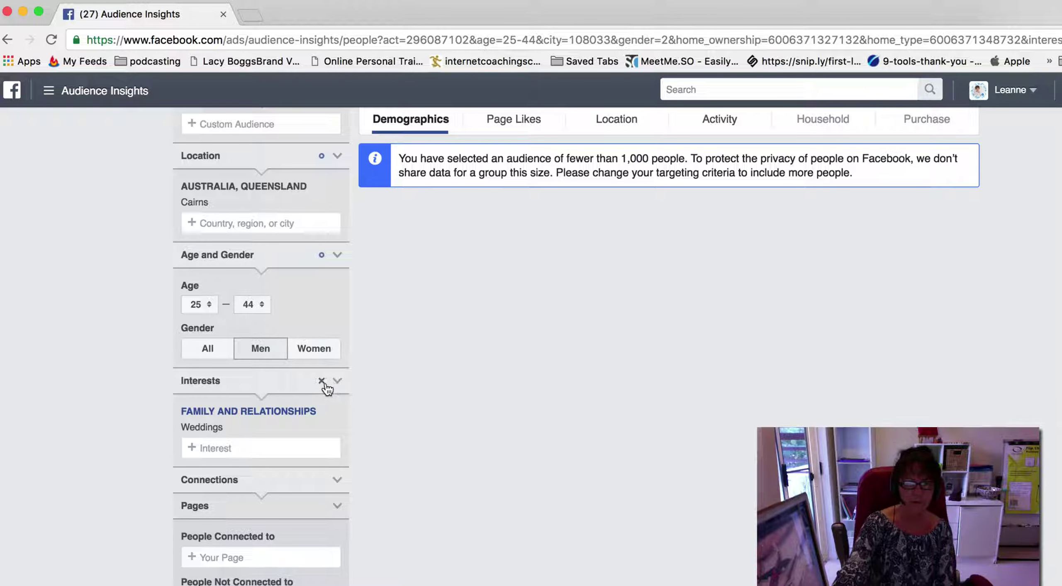
left_click(322, 380)
left_click(266, 418)
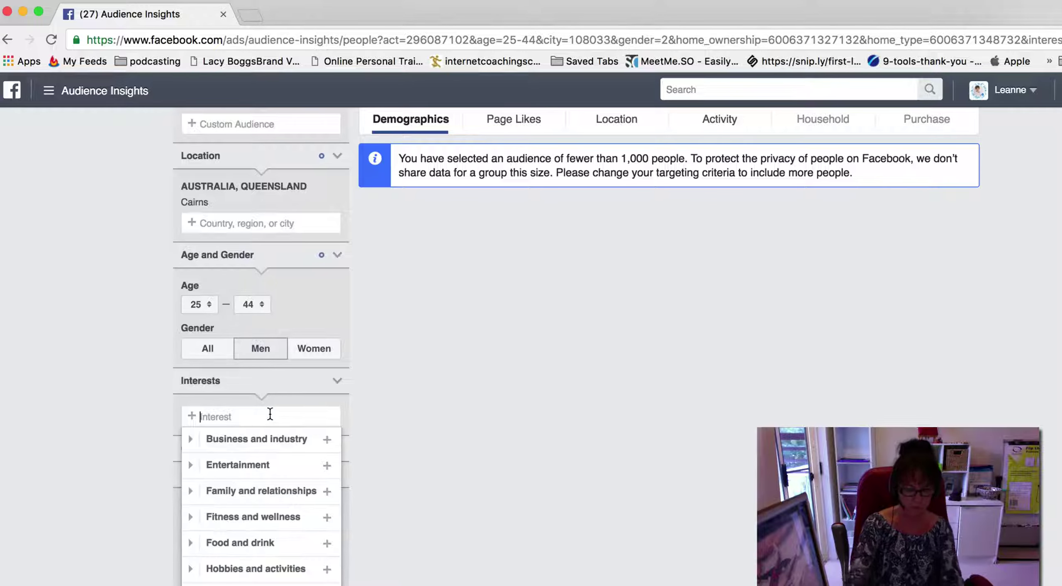
type("engag")
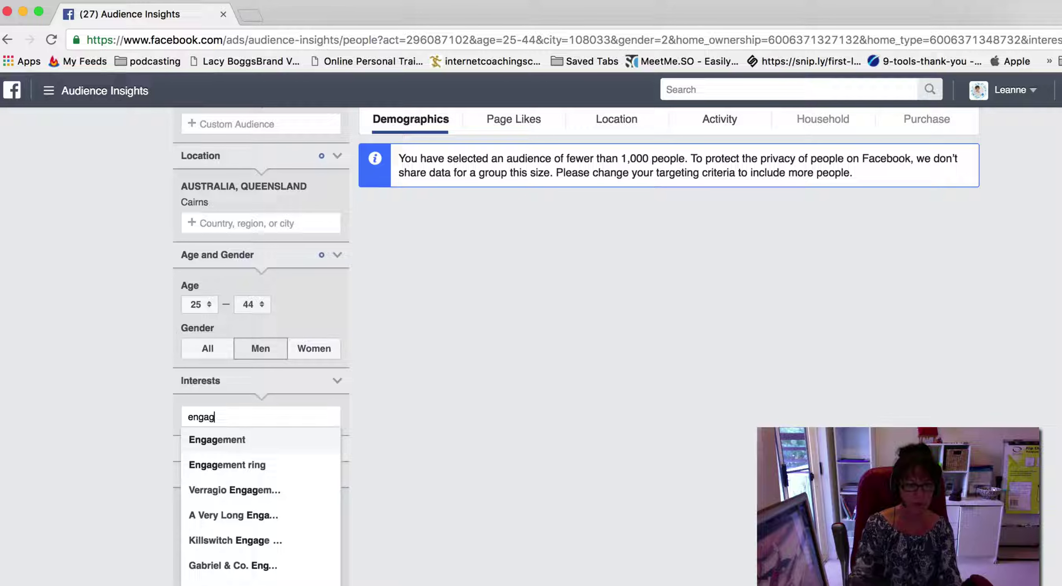
left_click(237, 447)
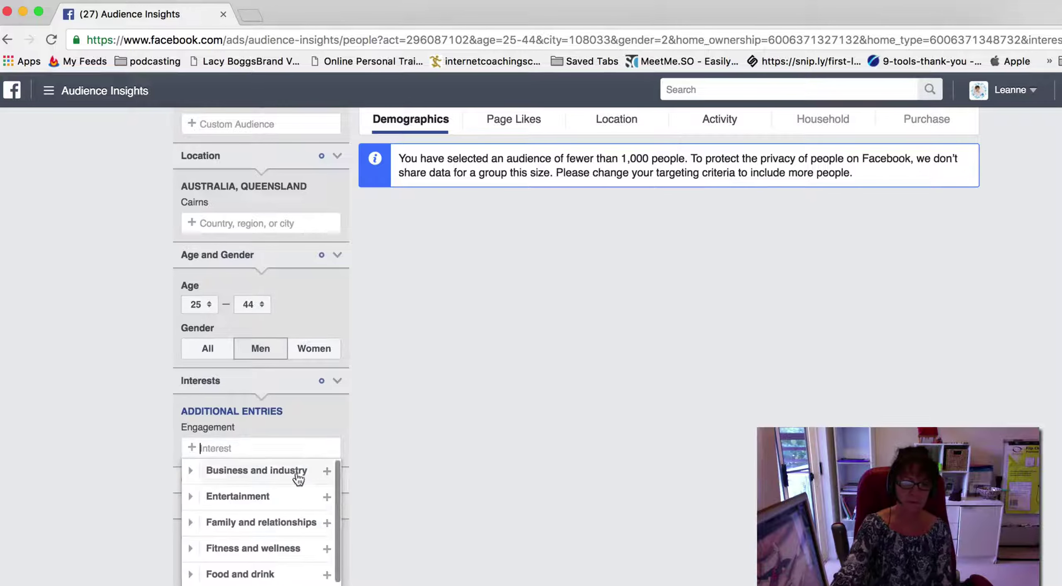
- Add the Gyms interest from the Fitness and wellness category
scroll(293, 493, "down", 2)
scroll(290, 498, "down", 1)
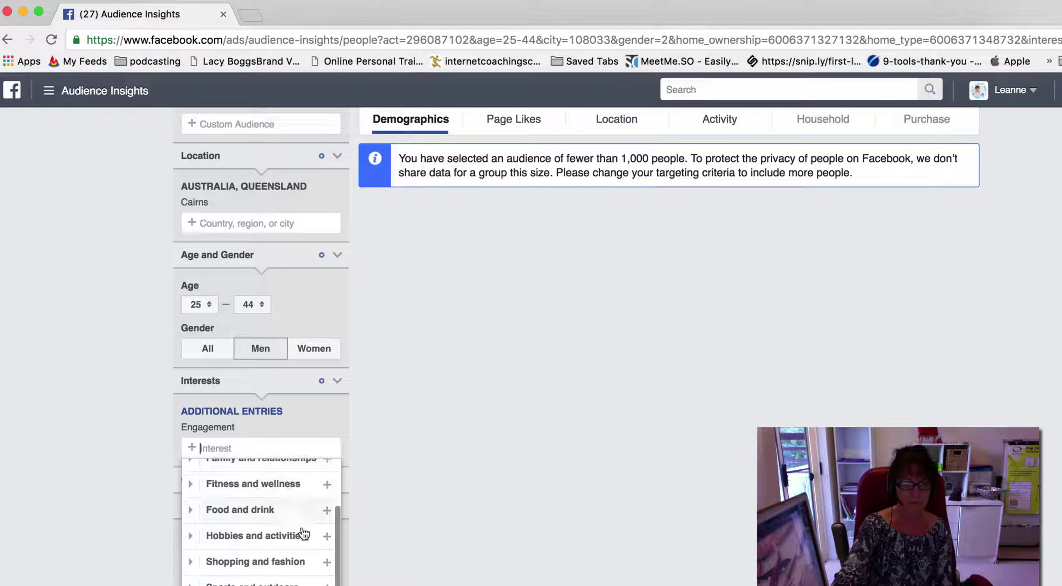
left_click(280, 489)
scroll(283, 521, "down", 3)
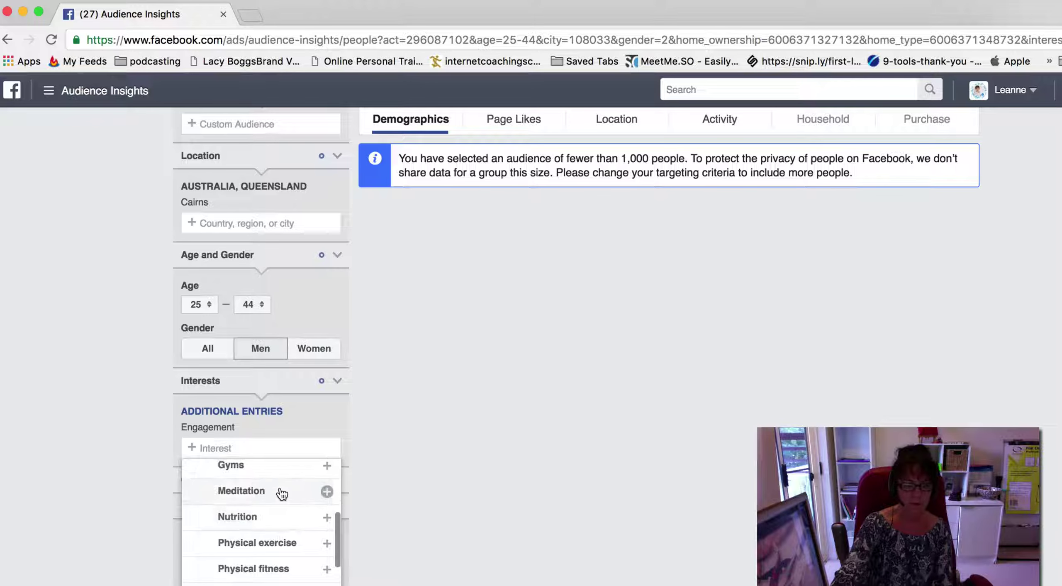
left_click(273, 471)
left_click(565, 451)
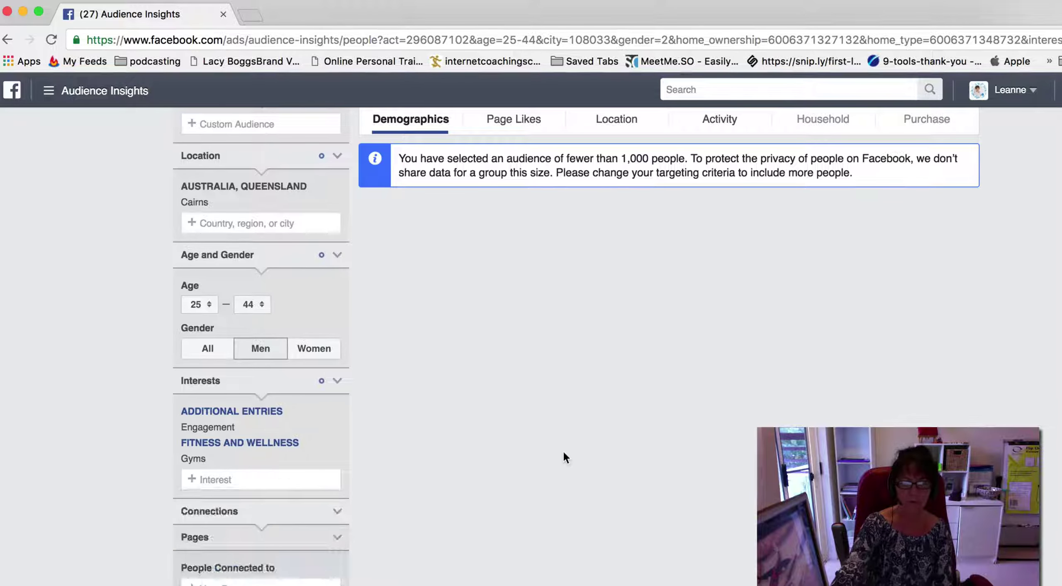
- Clear the Renters and Multi-family home selections and collapse the Home and Financial criteria
scroll(562, 450, "down", 15)
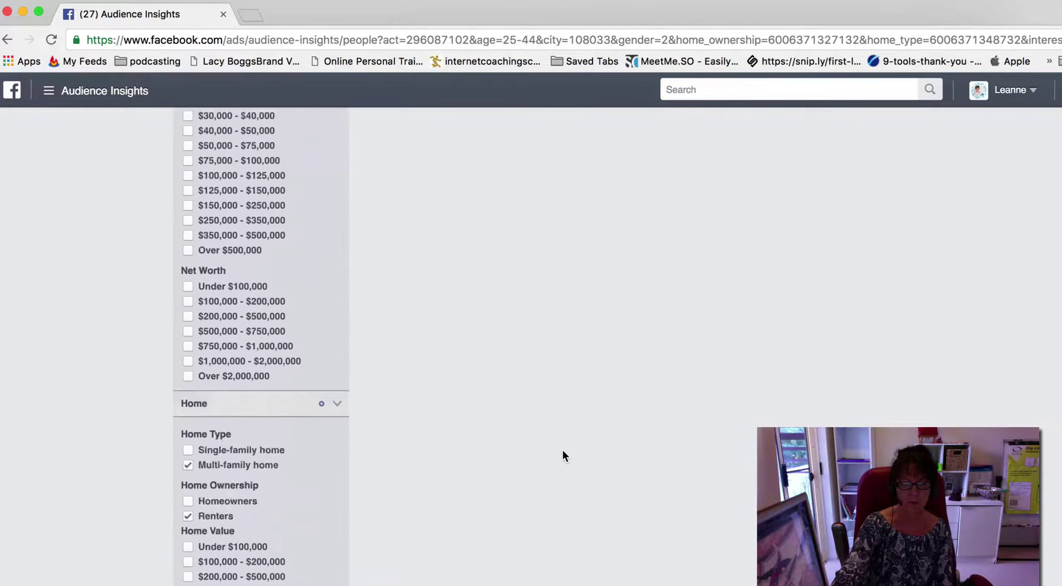
left_click(189, 361)
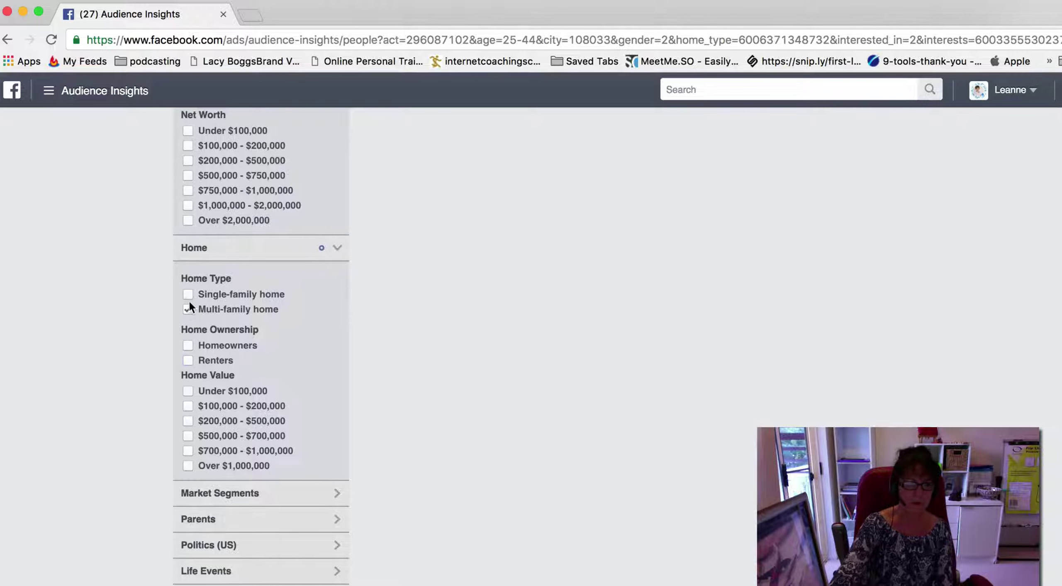
left_click(189, 309)
left_click(339, 249)
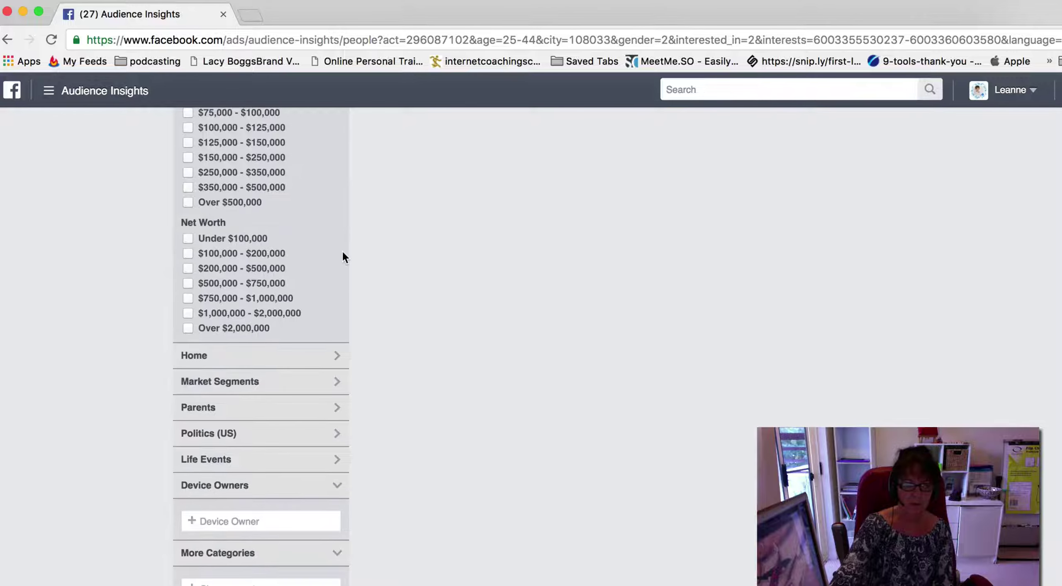
scroll(342, 269, "up", 5)
left_click(338, 260)
- Clear Single and In a relationship from the relationship status and collapse that section
scroll(342, 277, "up", 10)
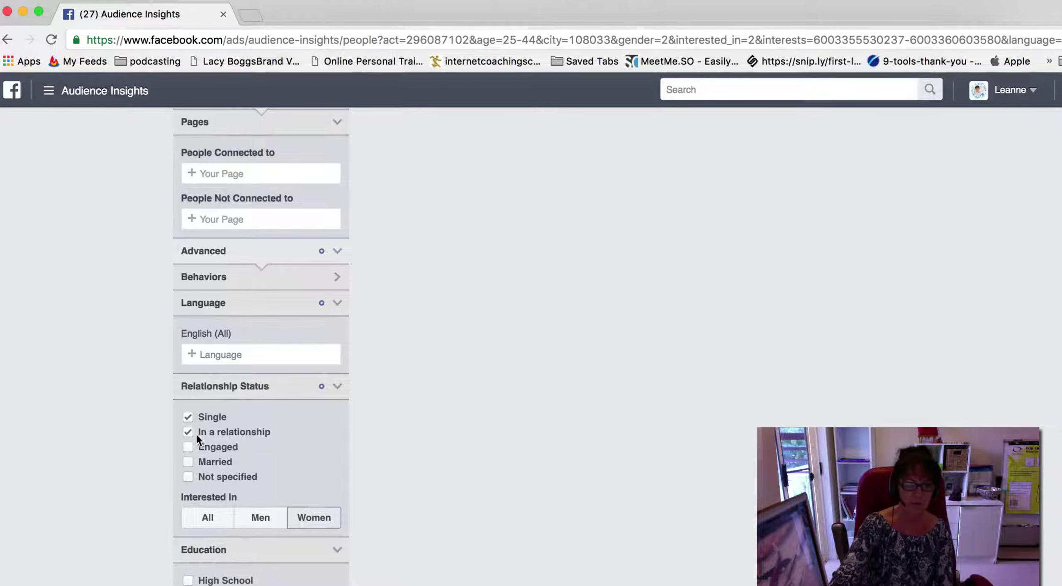
left_click(189, 417)
left_click(339, 389)
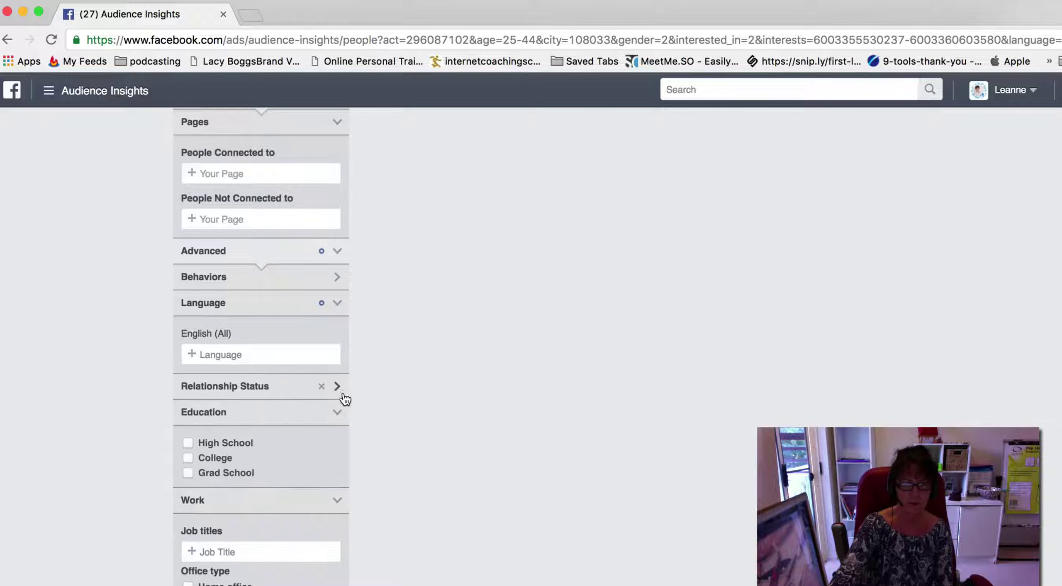
- Collapse the Custom Audience criteria and change the location from Cairns to all of Australia
scroll(400, 401, "up", 10)
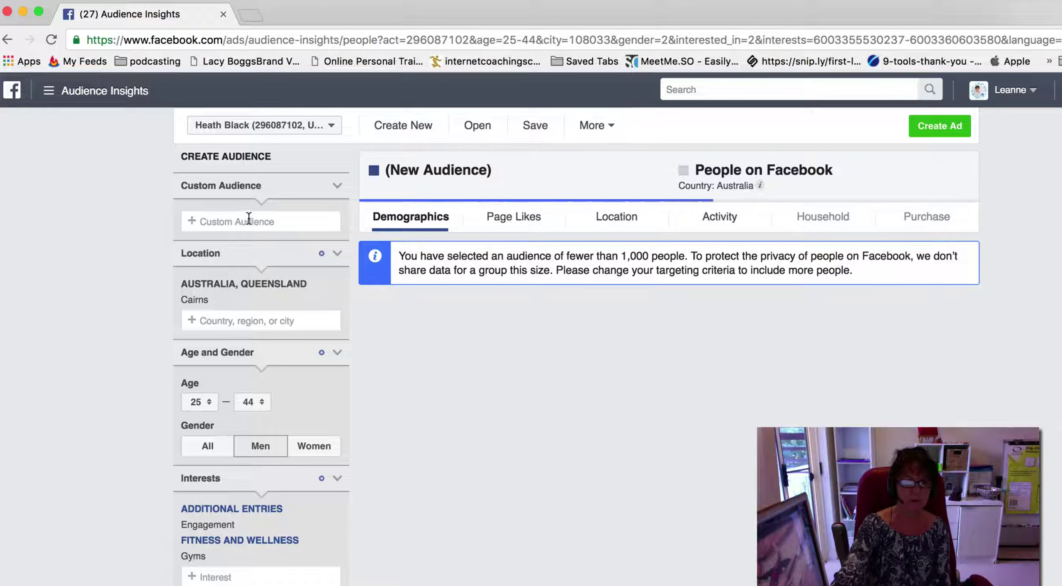
left_click(338, 185)
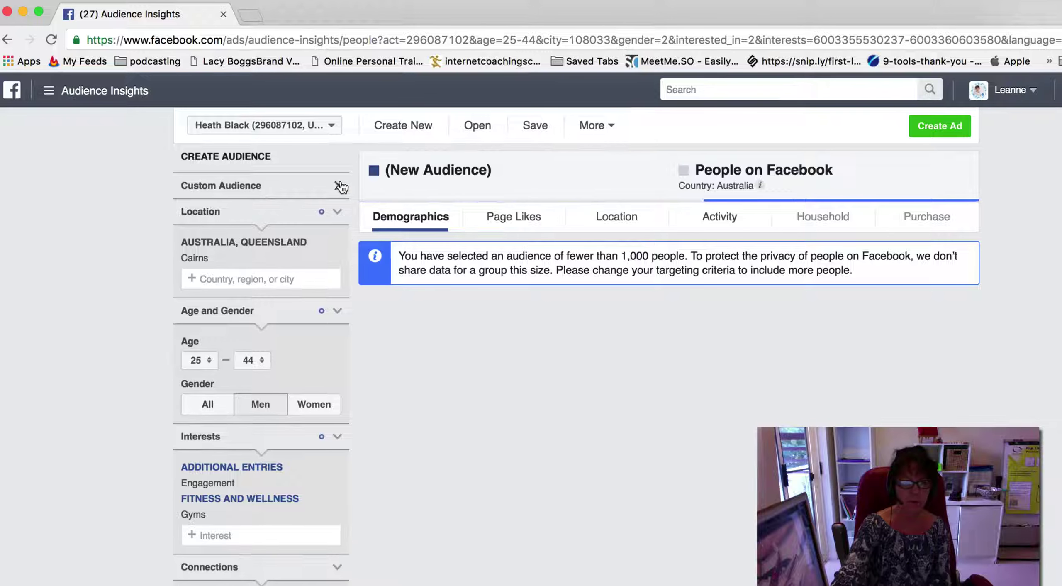
left_click(337, 212)
left_click(338, 213)
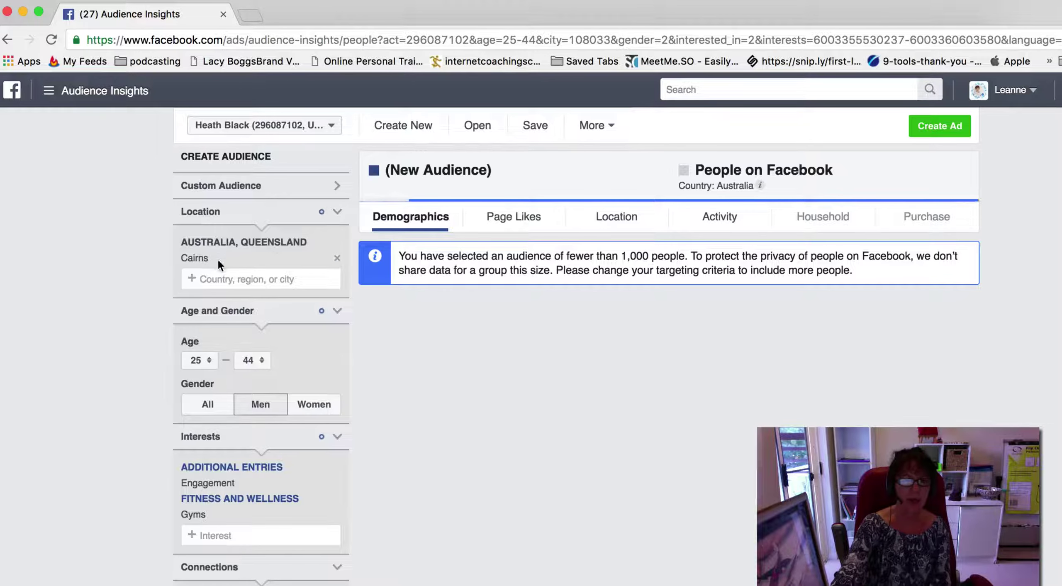
left_click(337, 259)
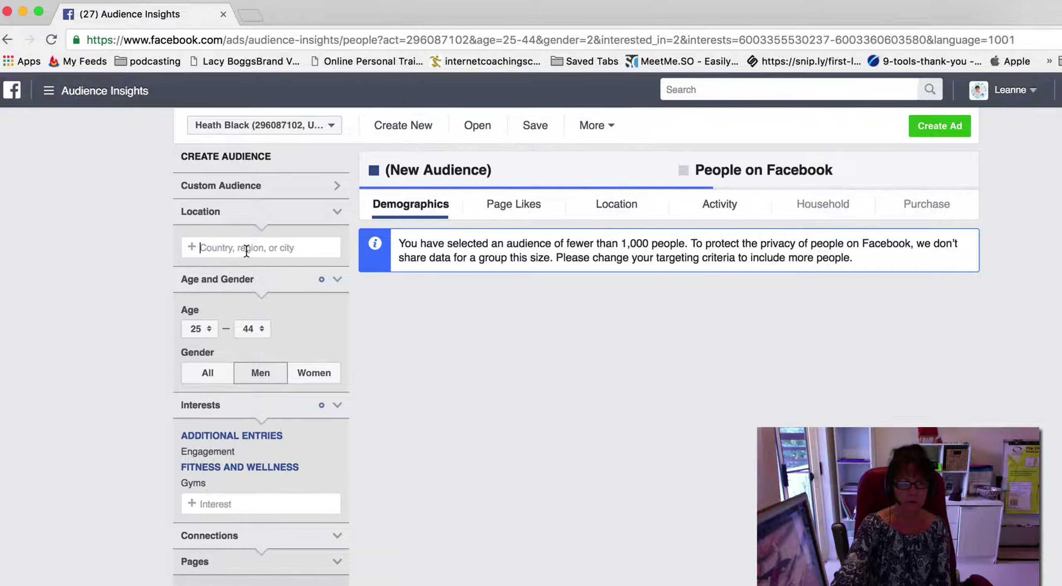
type("Australia")
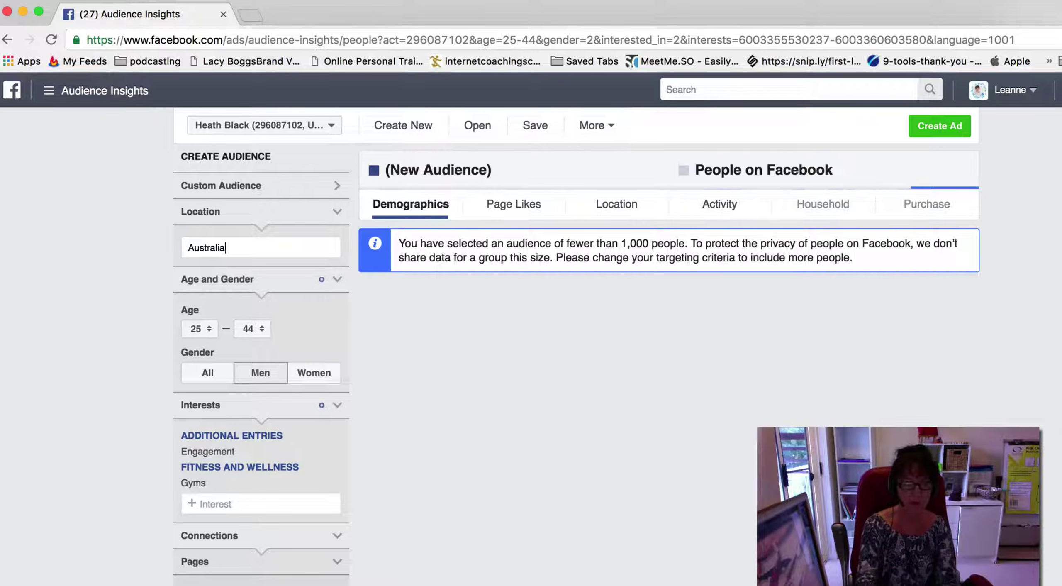
left_click(258, 269)
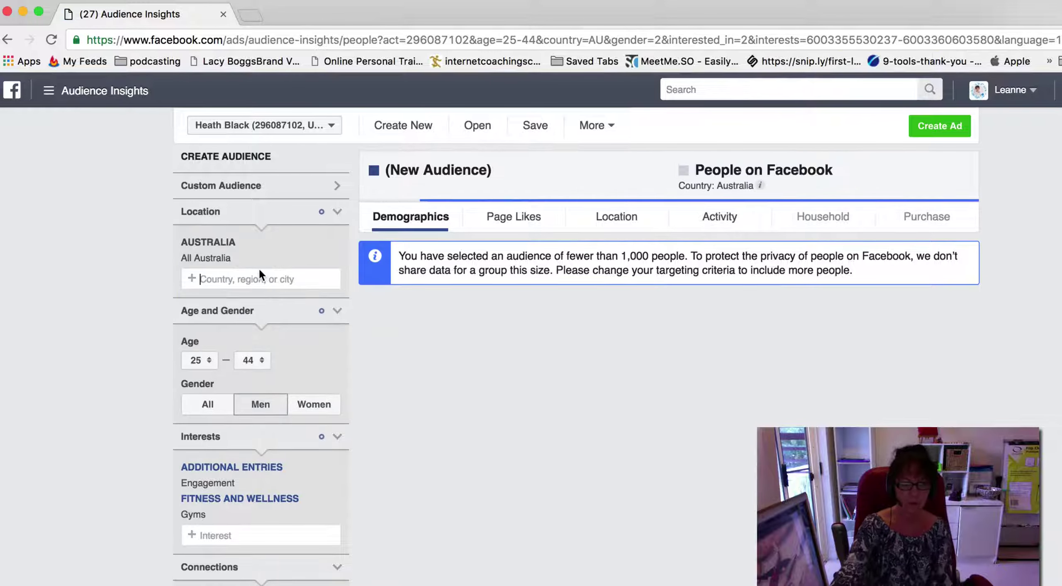
- Set the audience gender to All, keeping the Age and Gender criteria expanded
left_click(337, 311)
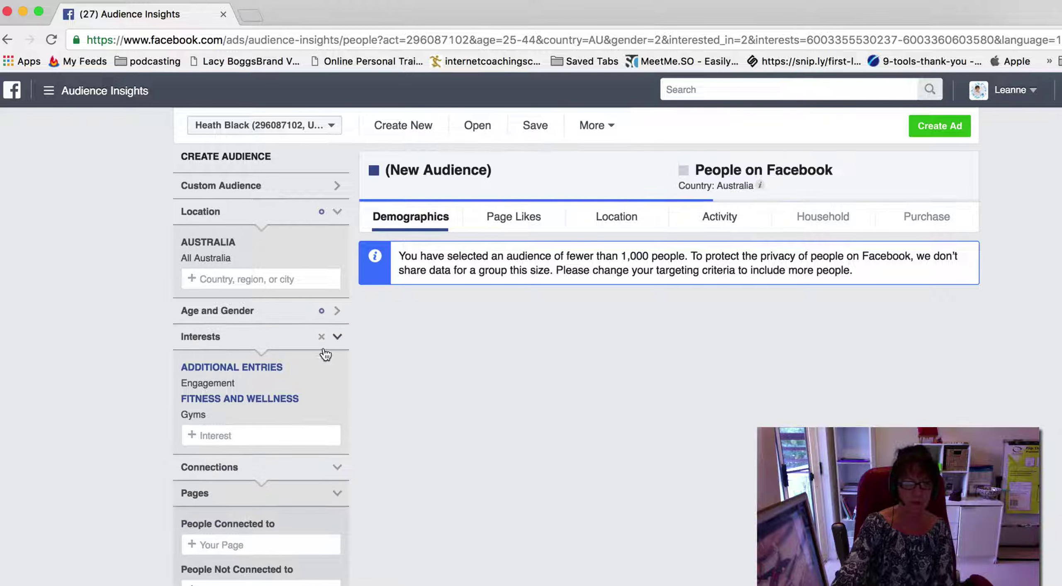
left_click(336, 310)
left_click(207, 404)
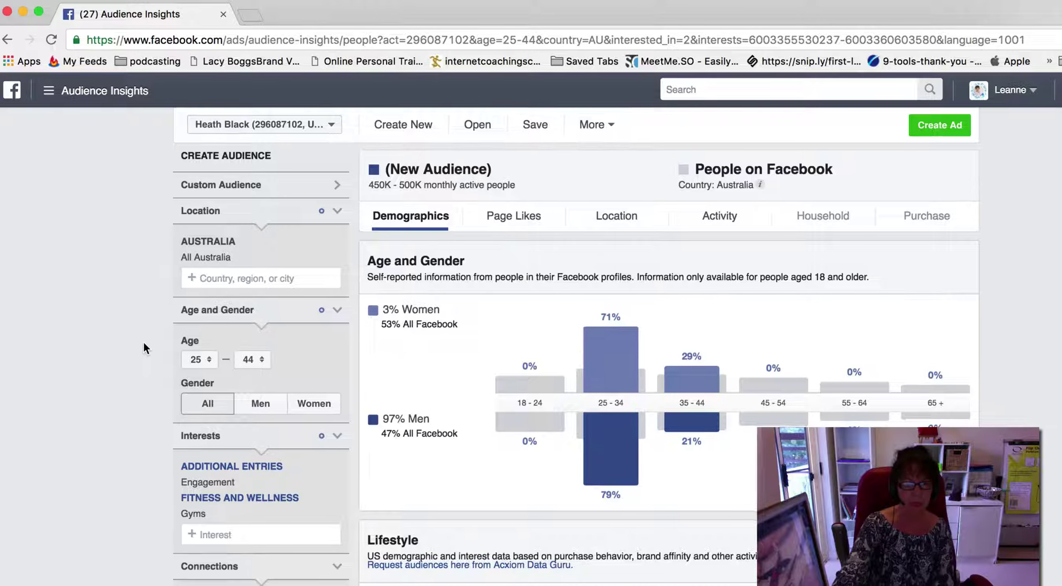
- Collapse the Connections and Language criteria and expand Behaviors within the advanced criteria
scroll(187, 332, "down", 3)
left_click(244, 362)
left_click(244, 361)
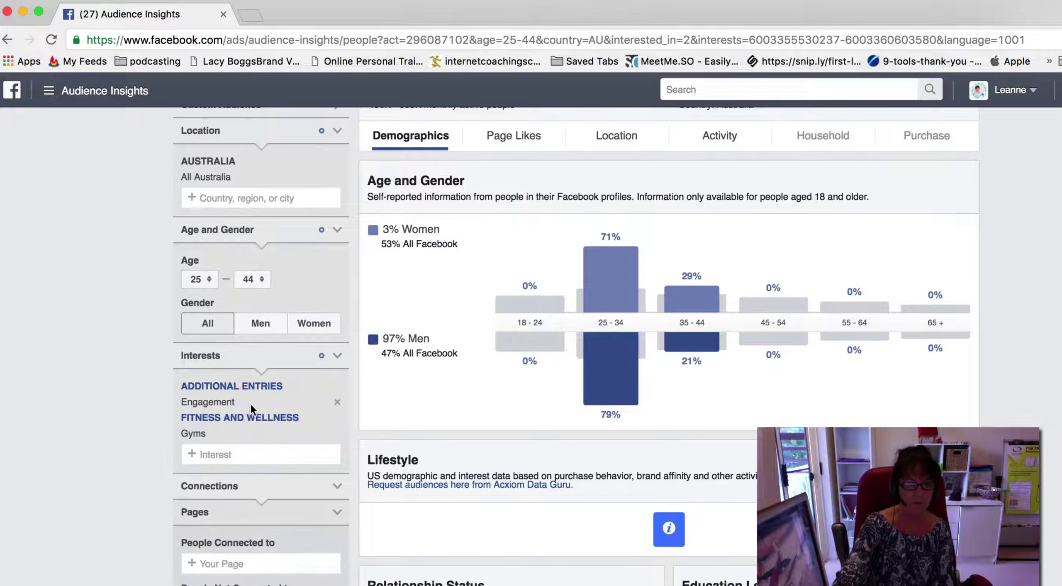
scroll(235, 436, "down", 5)
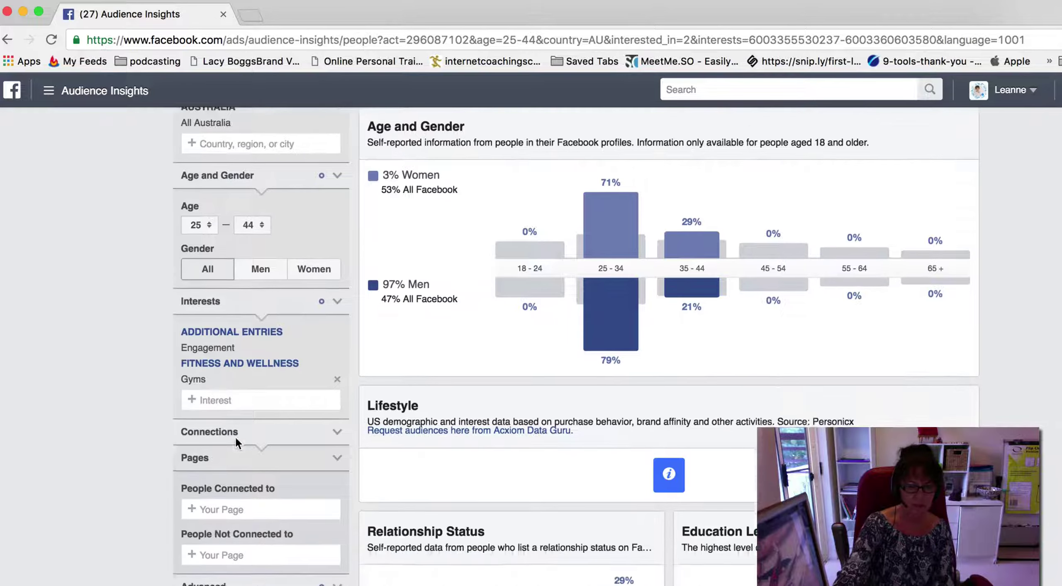
left_click(338, 345)
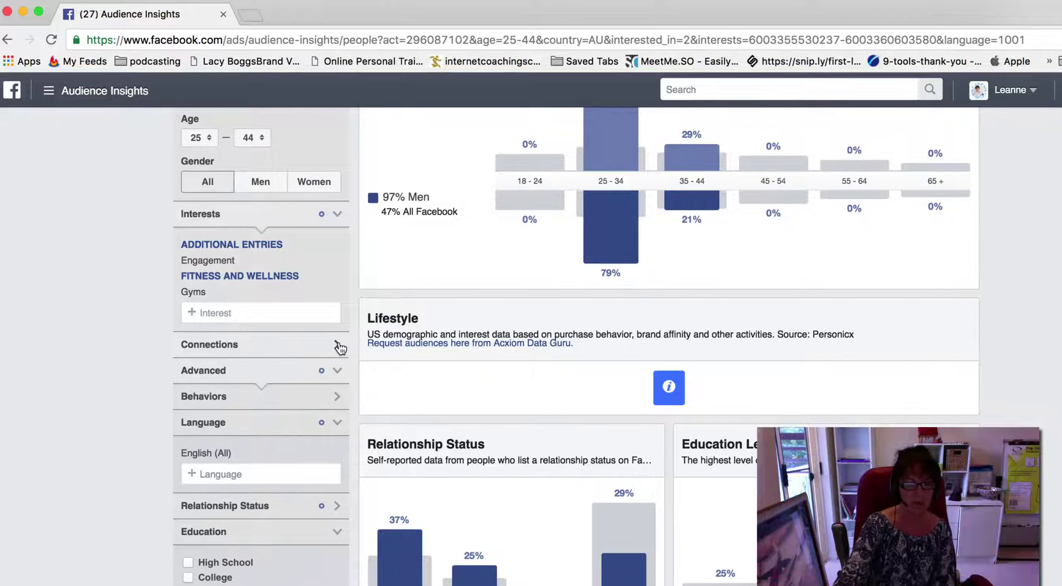
left_click(338, 372)
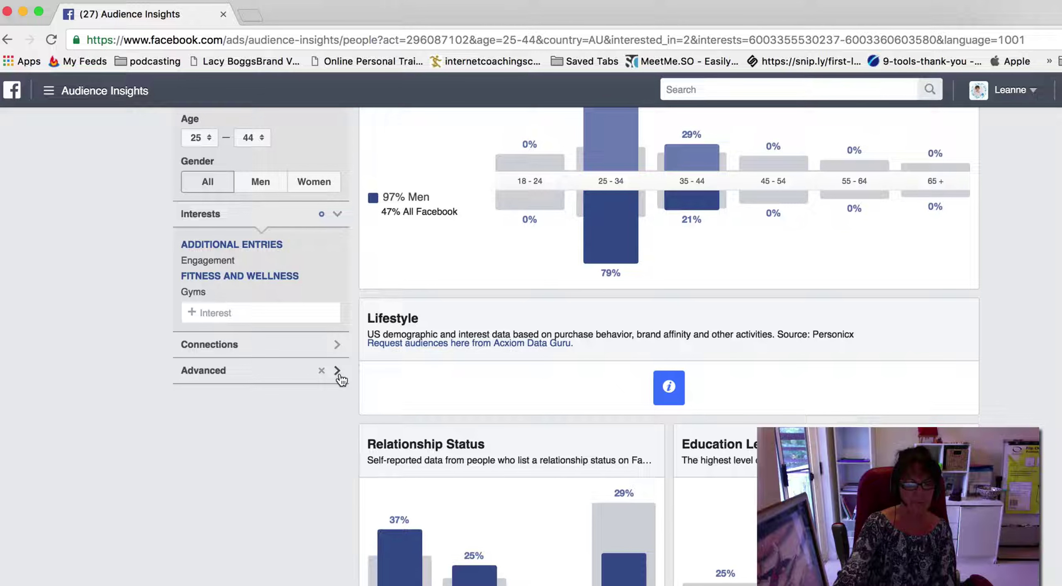
left_click(339, 373)
scroll(339, 381, "down", 1)
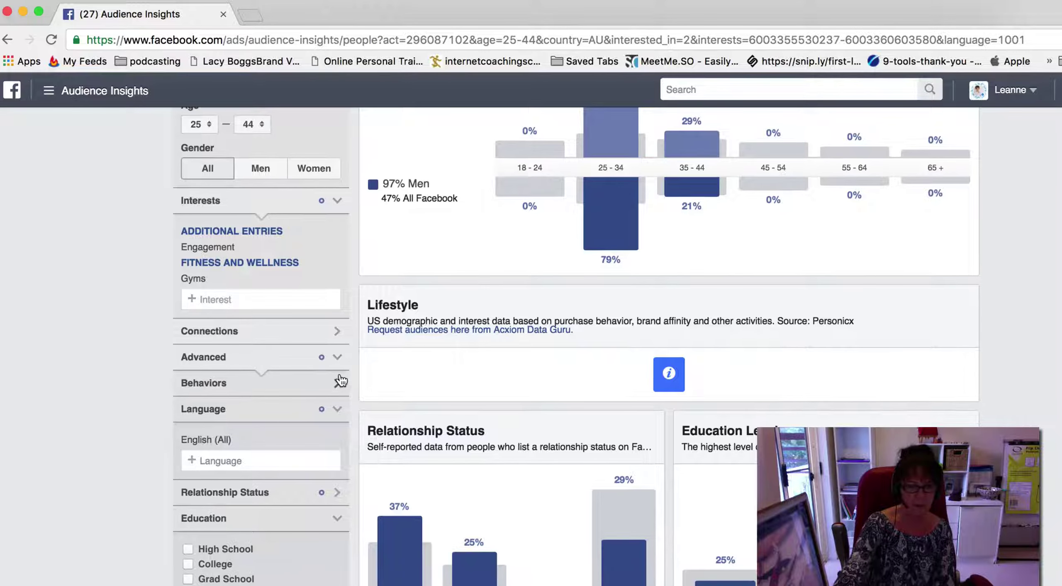
left_click(339, 381)
scroll(338, 406, "down", 2)
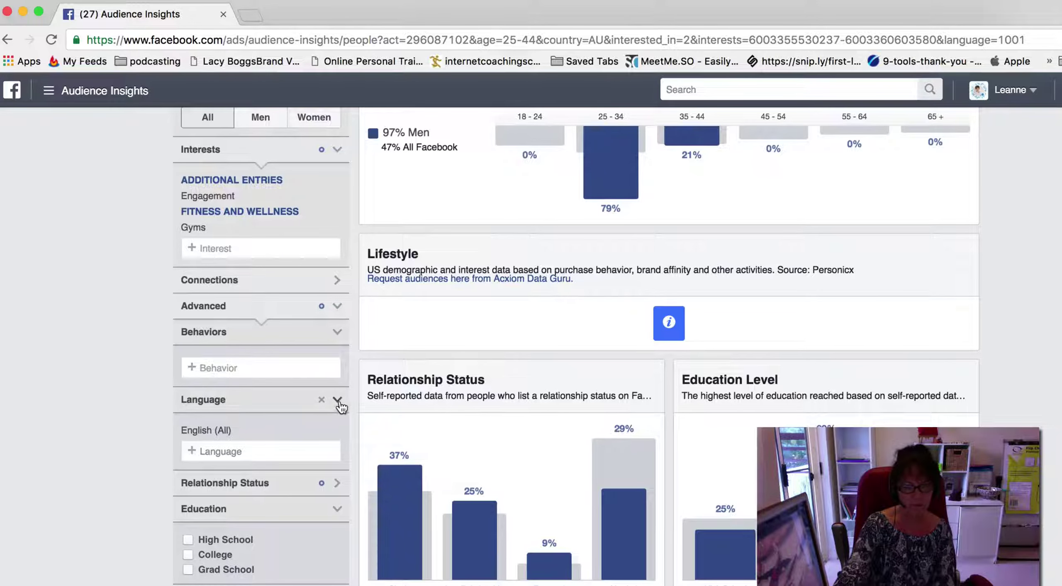
left_click(338, 400)
- Set the relationship status to In a relationship and collapse that section
scroll(337, 400, "down", 2)
left_click(338, 371)
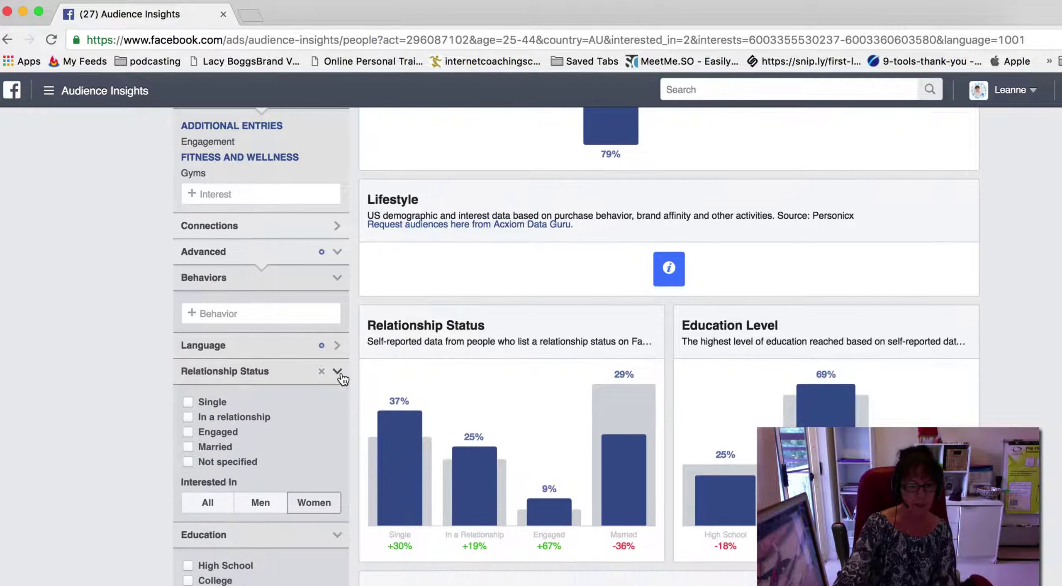
scroll(279, 413, "down", 2)
left_click(188, 372)
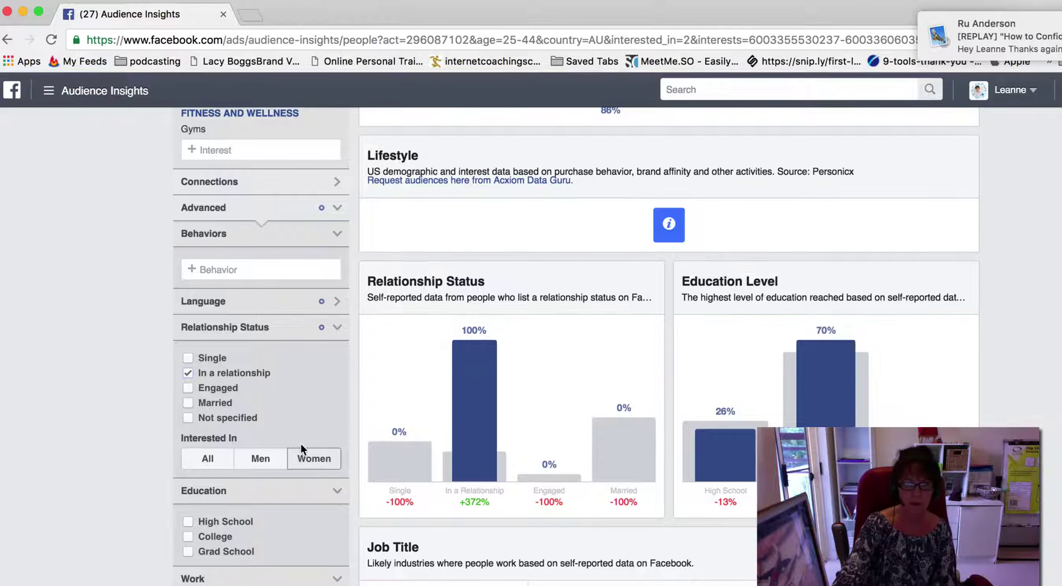
left_click(338, 329)
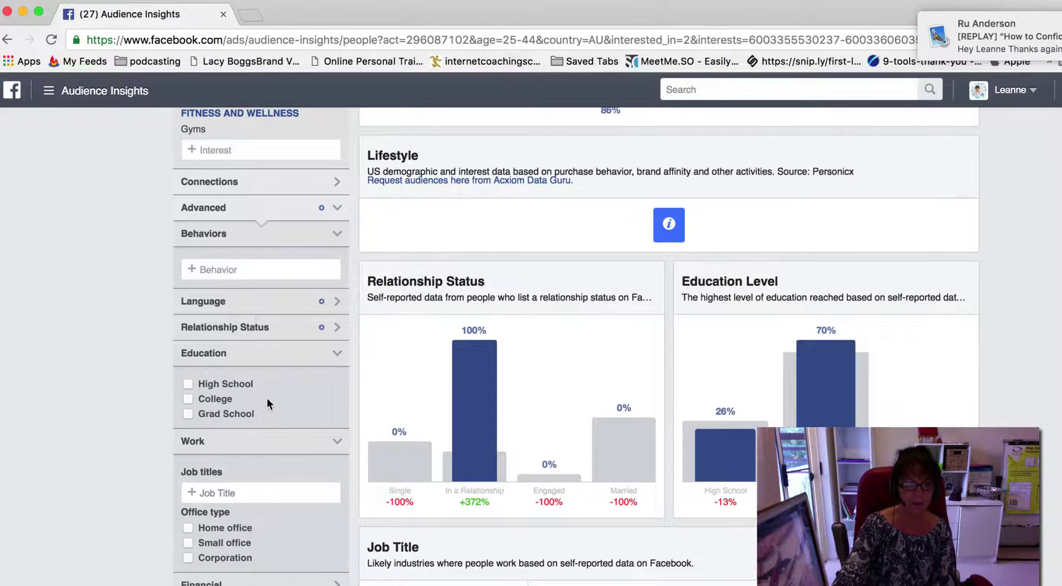
- Add Administrative as a job title in the Work criteria
scroll(256, 388, "down", 4)
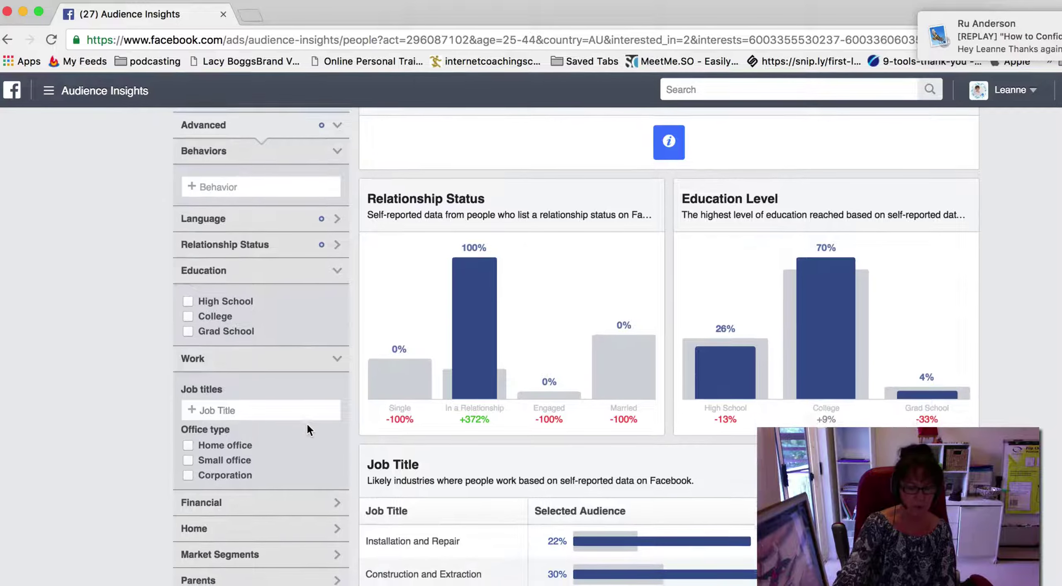
scroll(307, 422, "down", 5)
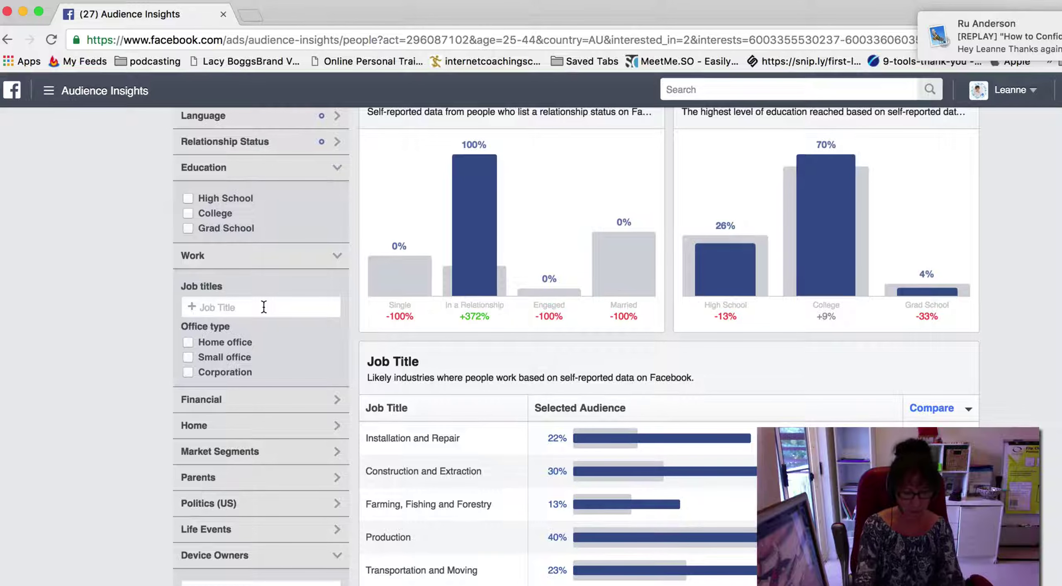
left_click(264, 307)
type("admi")
left_click(259, 332)
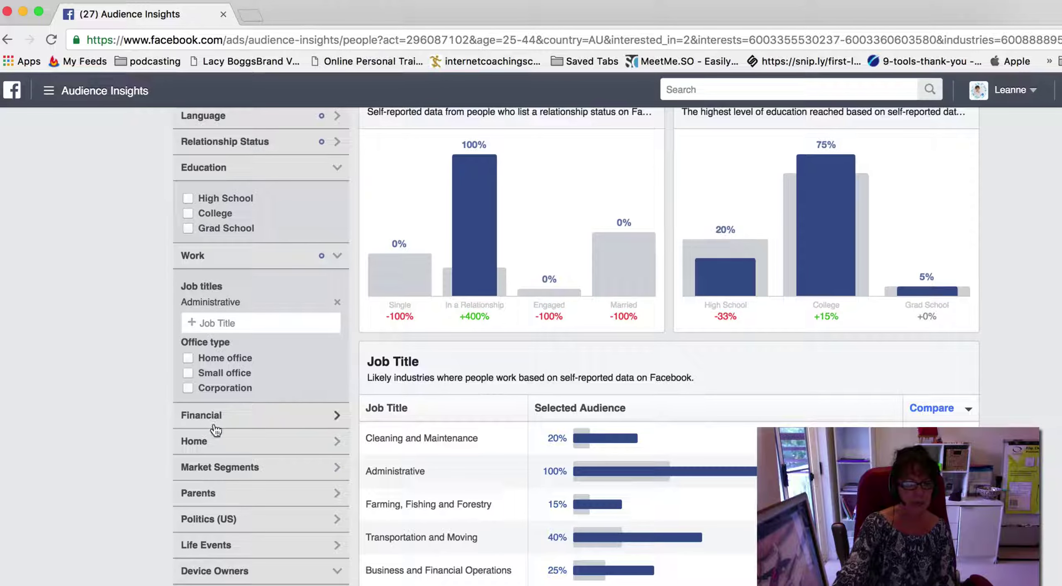
- Try limiting the audience to an income of $40,000 - $50,000, and clear that criterion and collapse the Financial section
left_click(248, 423)
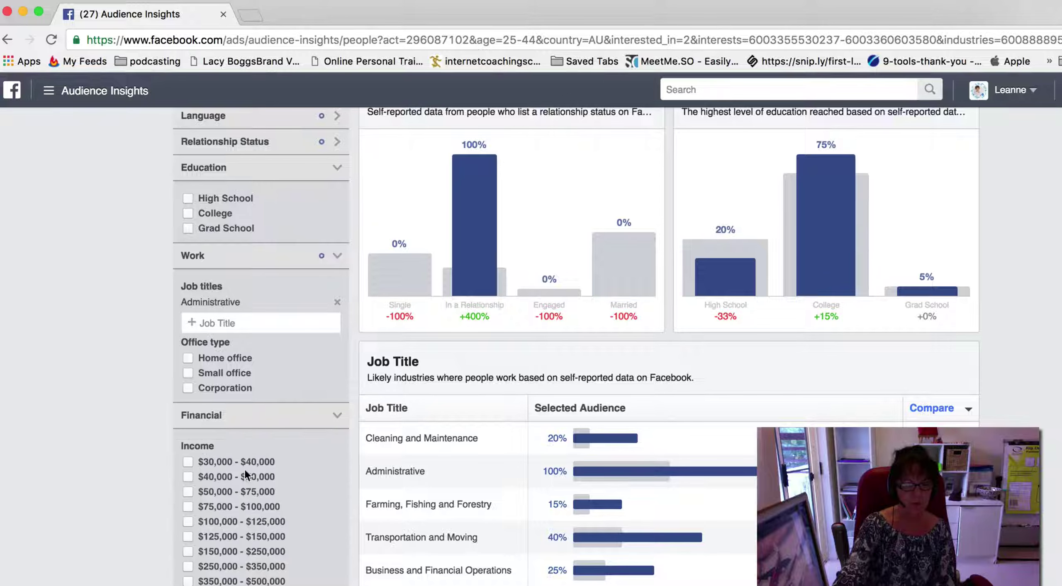
left_click(190, 478)
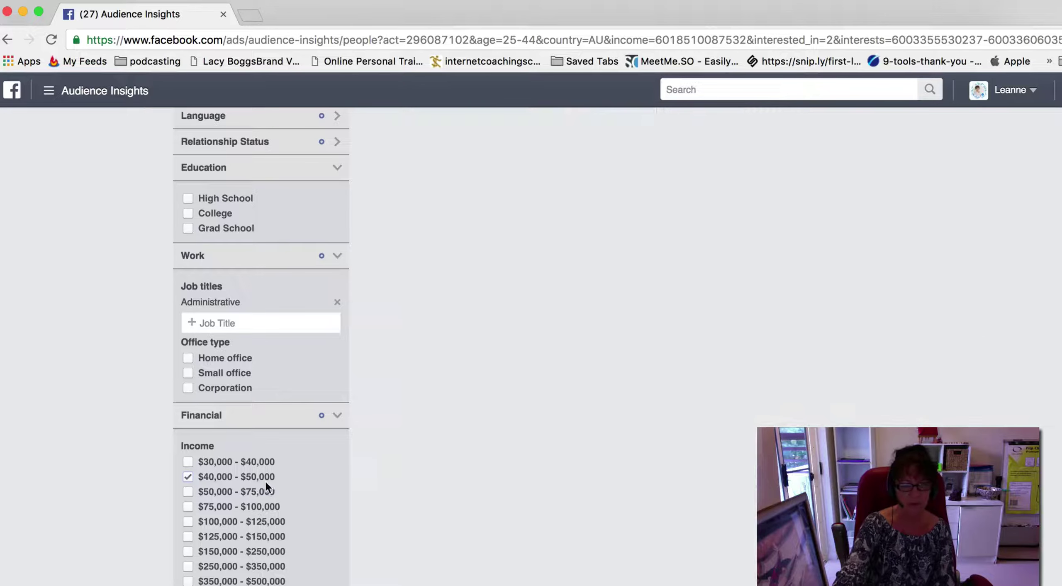
scroll(655, 443, "up", 15)
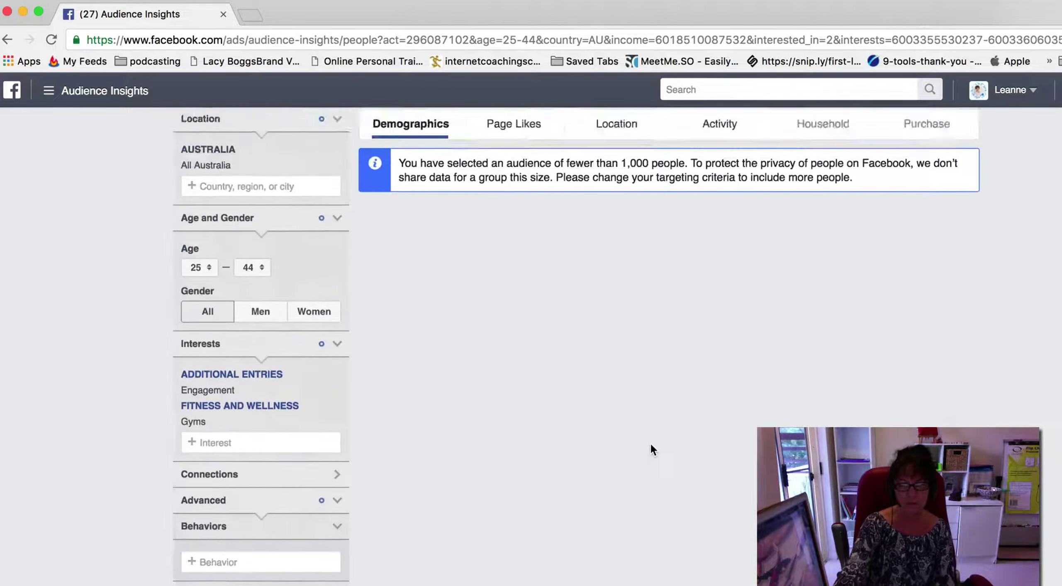
scroll(651, 442, "down", 15)
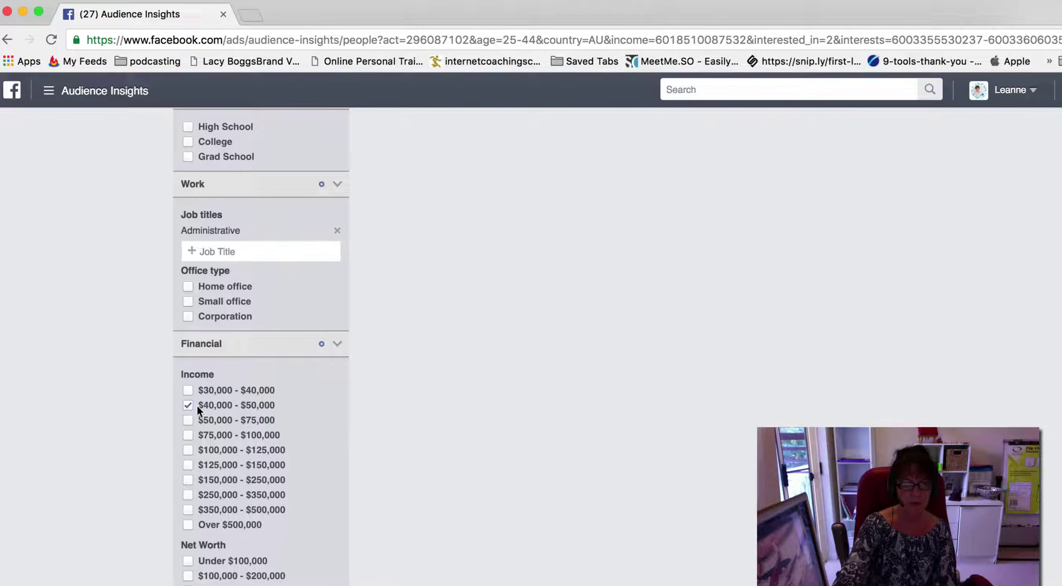
left_click(188, 406)
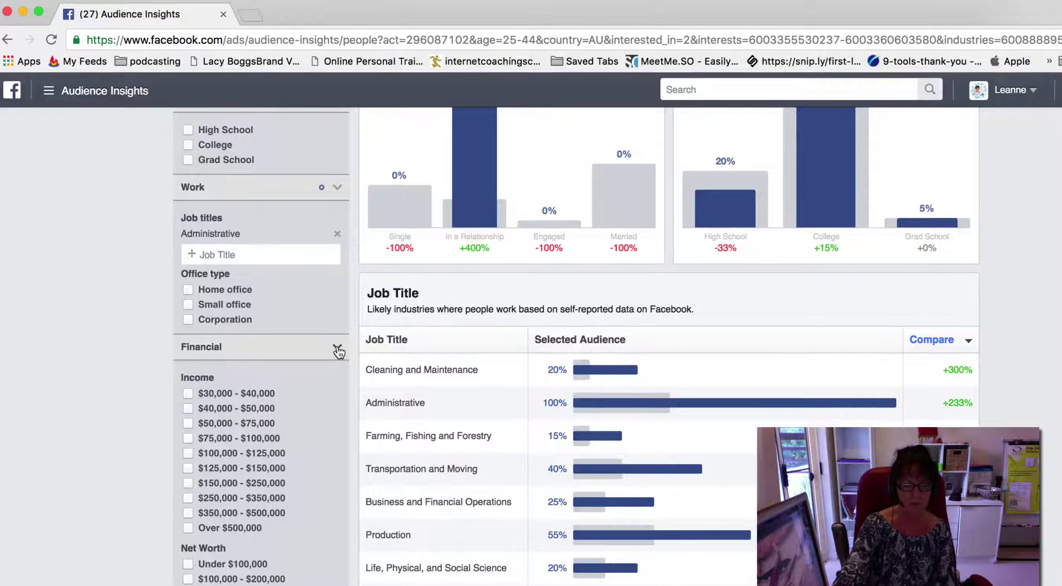
left_click(337, 347)
- Review the options offered in the Home and Parents criteria, collapsing each section after viewing it
left_click(336, 384)
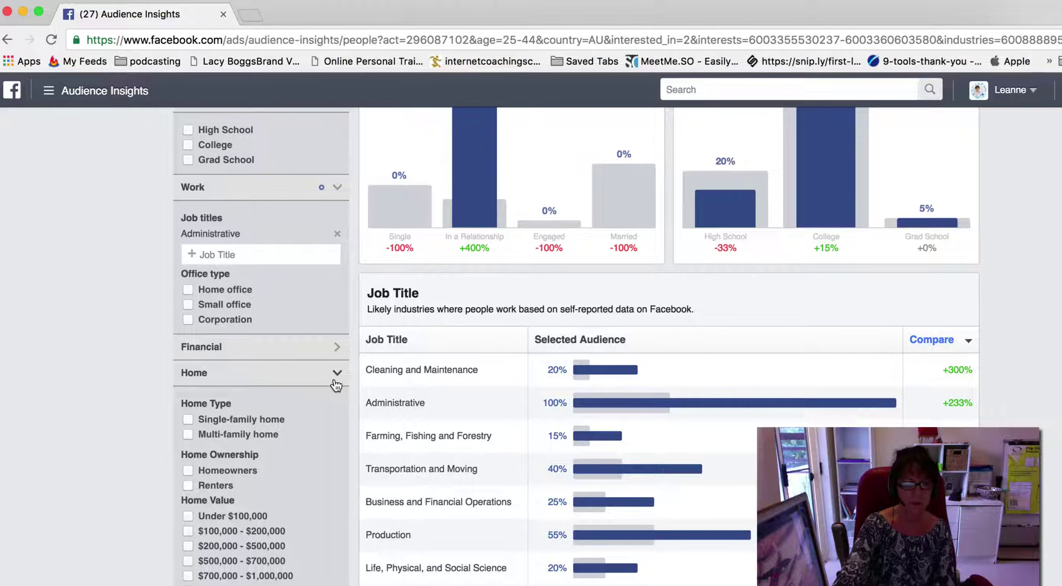
left_click(336, 383)
scroll(325, 408, "down", 2)
left_click(248, 368)
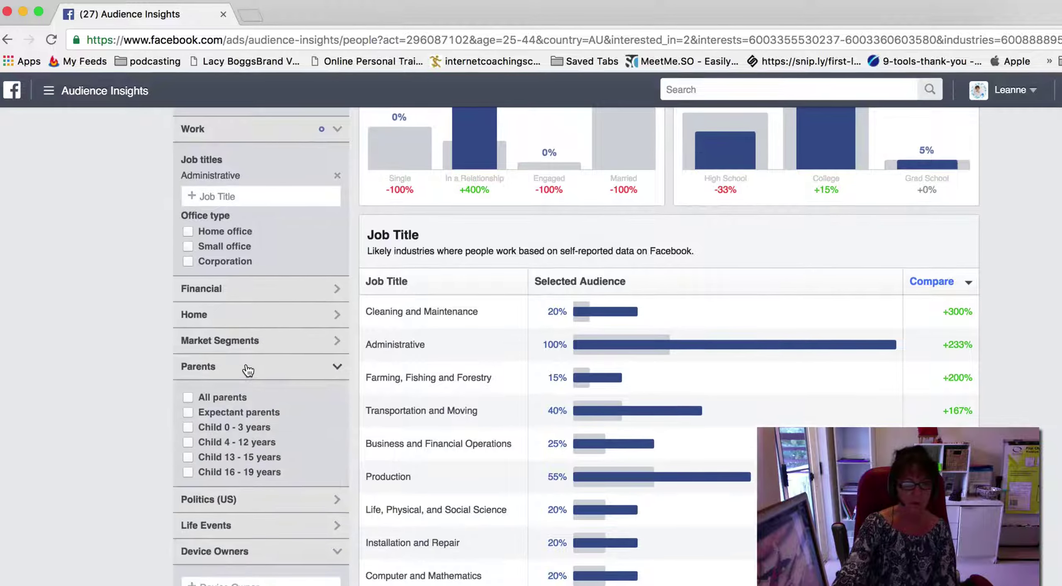
left_click(248, 368)
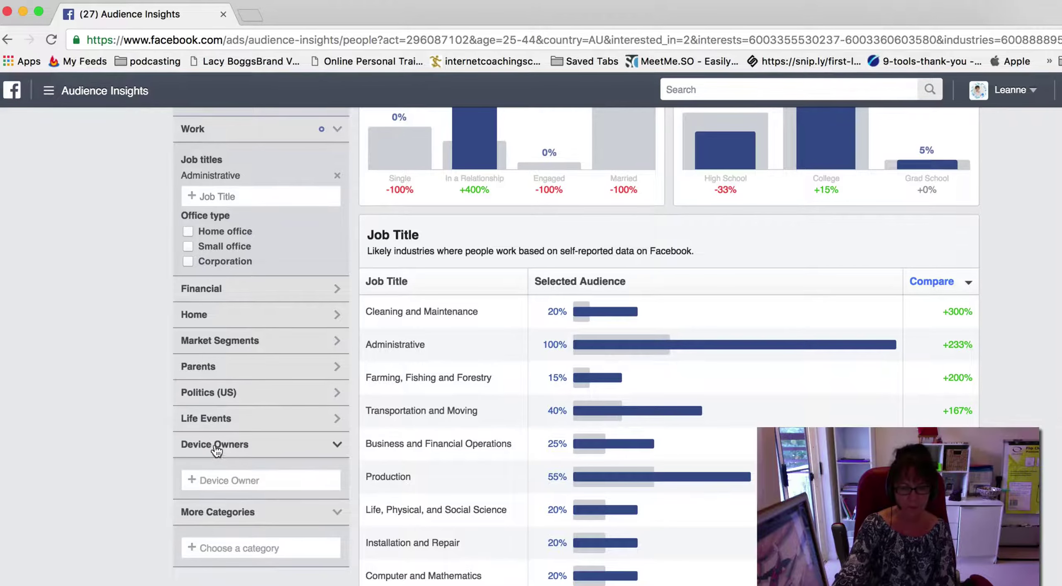
- Examine the Age and Gender chart, comparing the details for women and men aged 25 - 34
scroll(215, 441, "up", 15)
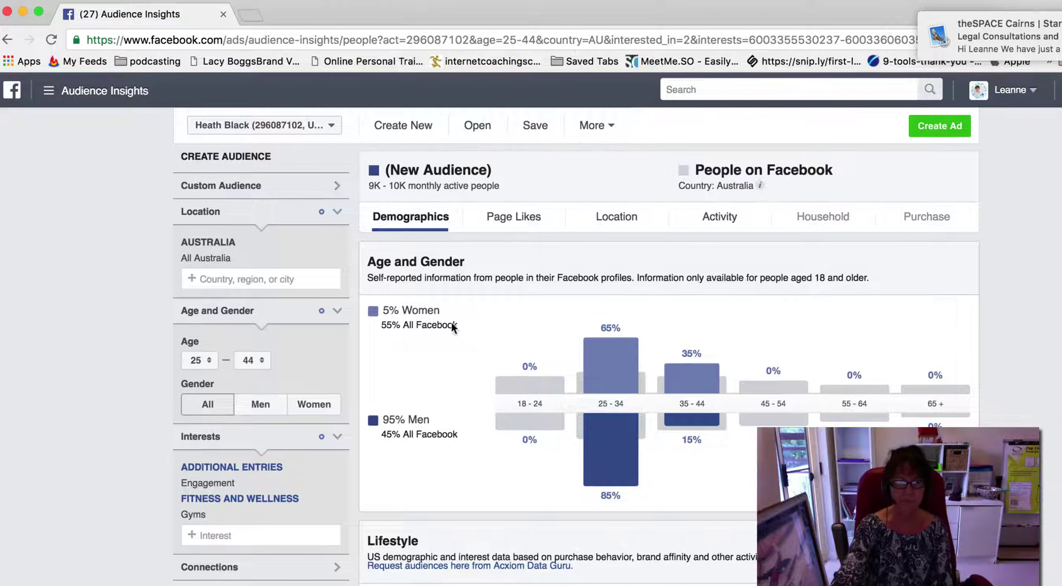
mouse_move(591, 367)
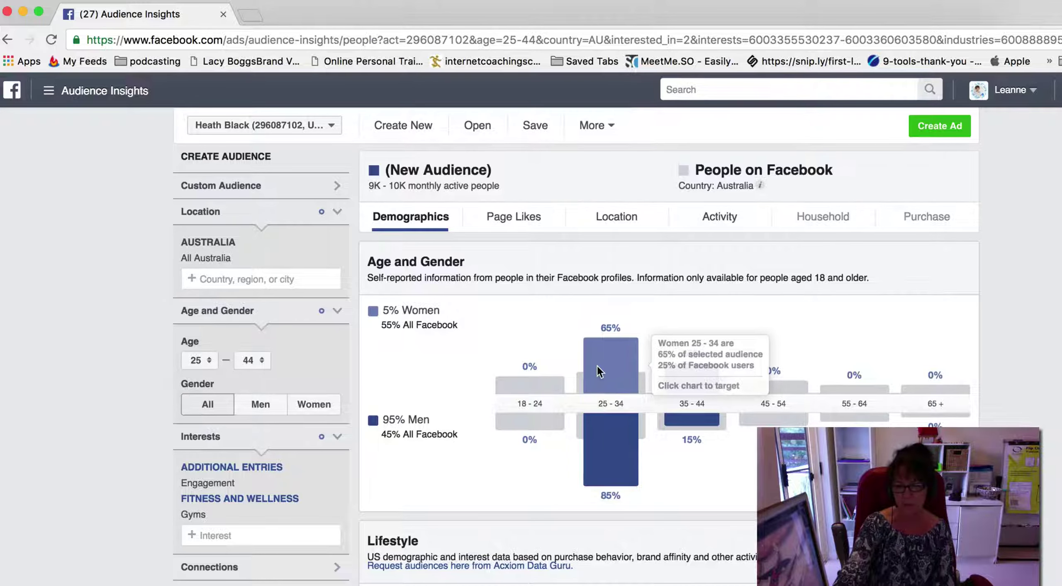
mouse_move(618, 419)
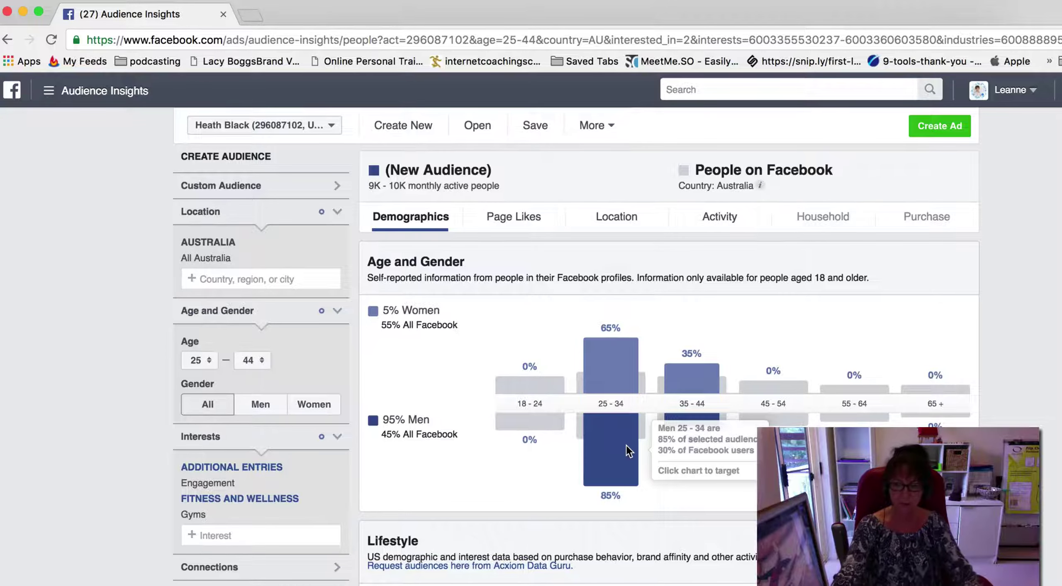
- Try to open the Acxiom Data Guru audience request link under Lifestyle, and choose to stay on the current page
scroll(625, 443, "down", 7)
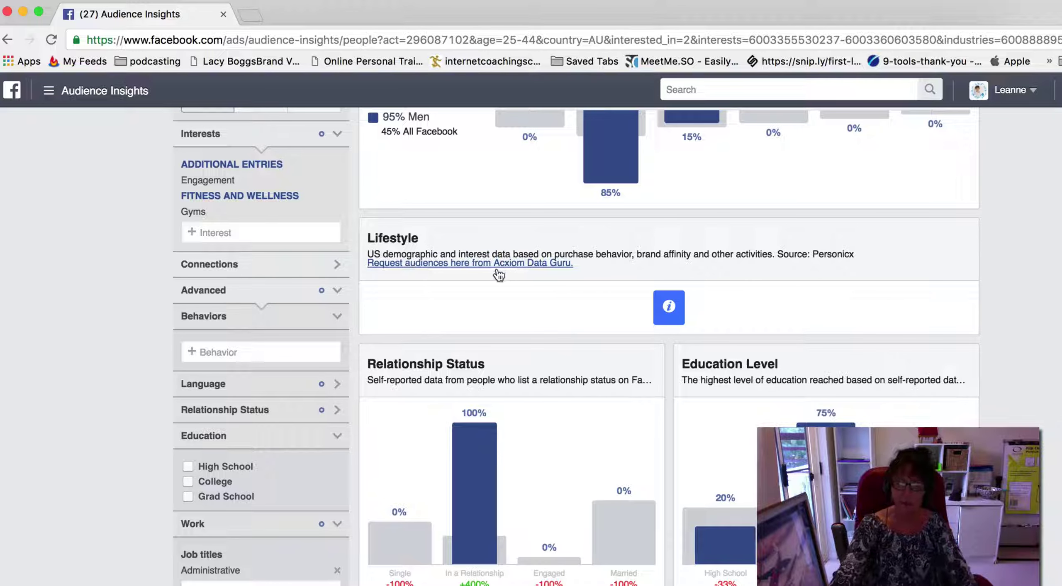
left_click(514, 264)
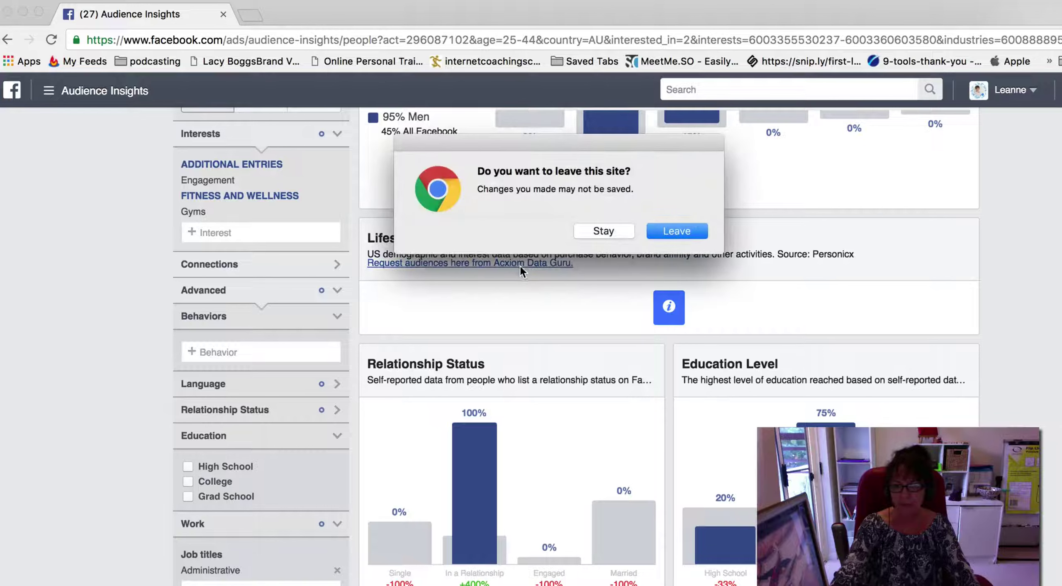
left_click(611, 231)
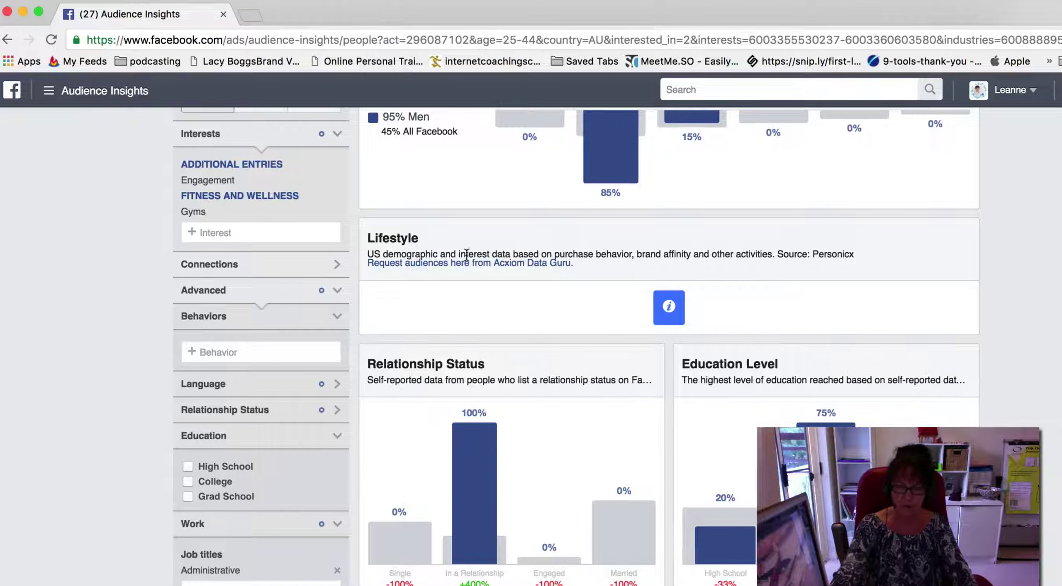
- Examine the Relationship Status and Education Level charts, including the details for In a Relationship and College
scroll(669, 306, "down", 3)
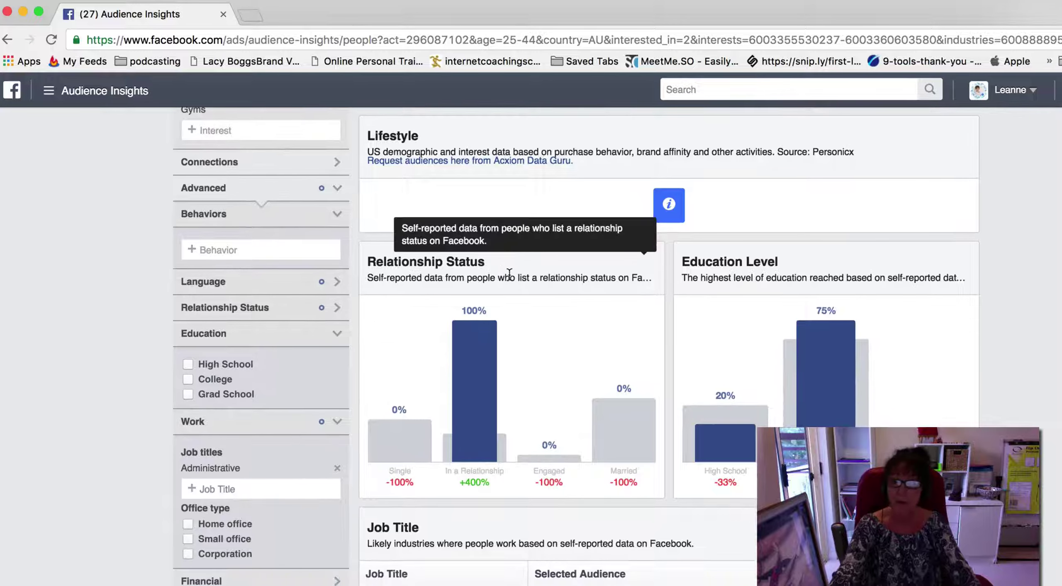
mouse_move(480, 483)
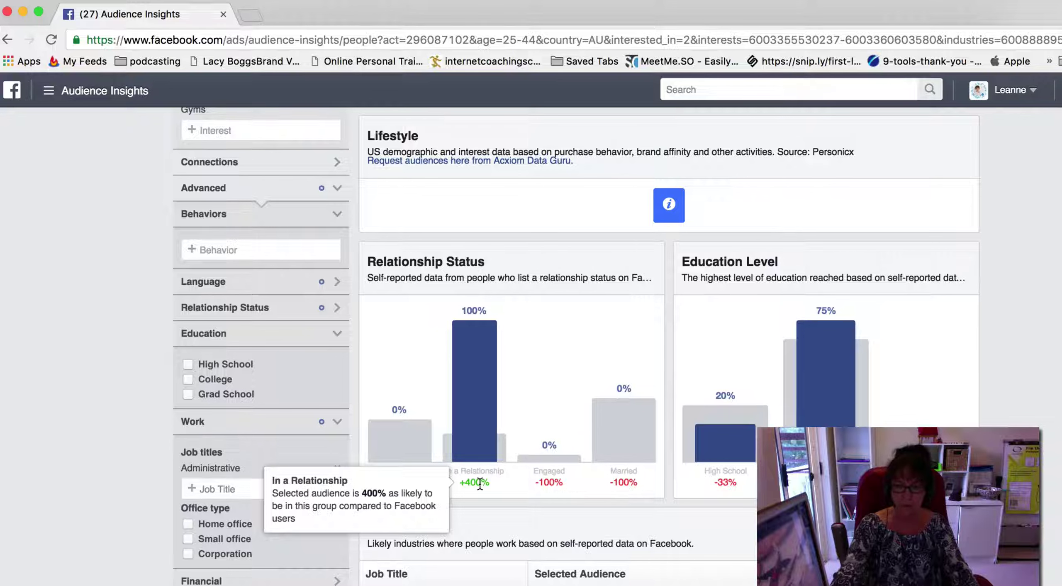
mouse_move(479, 362)
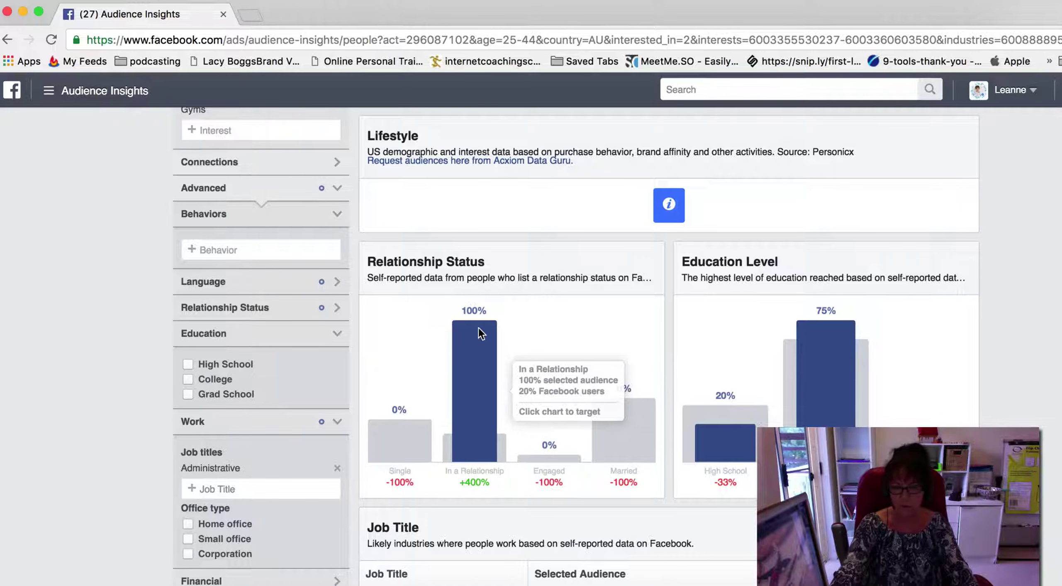
mouse_move(818, 345)
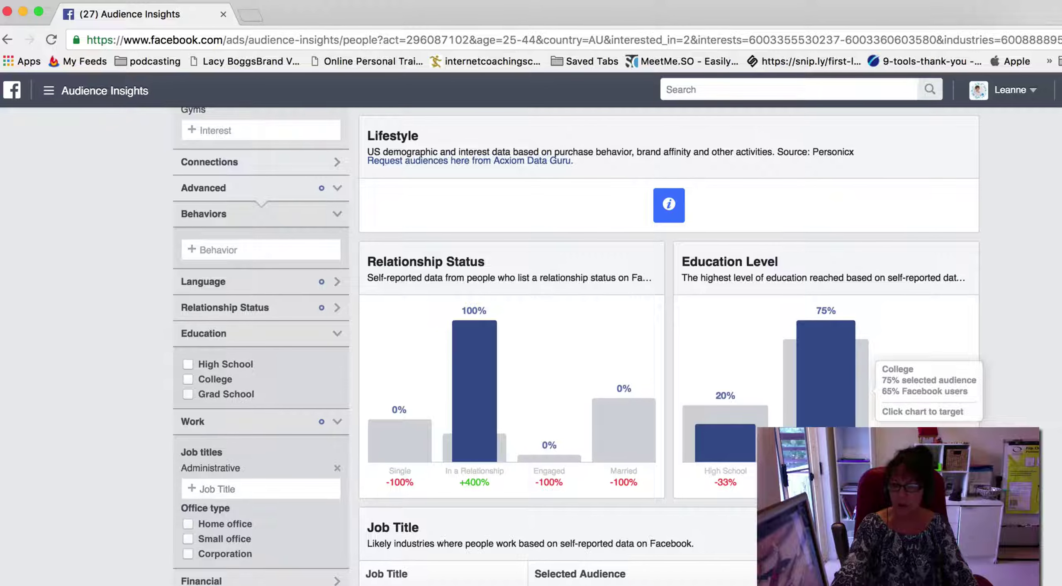
- Examine the Job Title table, expanding it to list all industries and comparing the selected audience's shares
scroll(825, 359, "down", 3)
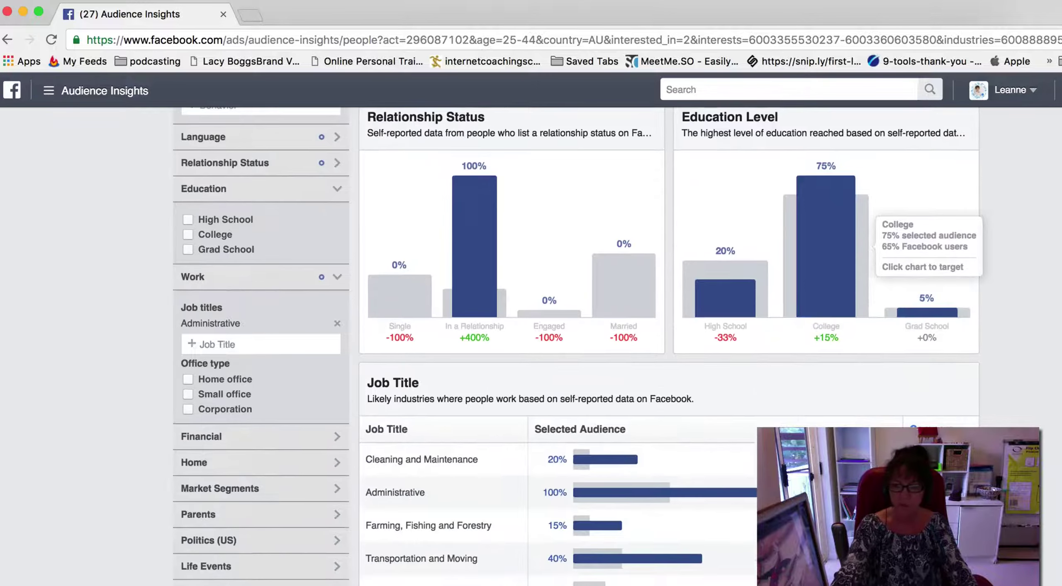
scroll(593, 445, "down", 3)
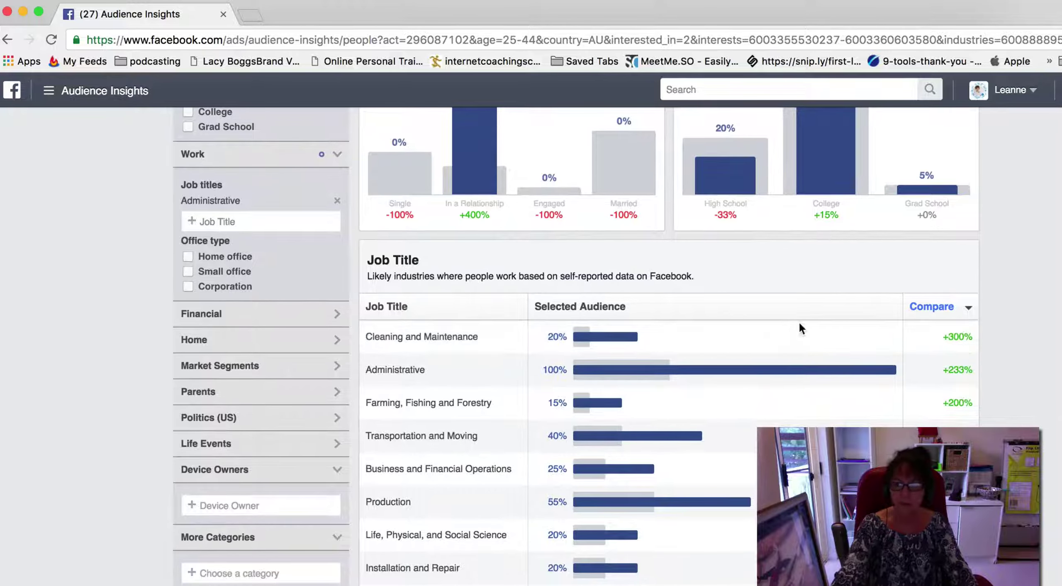
scroll(481, 332, "down", 2)
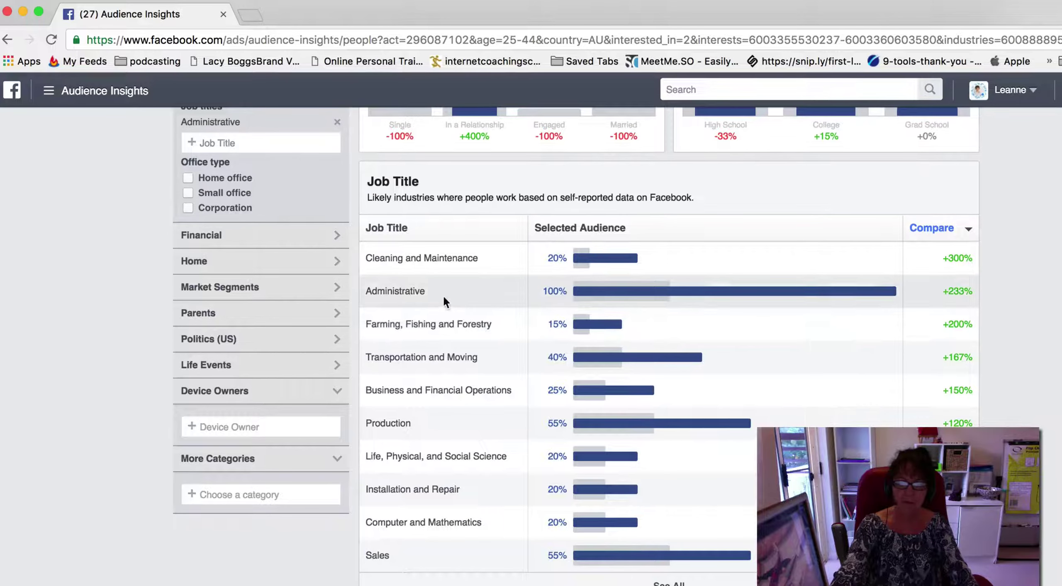
mouse_move(850, 284)
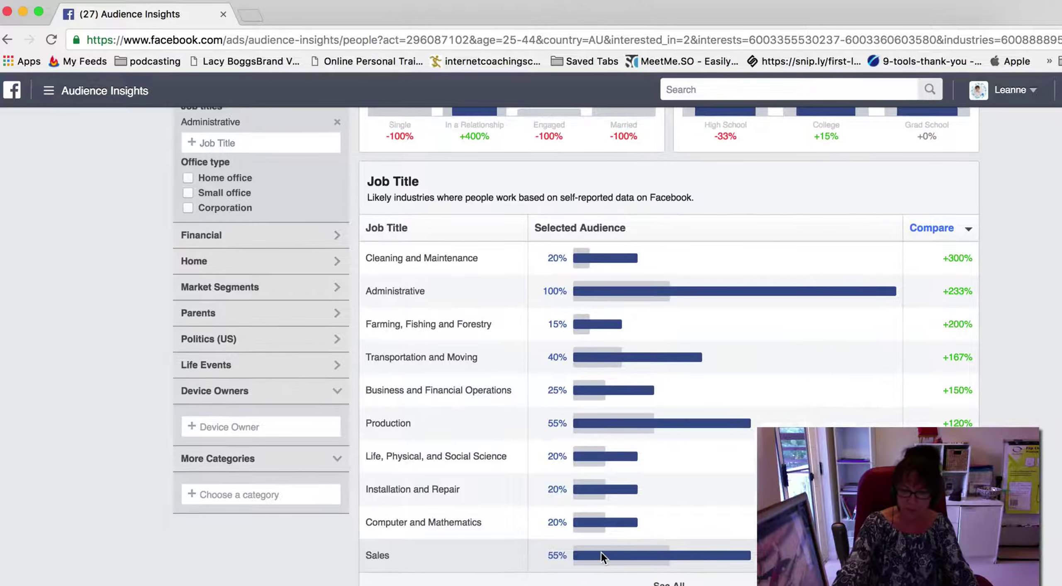
scroll(606, 526, "down", 1)
scroll(593, 514, "up", 1)
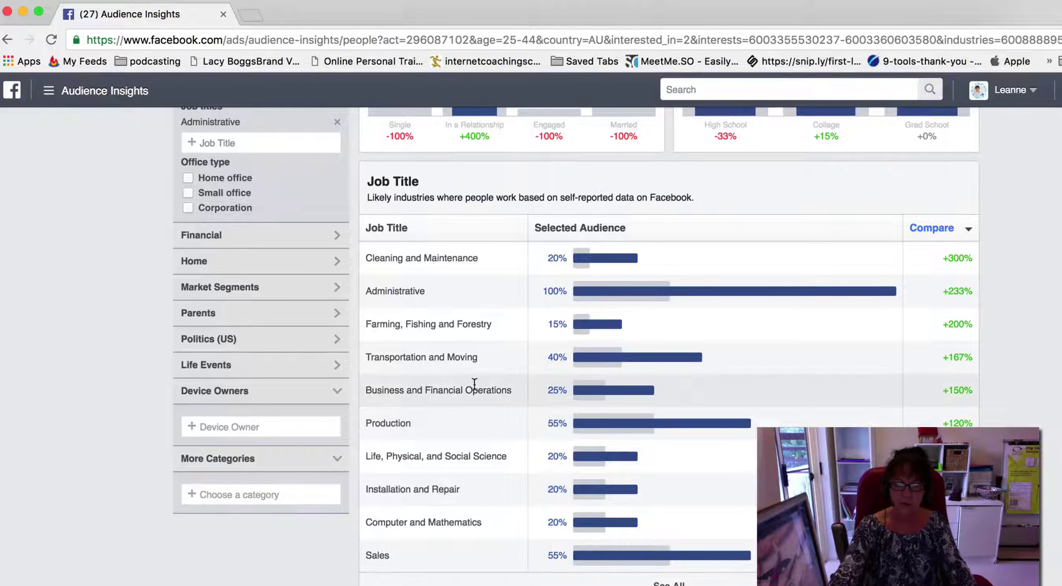
scroll(456, 359, "down", 1)
left_click(669, 581)
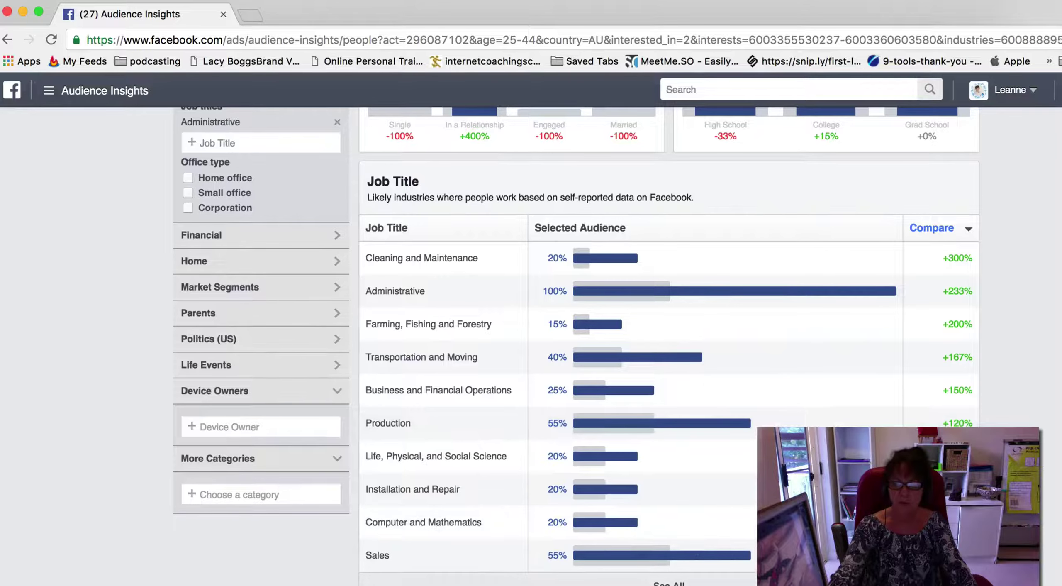
scroll(622, 373, "down", 10)
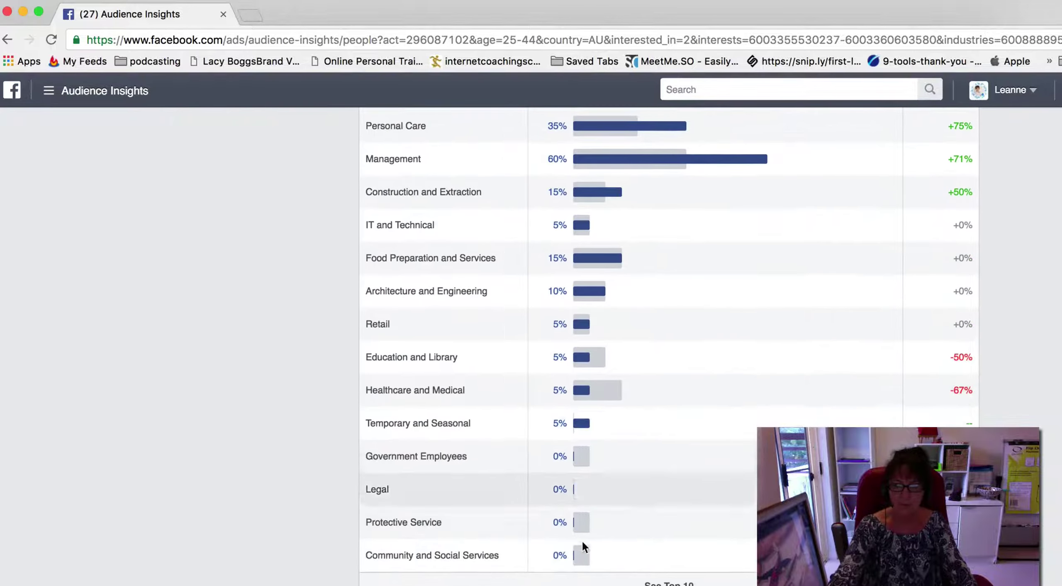
scroll(587, 224, "up", 10)
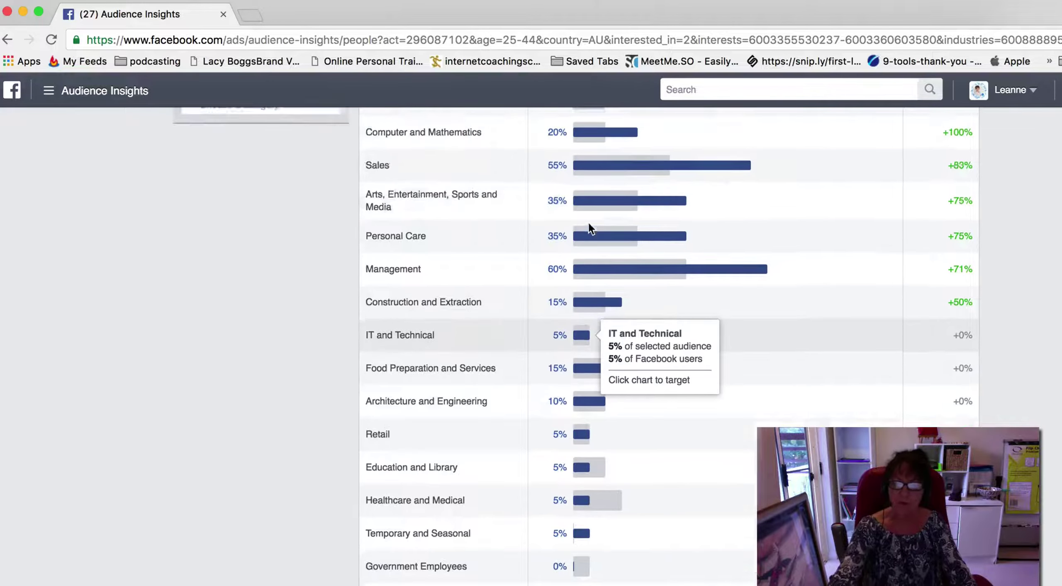
scroll(589, 223, "up", 10)
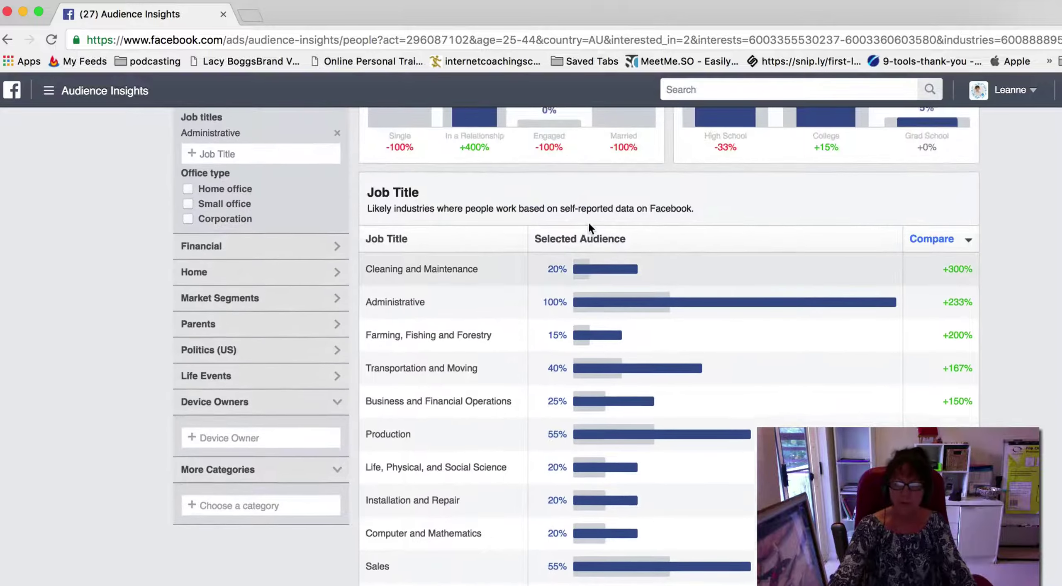
- Expand the Custom Audience criteria at the start of the audience definition
scroll(588, 223, "up", 8)
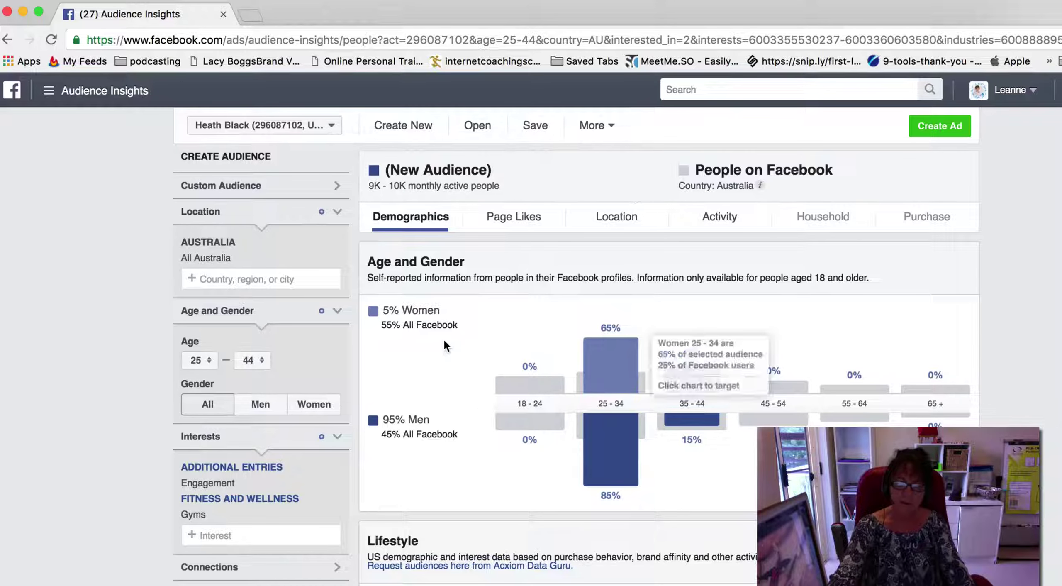
left_click(224, 188)
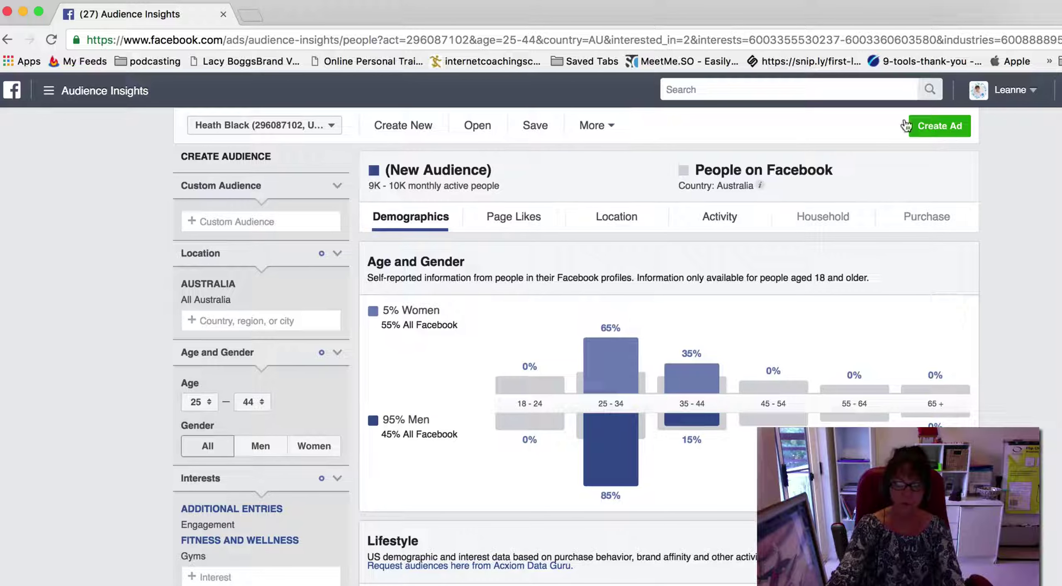
- Switch from Audience Insights to Power Editor, leaving the page without saving the audience
left_click(45, 99)
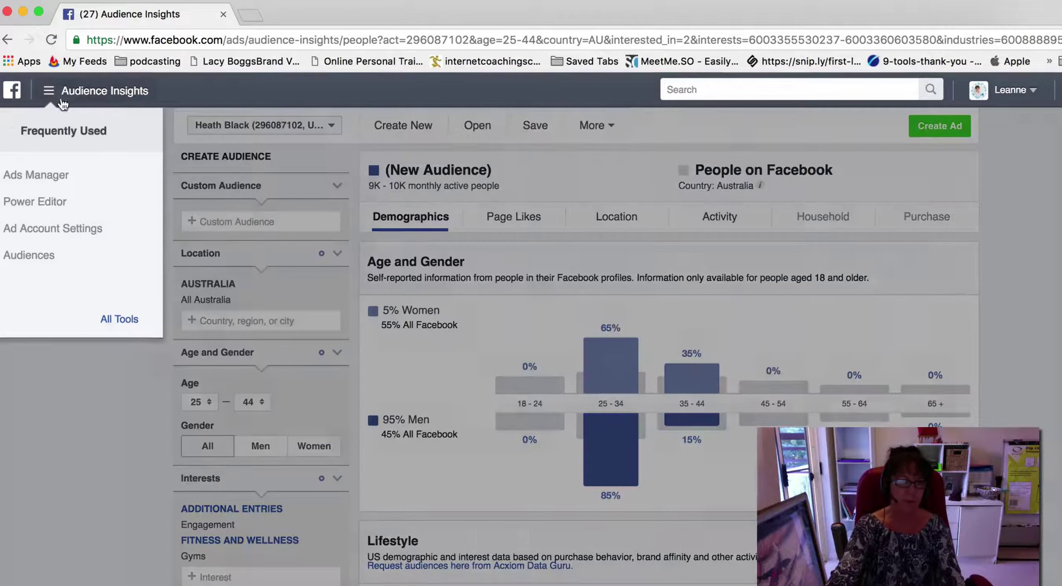
left_click(64, 202)
left_click(688, 238)
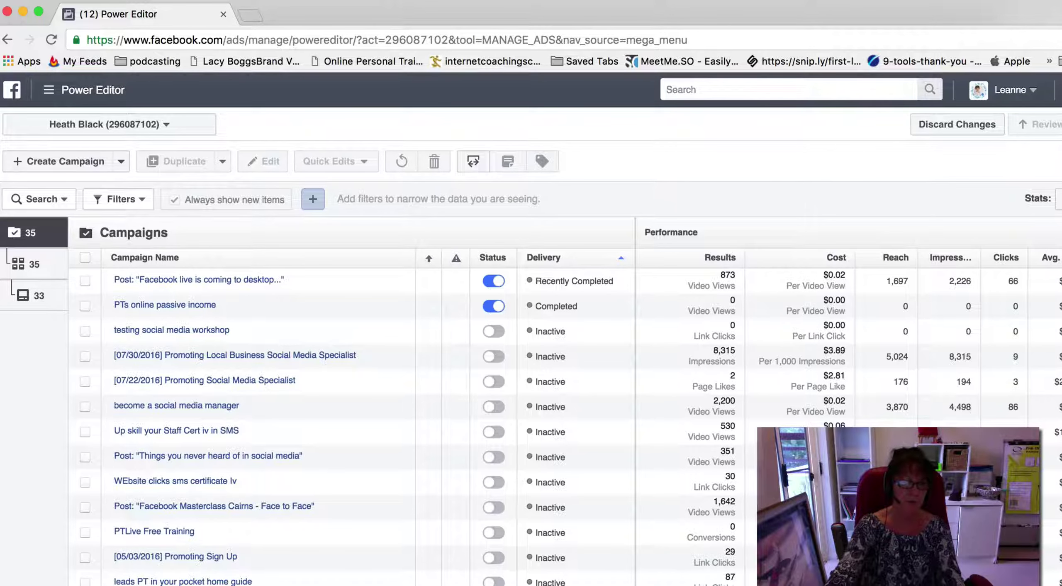
- Start creating a new campaign and review the available marketing objectives, with Send people to your website selected
left_click(38, 162)
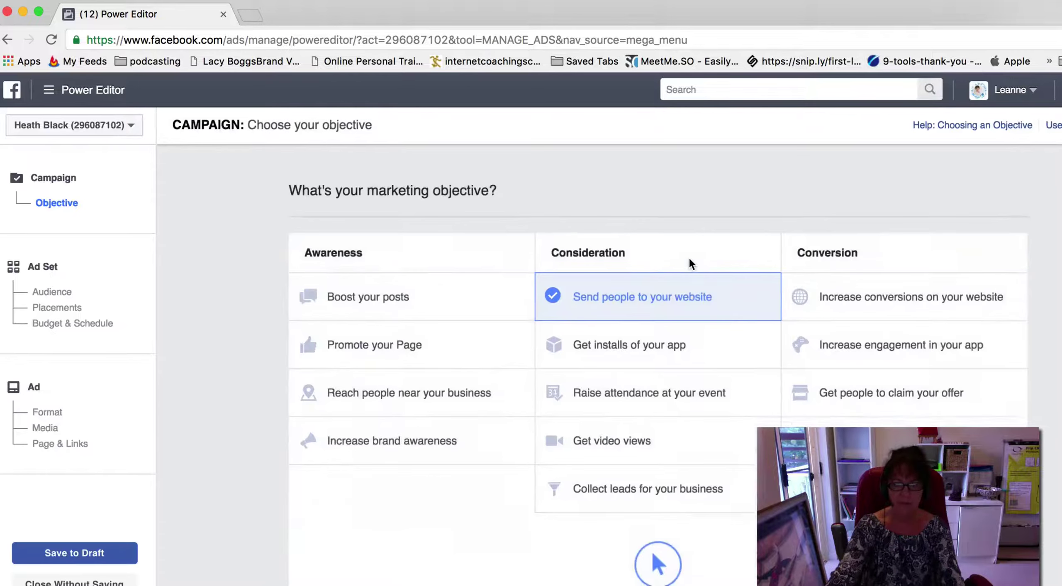
scroll(689, 261, "down", 1)
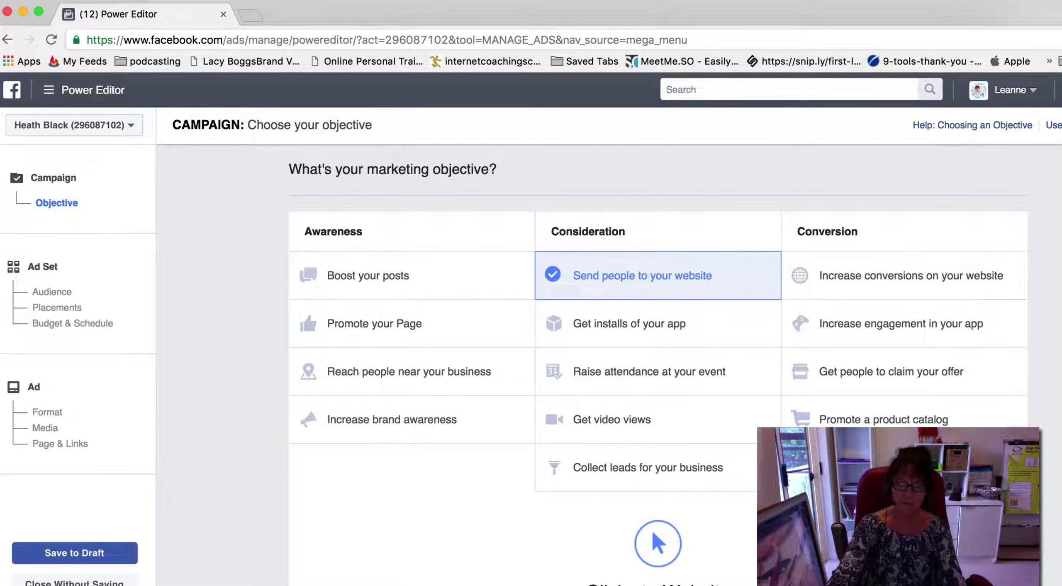
scroll(625, 275, "down", 5)
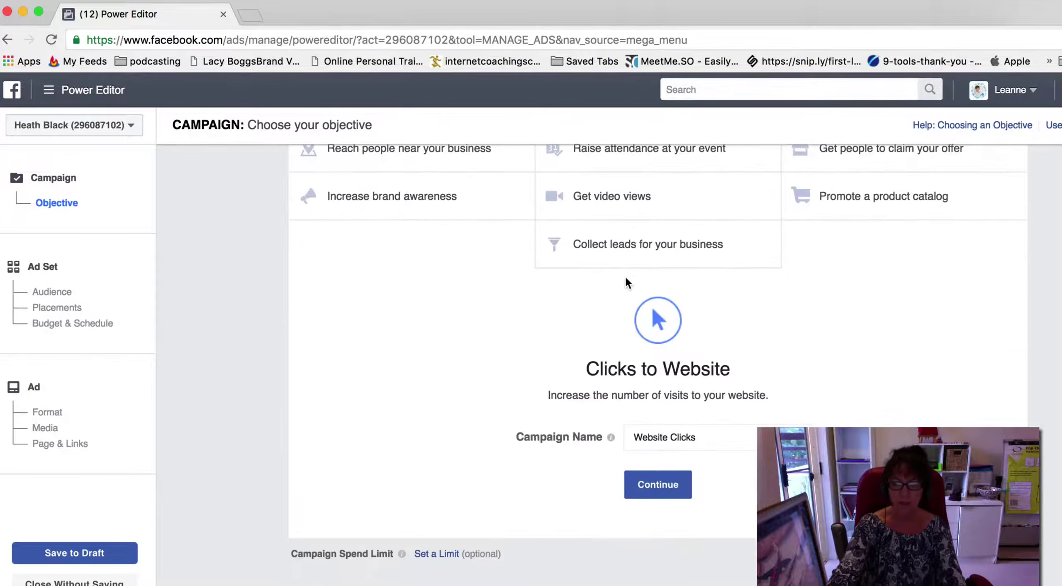
scroll(654, 410, "up", 4)
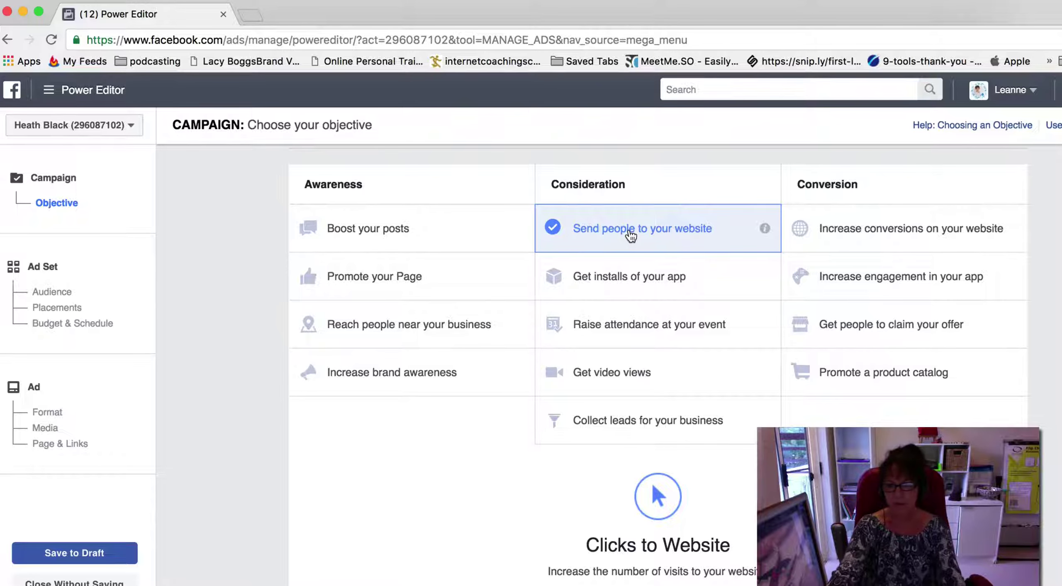
- Name the website clicks campaign "testing workshop" and continue to the ad set setup
scroll(650, 466, "down", 3)
left_click_drag(710, 463, 559, 462)
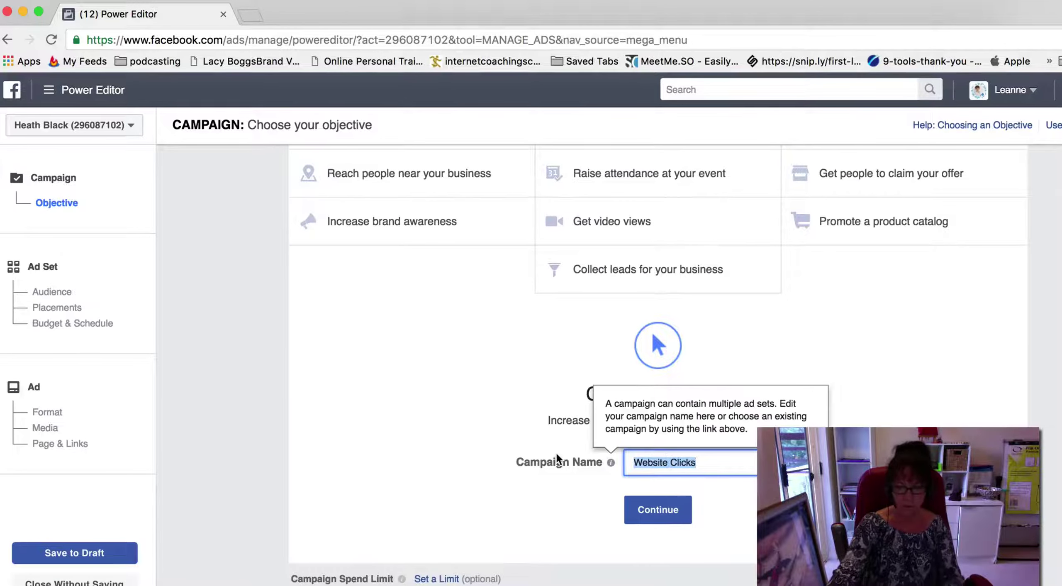
type("testing works")
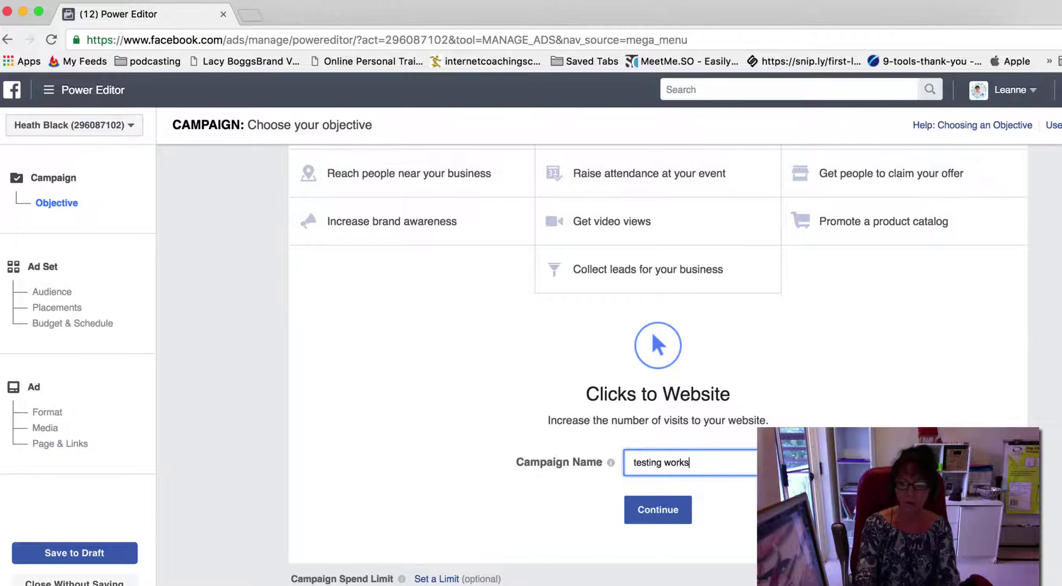
type("hop")
left_click(671, 508)
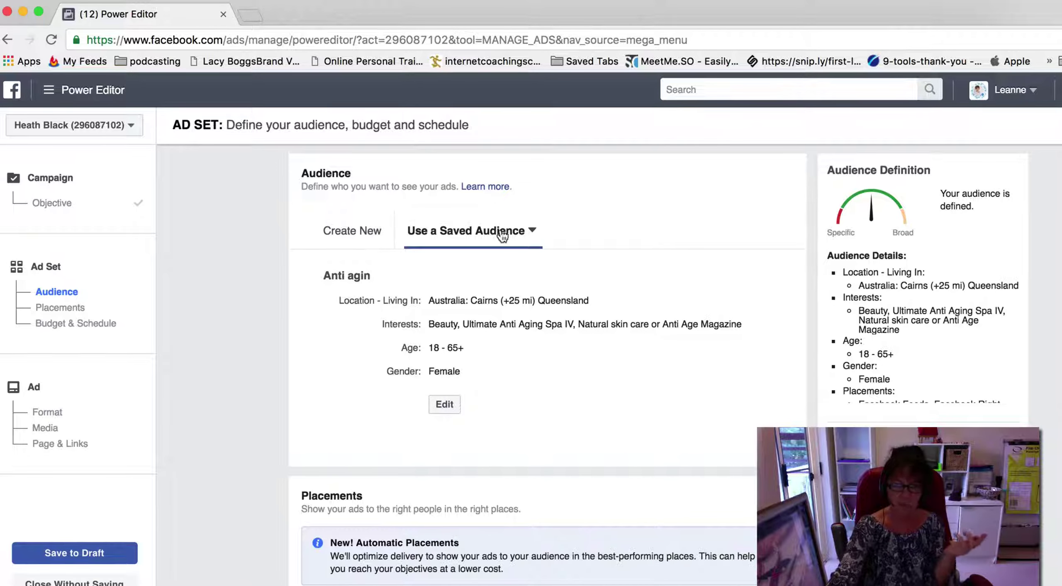
- Start a new audience using the first "Video Engagement" custom audience for "engagement", and enter Cairns as a location to include
left_click(369, 238)
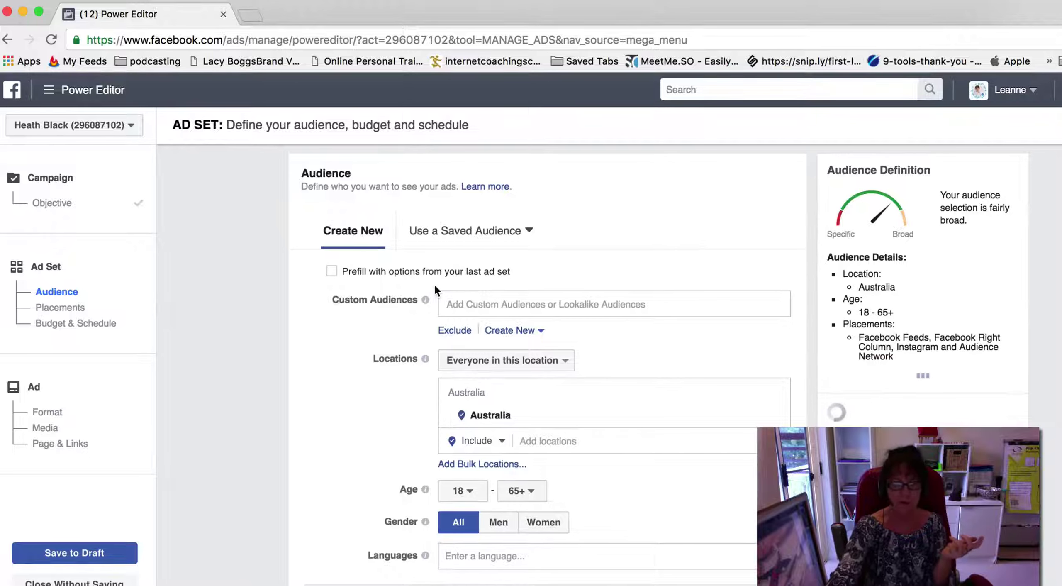
left_click(498, 302)
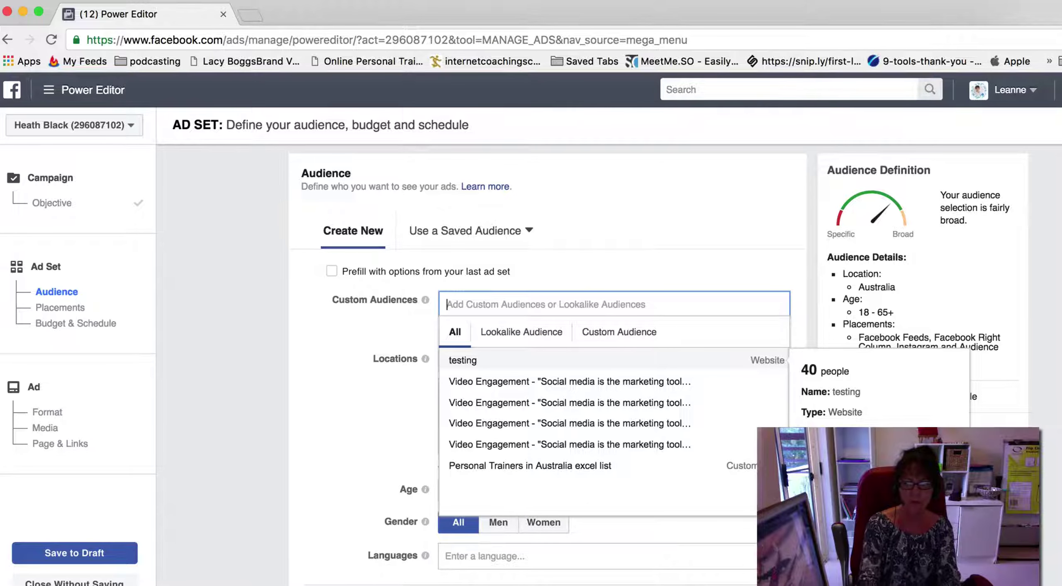
type("engagement")
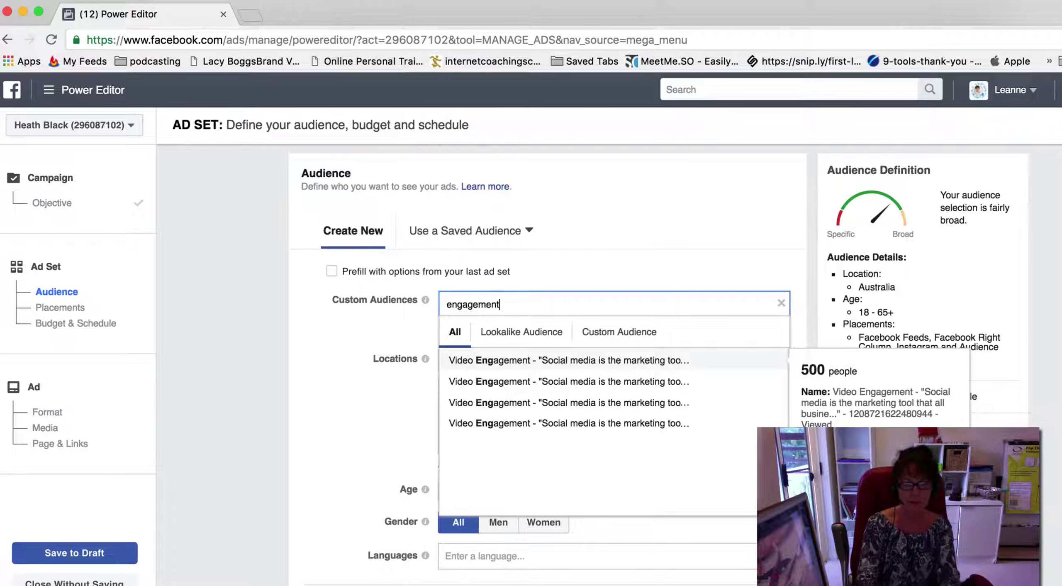
key("Return")
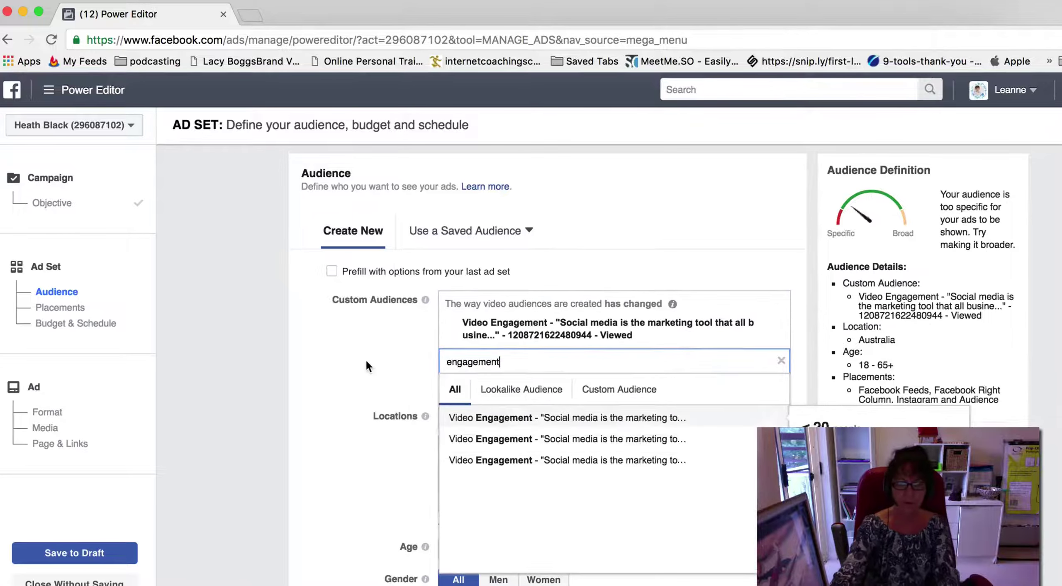
left_click(365, 358)
left_click(538, 498)
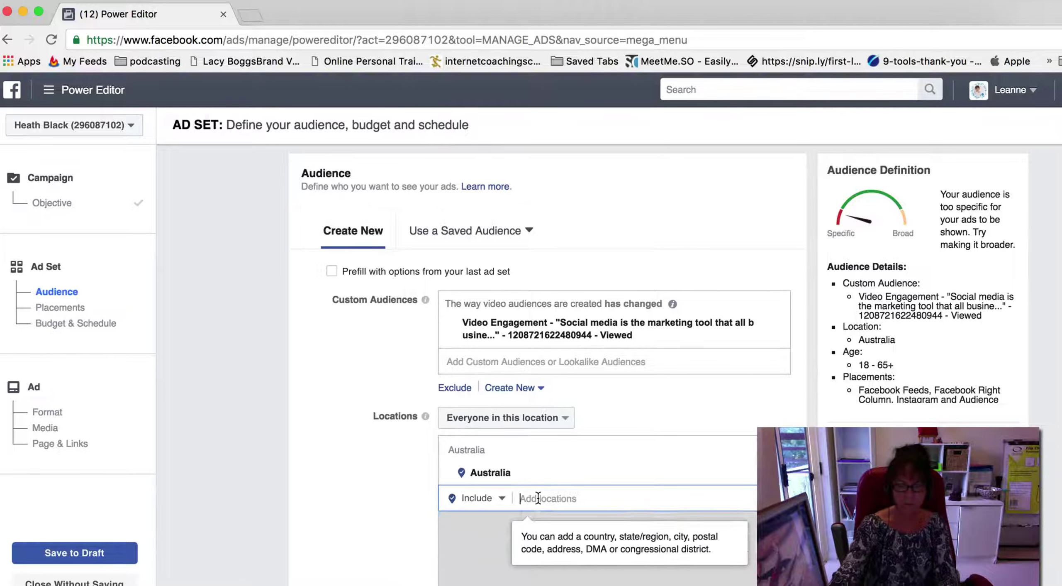
type("Cairns")
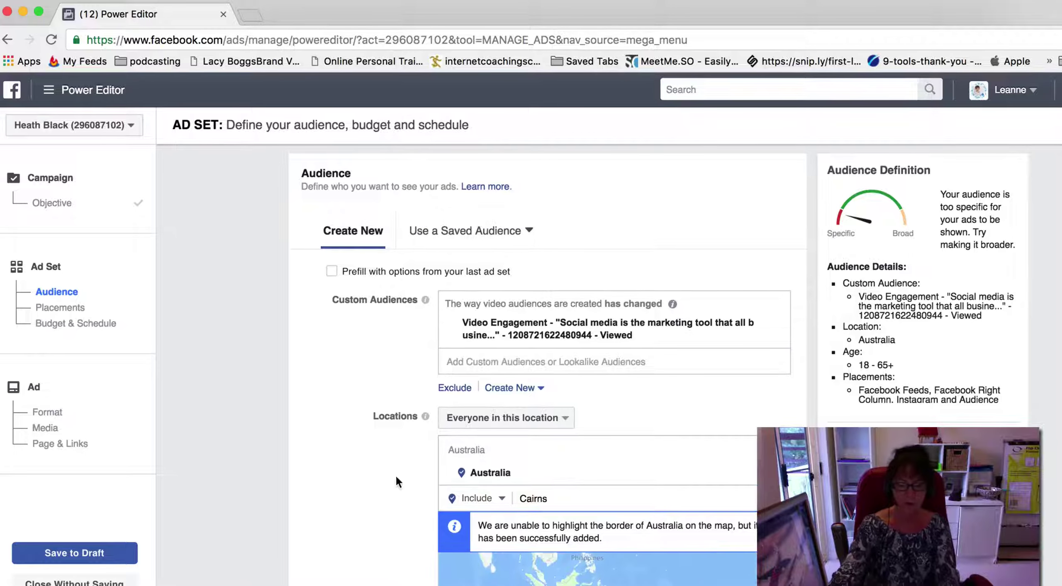
- Limit the new audience to women aged 25 to 40
scroll(362, 471, "down", 9)
scroll(372, 458, "down", 4)
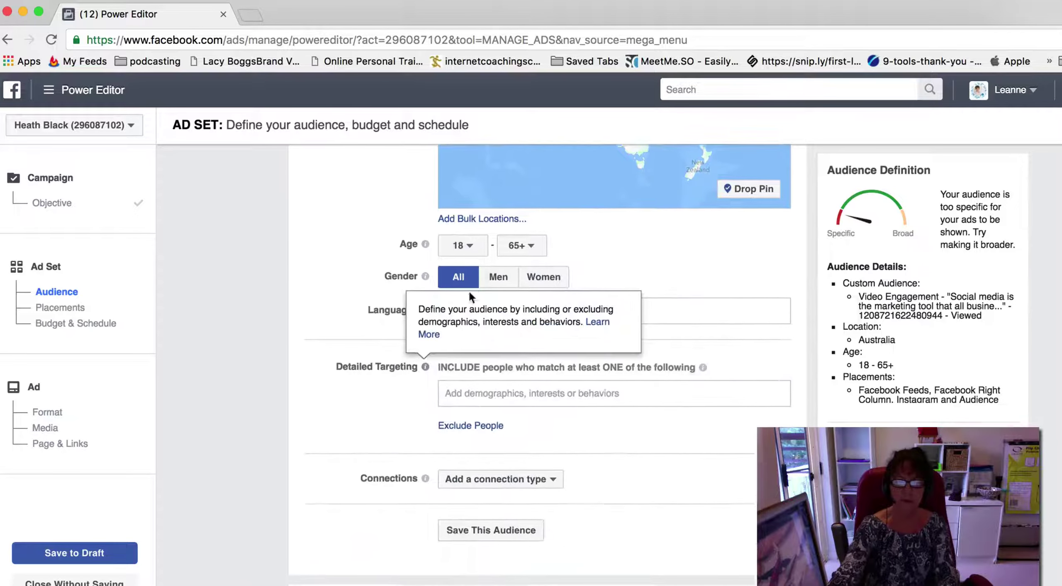
left_click(469, 236)
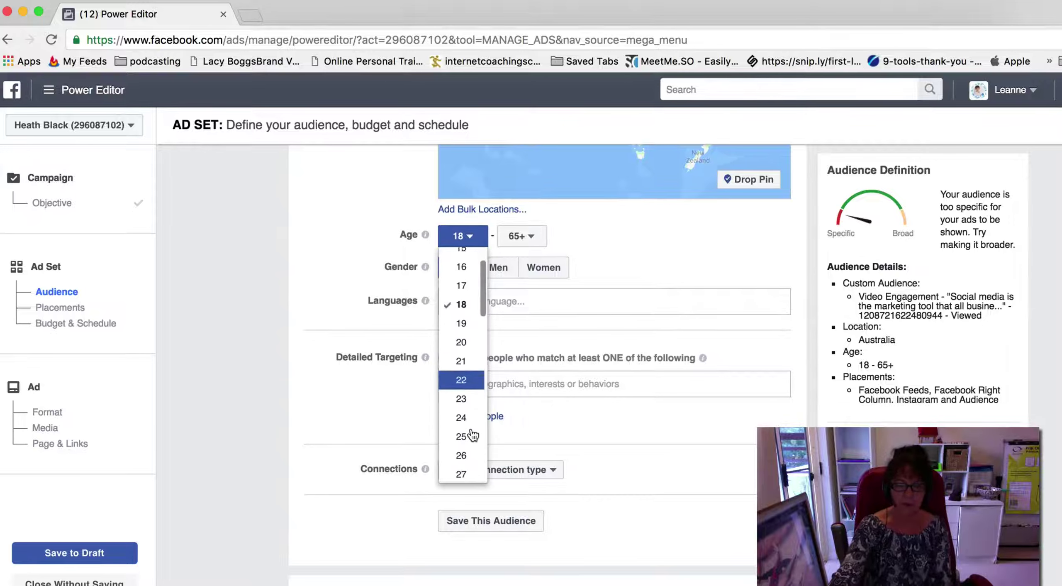
scroll(473, 419, "down", 2)
left_click(471, 420)
left_click(530, 236)
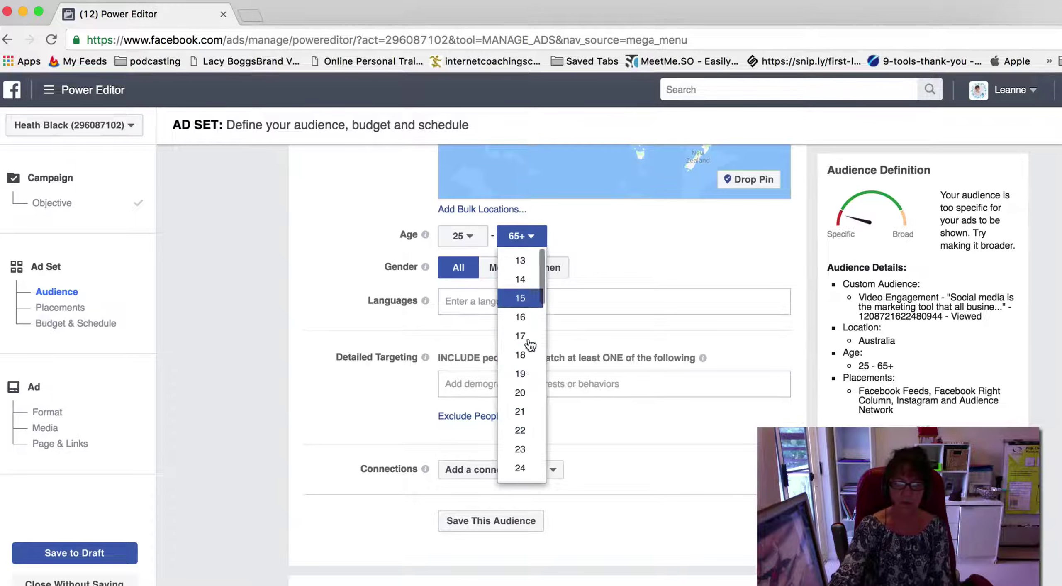
scroll(527, 372, "down", 5)
scroll(530, 374, "down", 5)
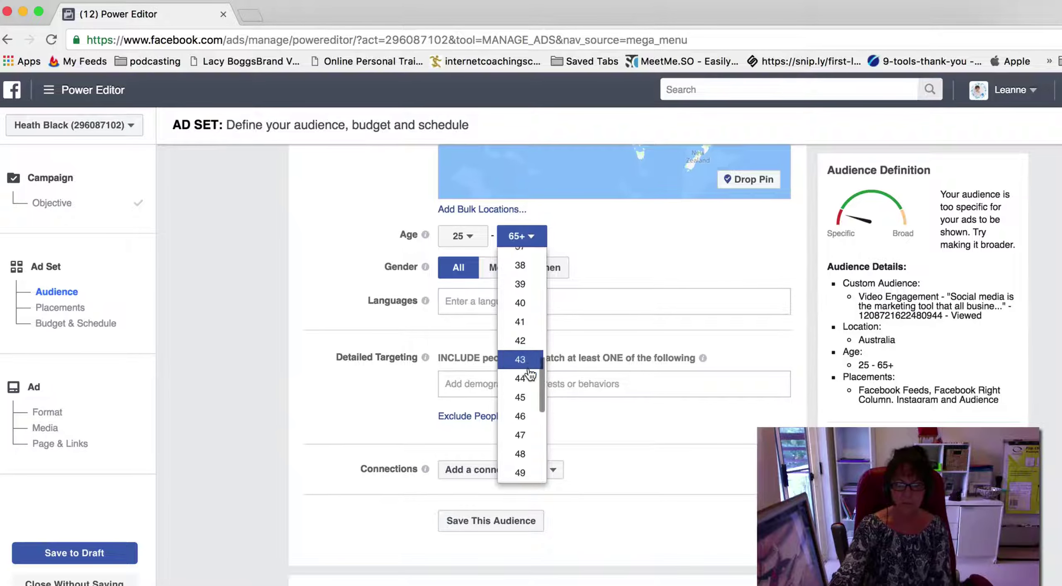
left_click(526, 296)
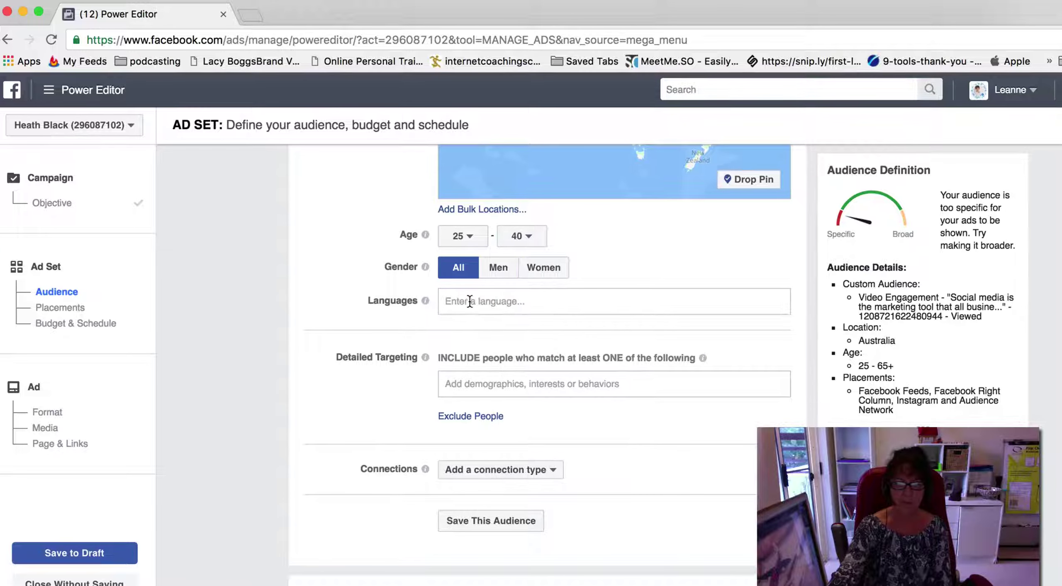
left_click(527, 274)
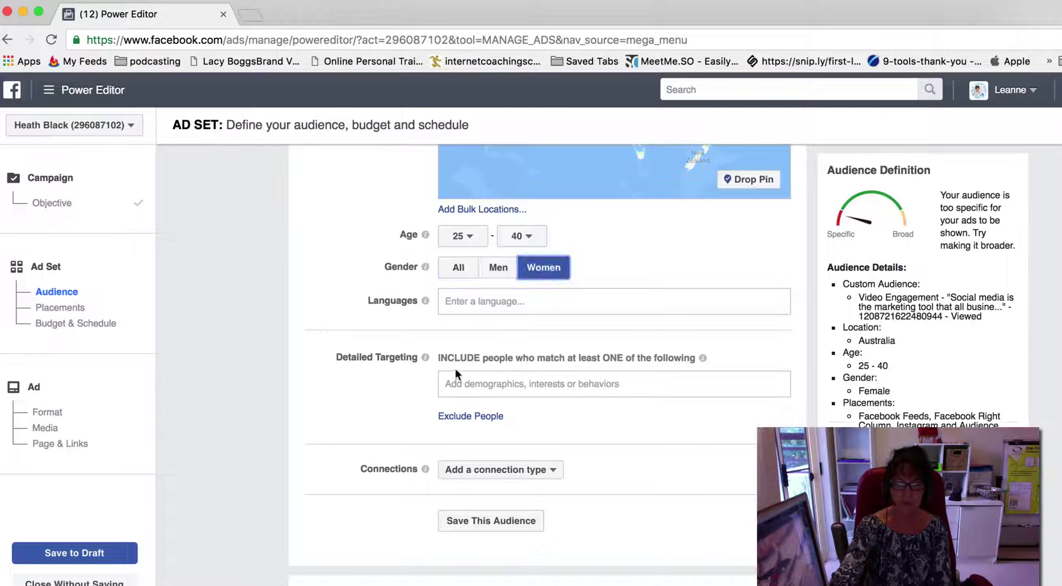
- Add the interests Engagement and Weddings to the audience's detailed targeting
left_click(582, 379)
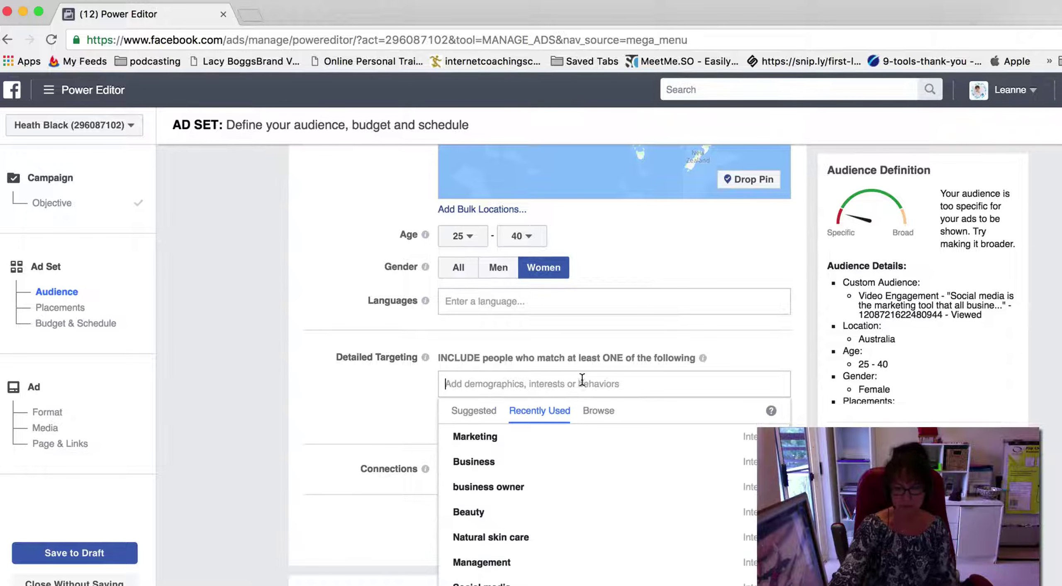
type("engagement")
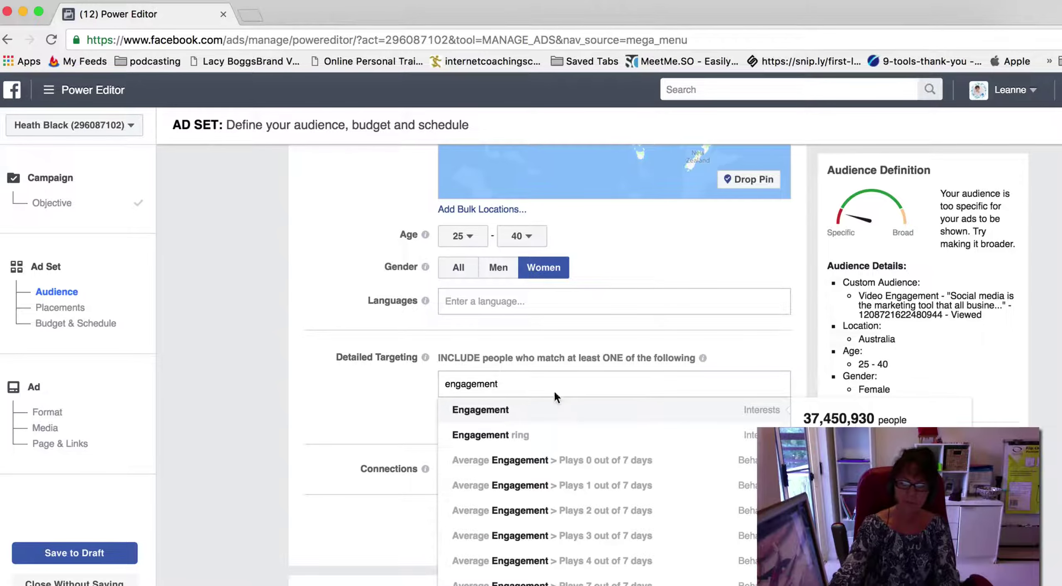
left_click(503, 413)
scroll(349, 417, "down", 3)
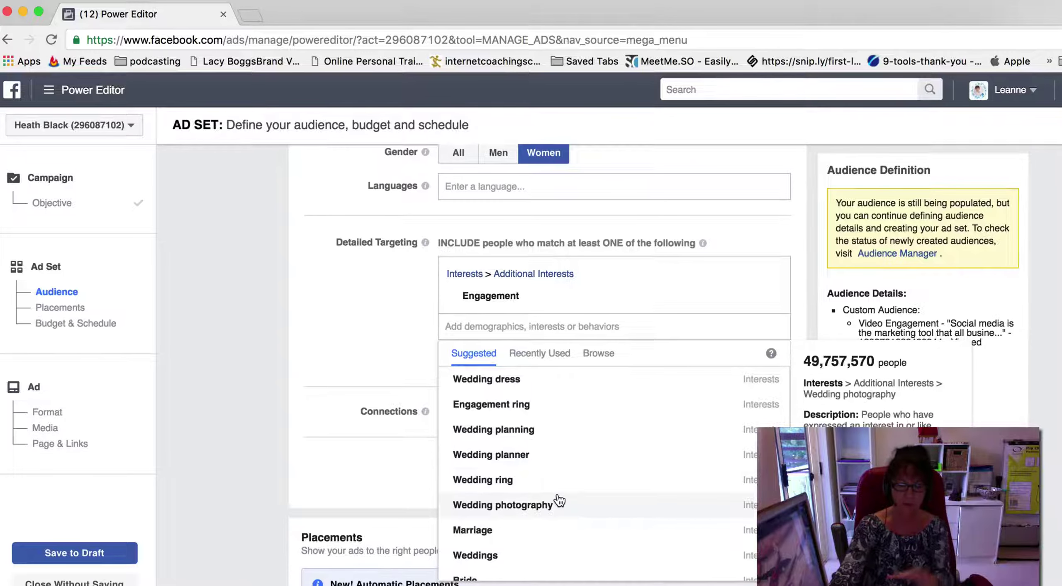
scroll(560, 431, "down", 3)
scroll(561, 427, "down", 1)
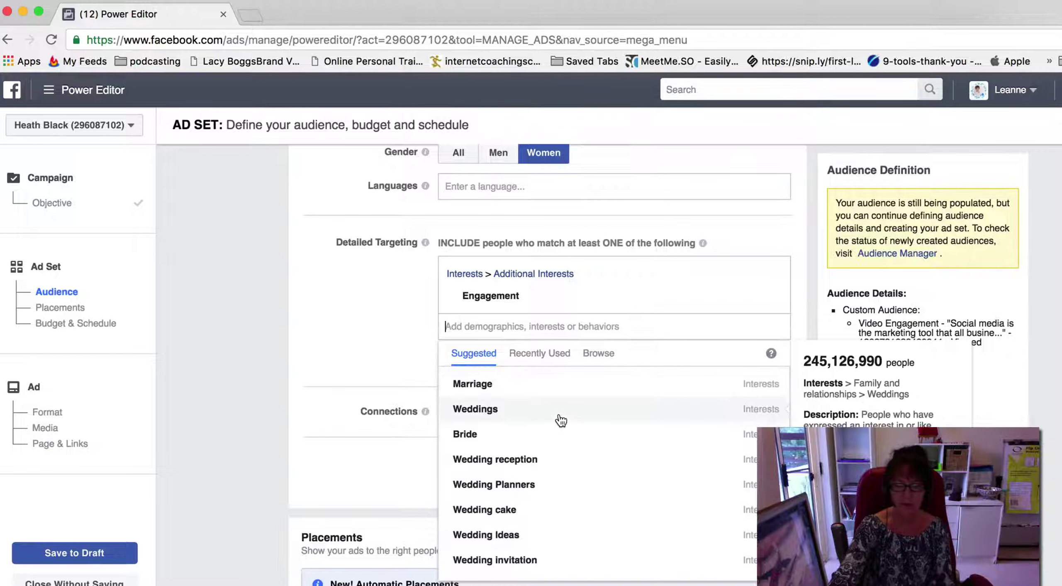
left_click(559, 417)
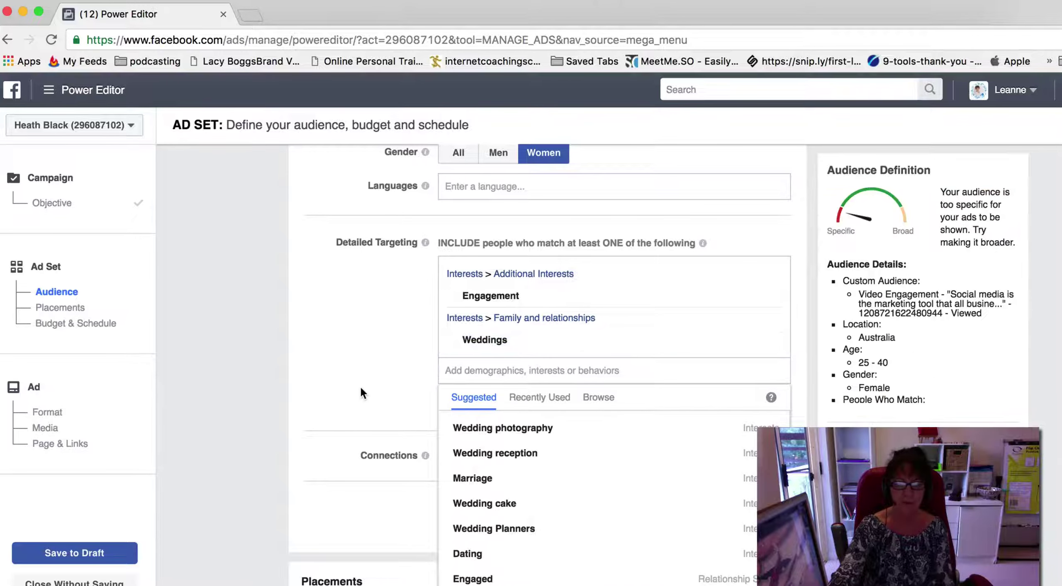
left_click(360, 384)
- Examine the connection types offered for the audience, including the options for apps and events
left_click(531, 457)
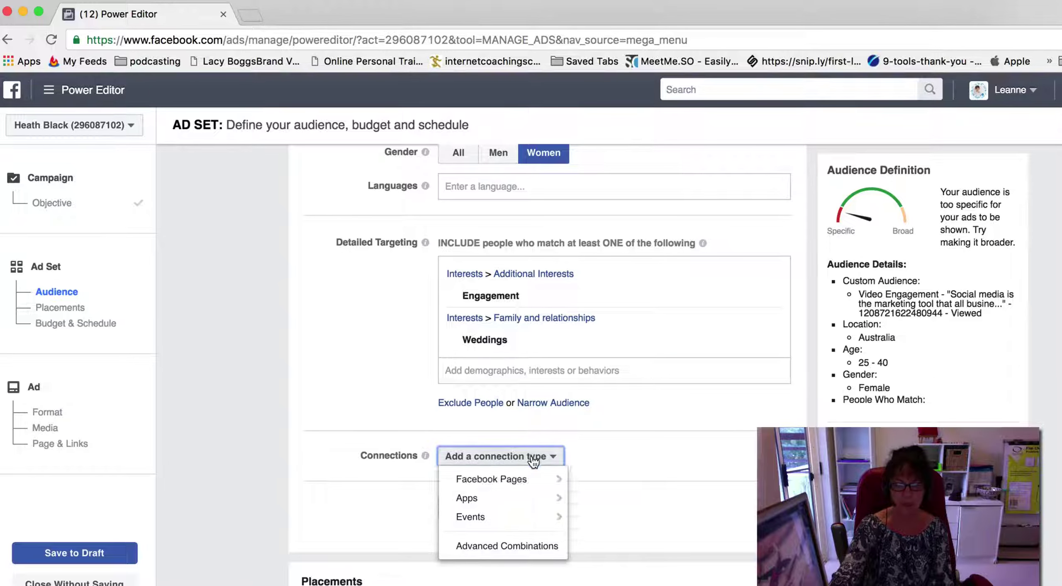
mouse_move(538, 487)
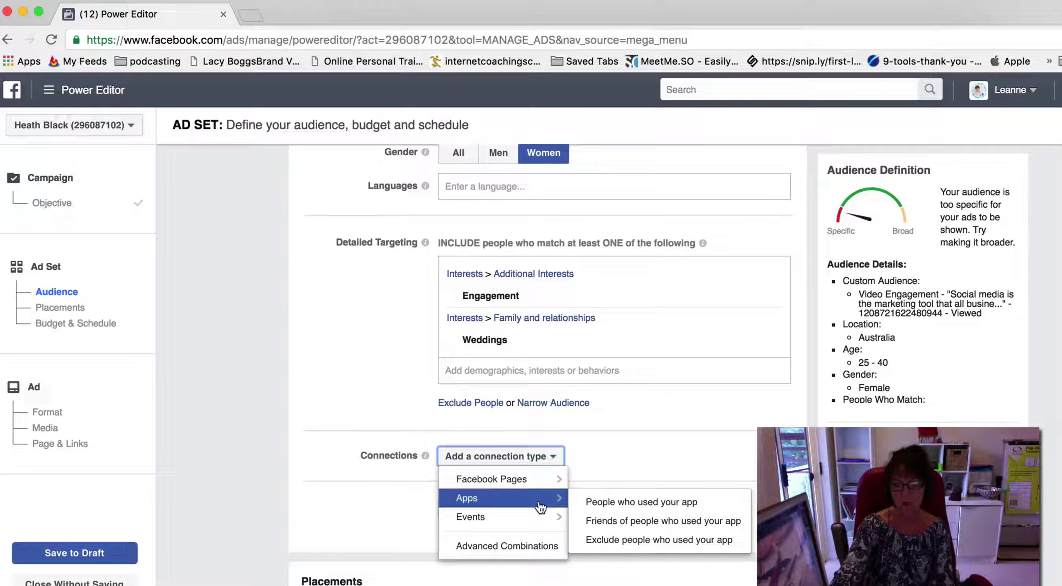
mouse_move(539, 516)
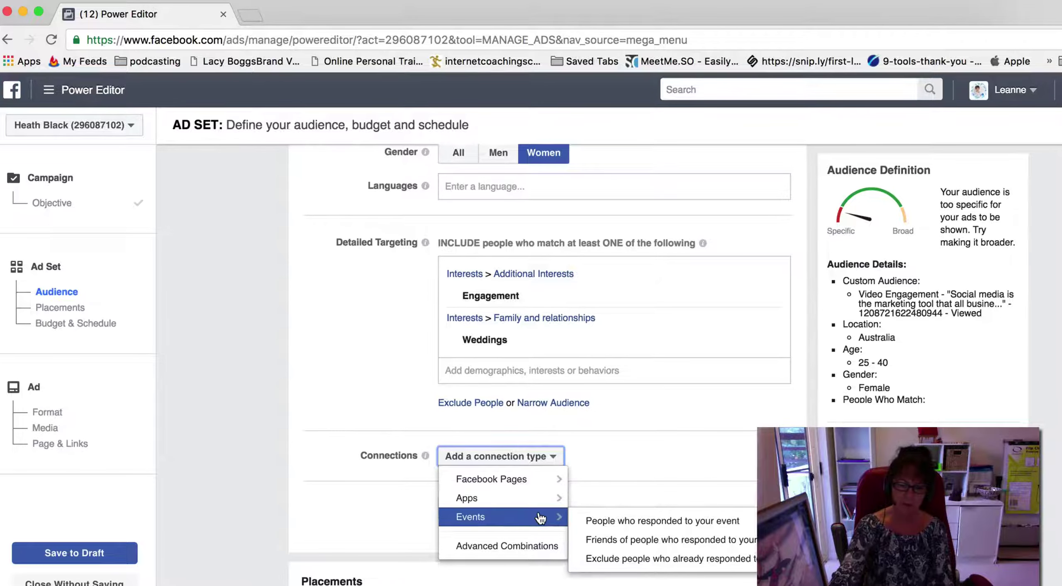
- Save the defined audience under its suggested name
scroll(519, 506, "down", 3)
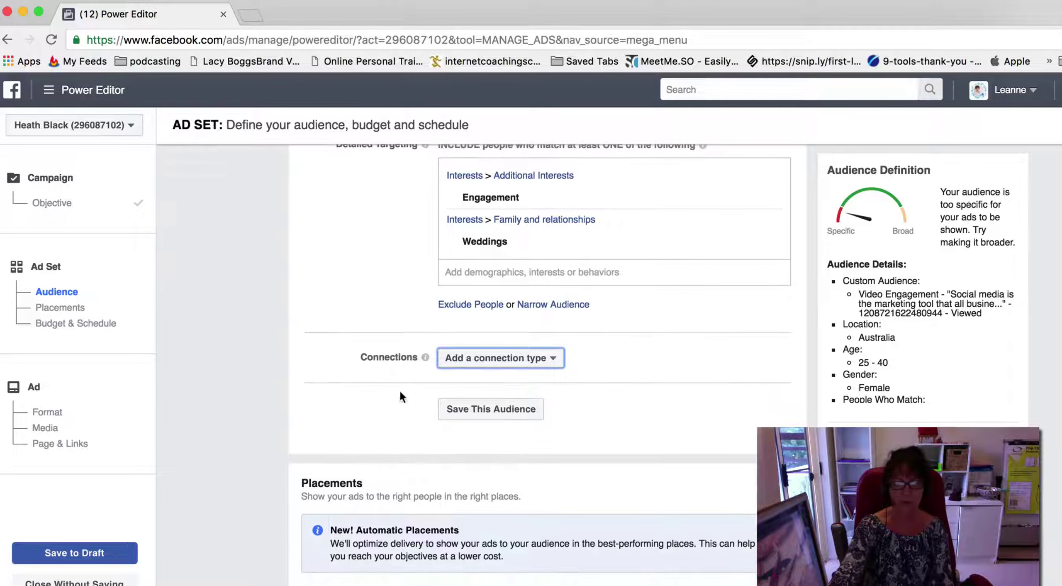
left_click(458, 408)
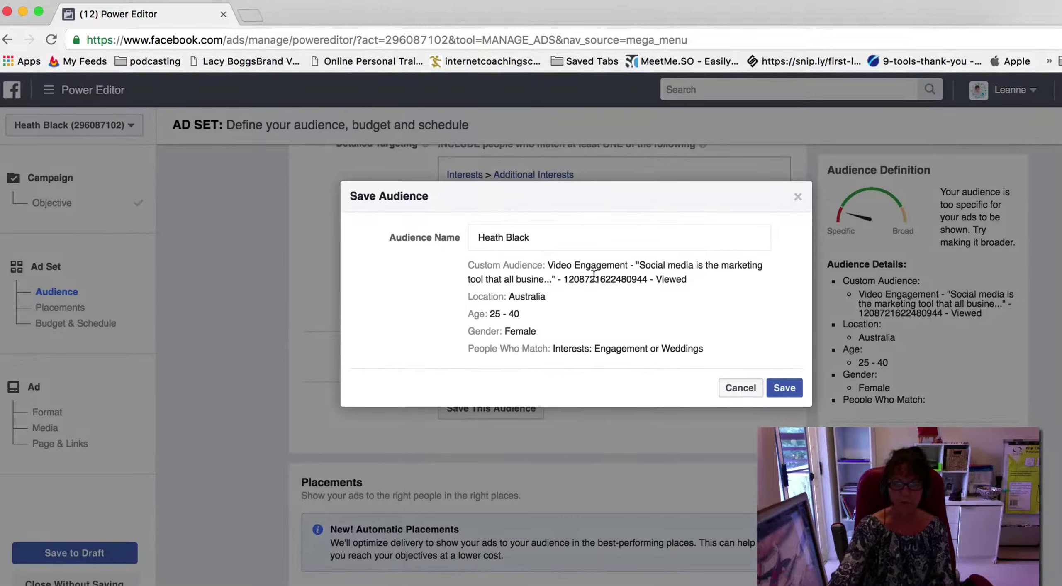
left_click(784, 387)
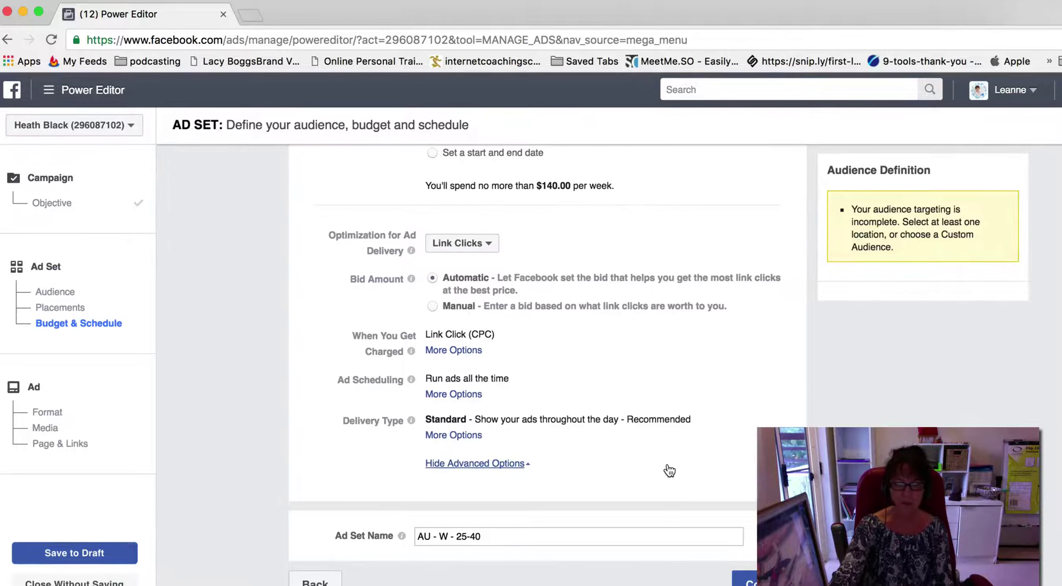
- Name the ad set "Testing workshop" and continue to the ad creation stage
scroll(594, 477, "up", 6)
scroll(586, 477, "down", 6)
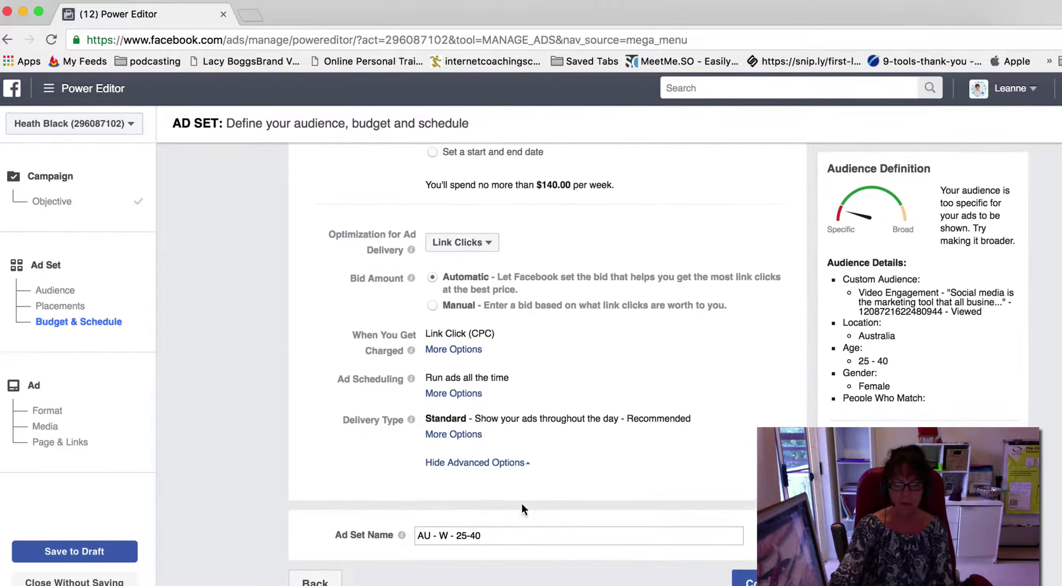
left_click(525, 537)
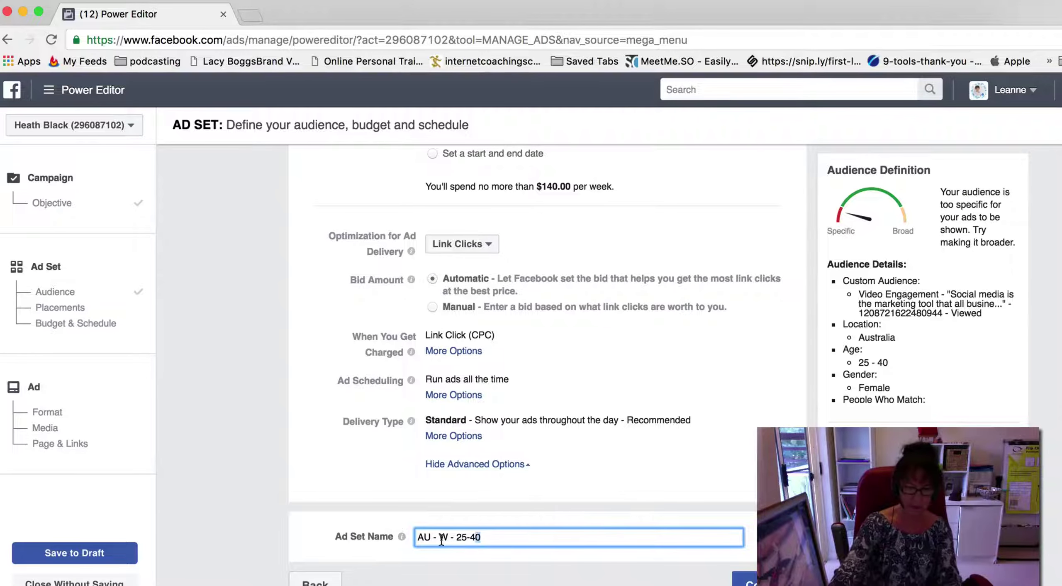
left_click_drag(441, 539, 411, 528)
type("T")
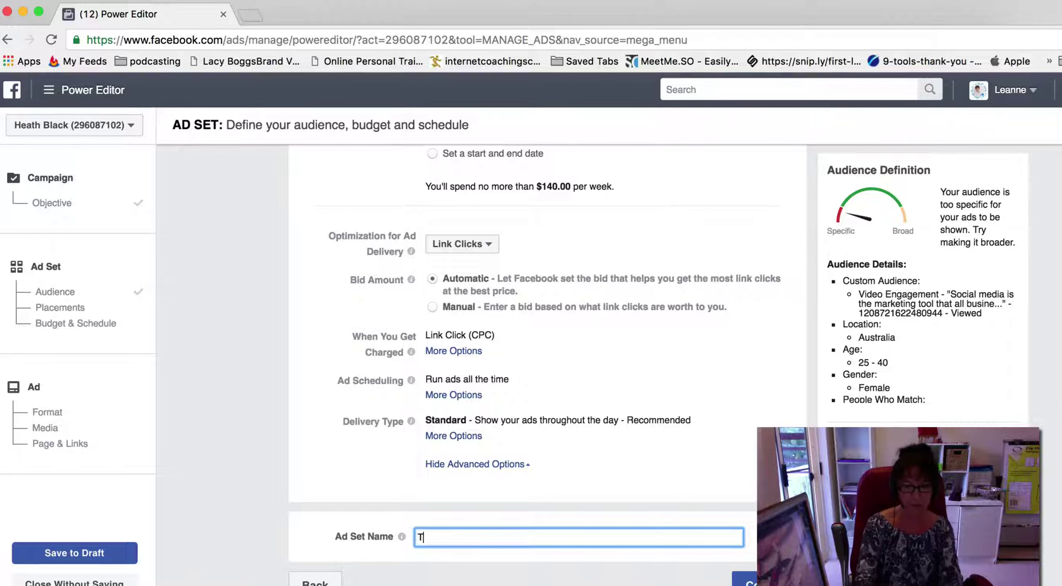
type("esting workshop")
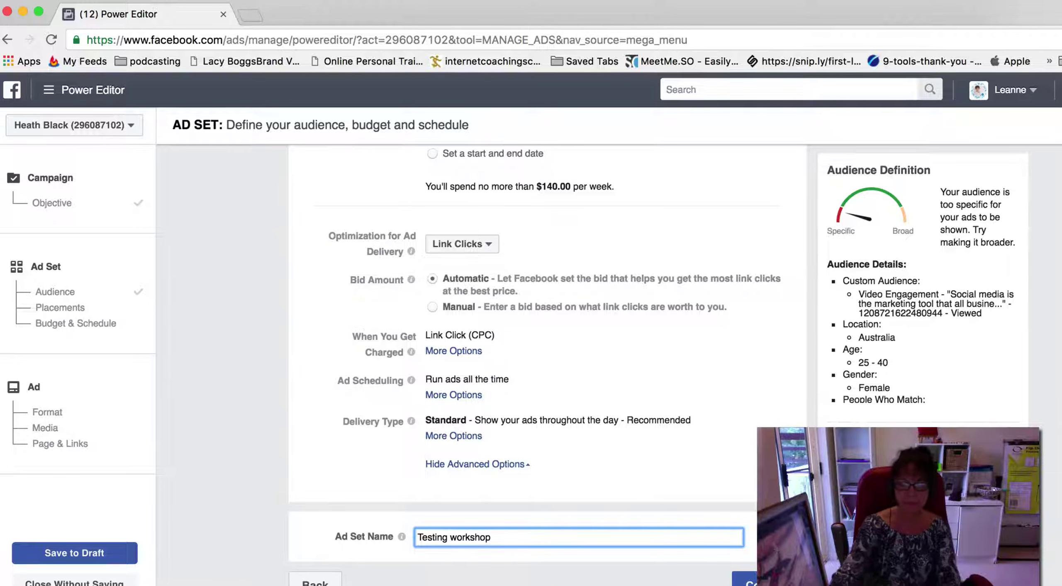
left_click(744, 580)
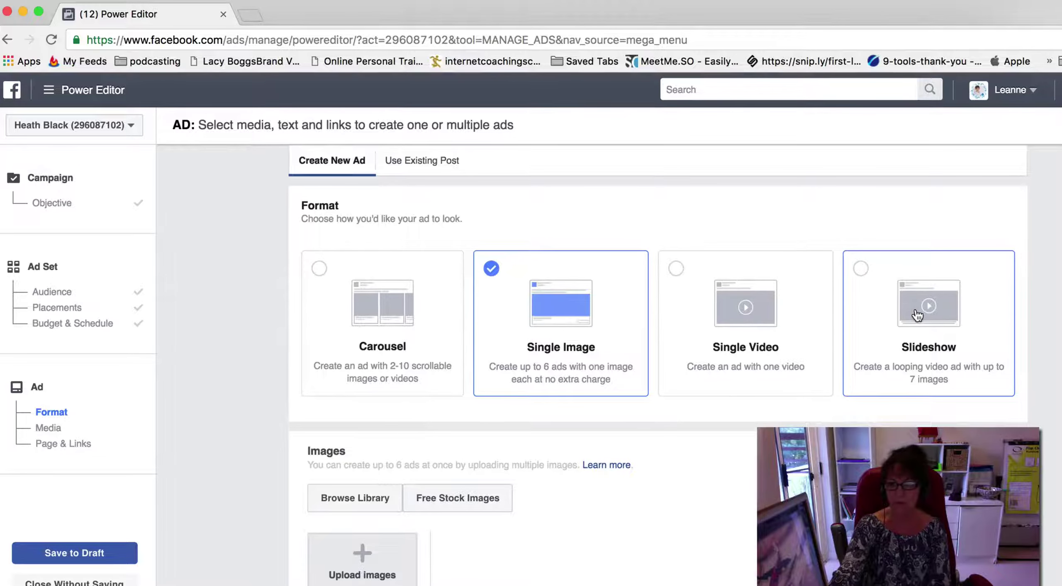
scroll(871, 298, "down", 2)
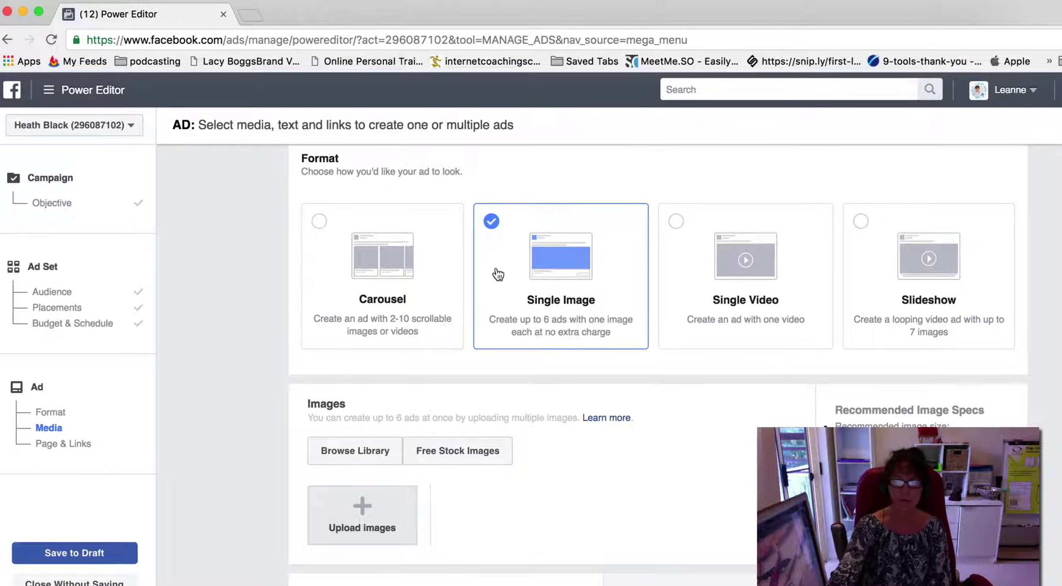
scroll(496, 273, "down", 4)
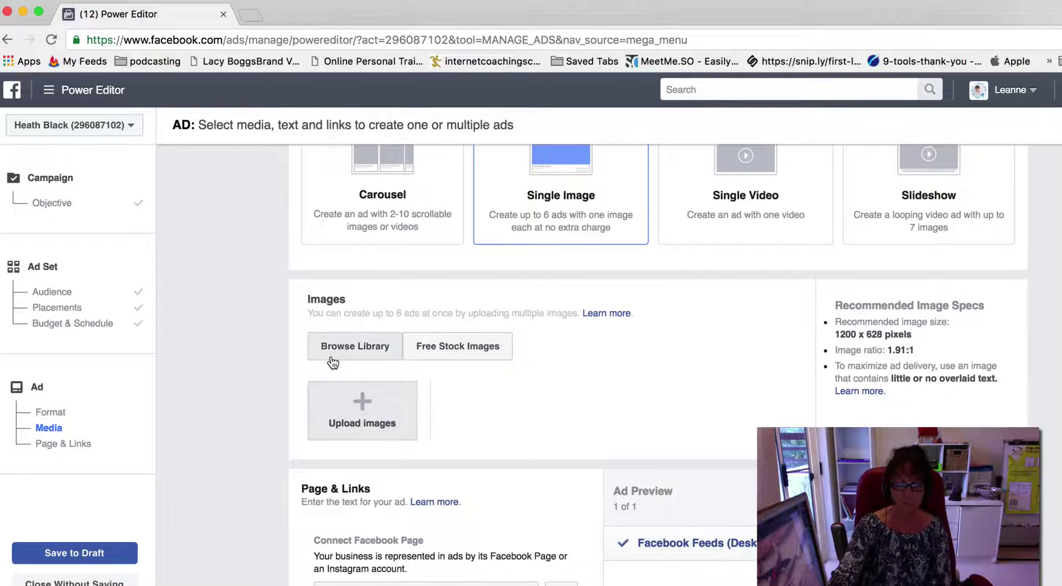
left_click(466, 347)
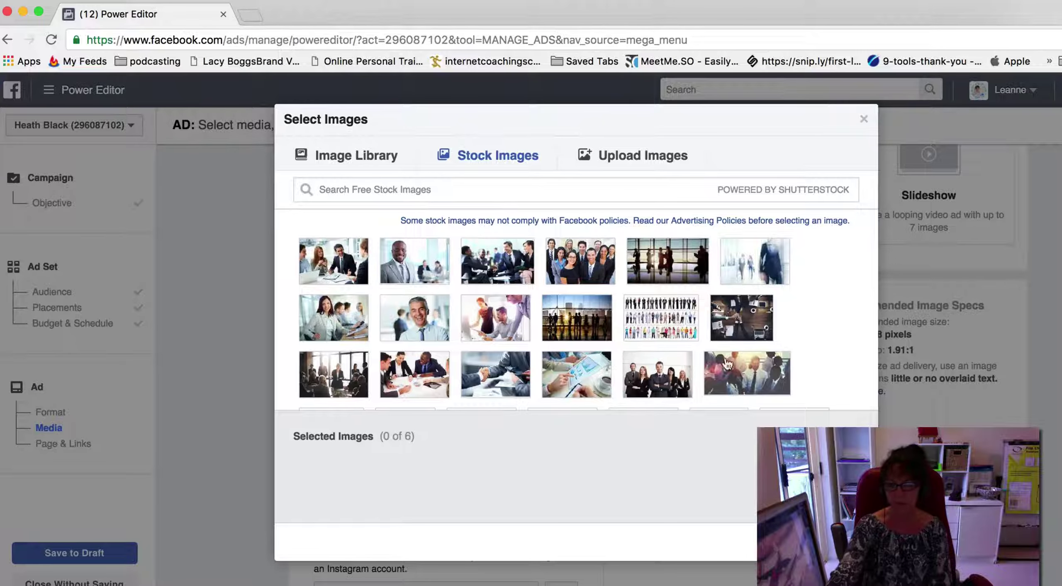
double_click(686, 265)
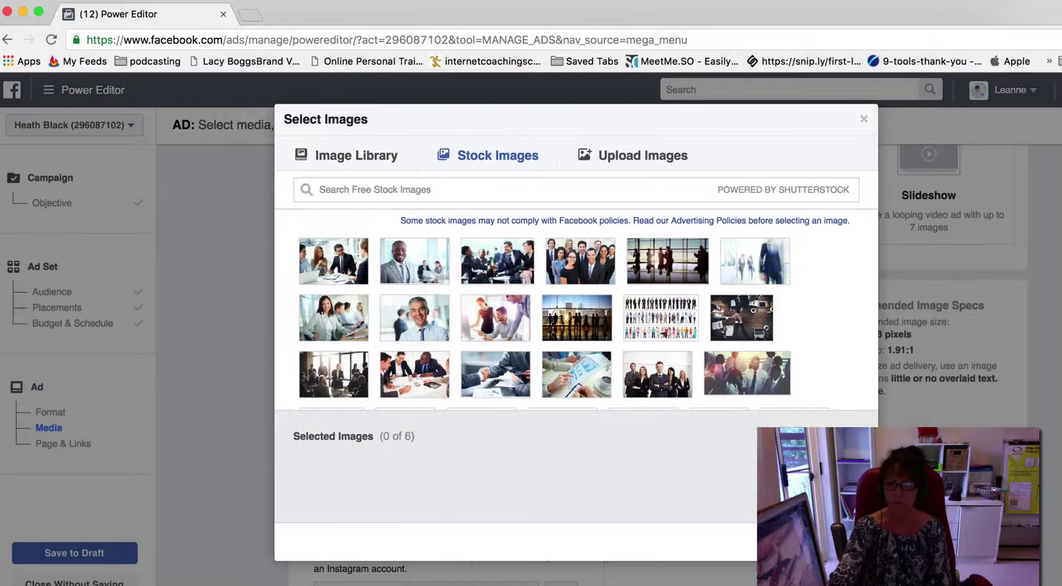
key("Escape")
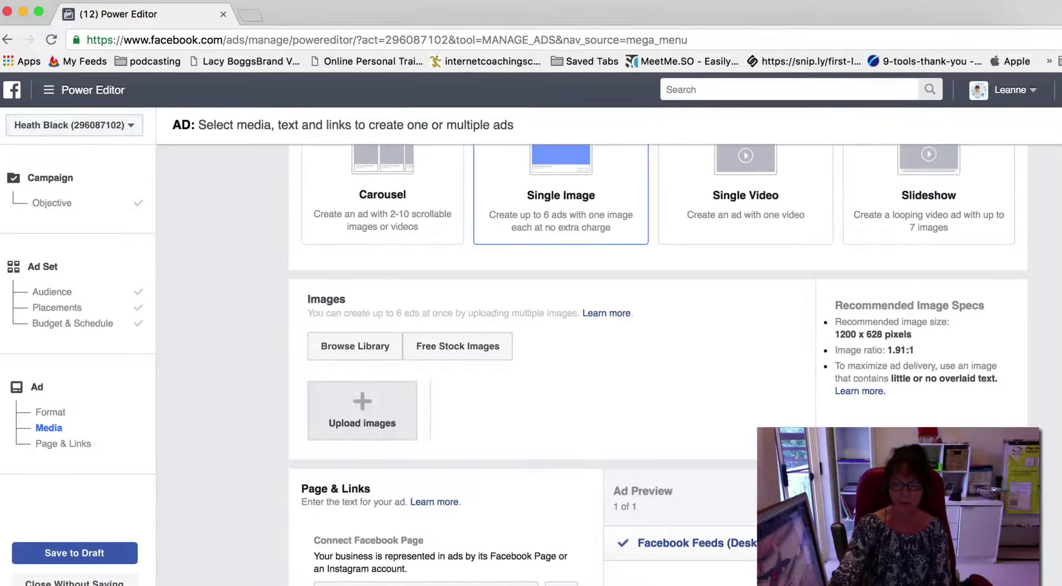
- Add the free stock image of silhouetted business people standing before large windows as the ad's image
scroll(658, 363, "down", 5)
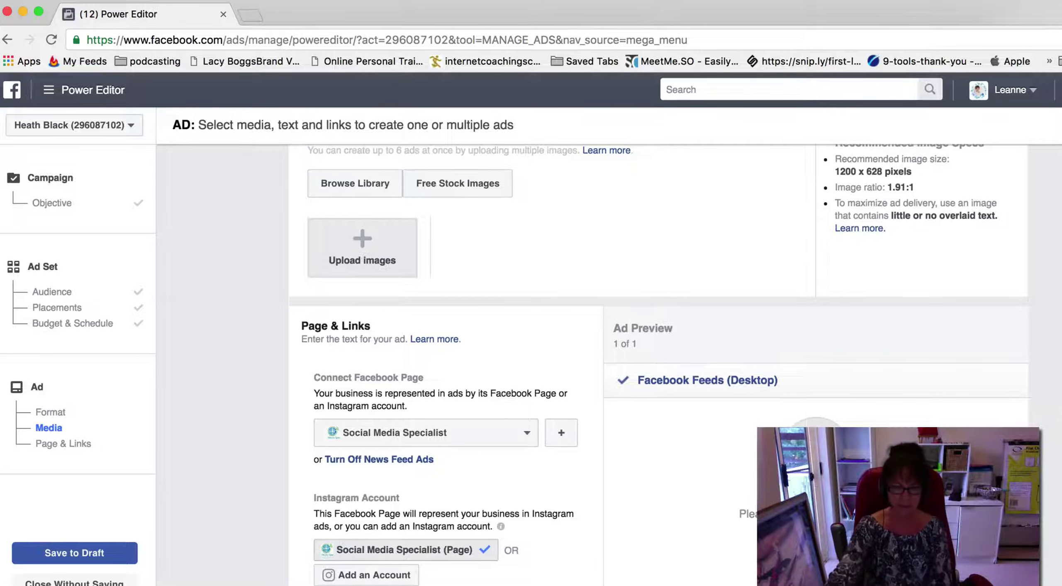
scroll(539, 369, "up", 2)
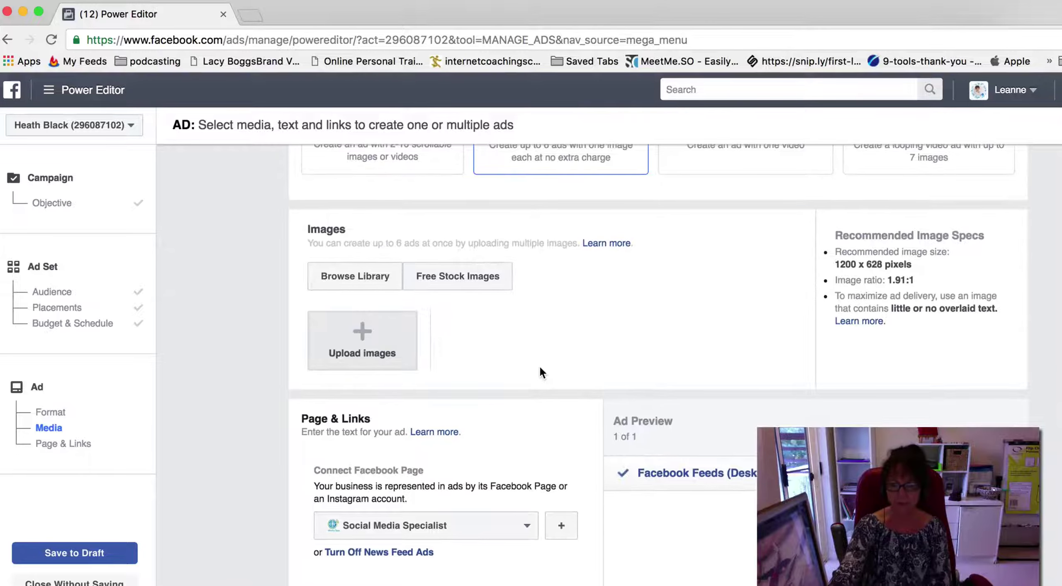
left_click(473, 286)
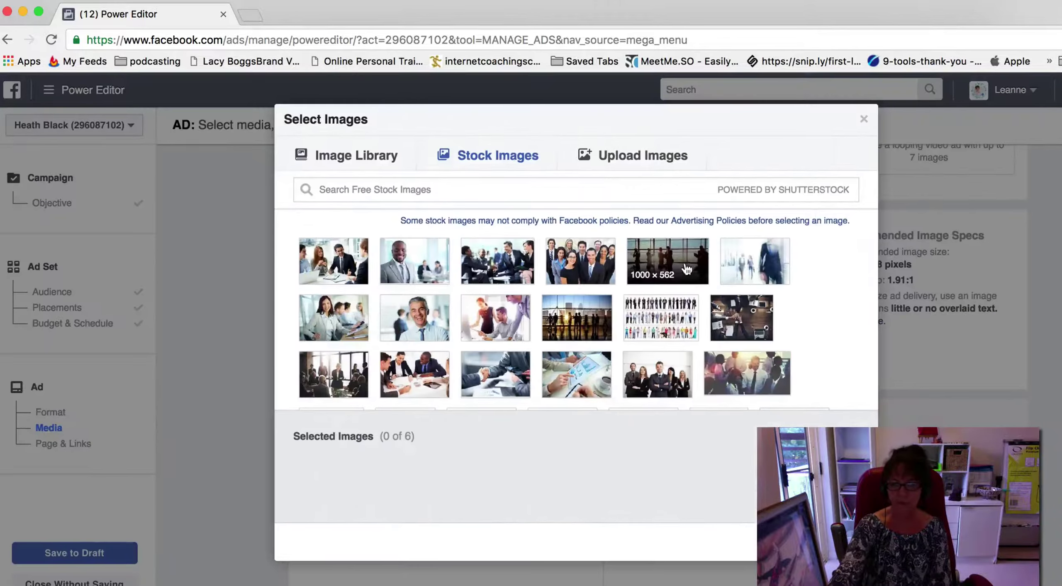
left_click(684, 270)
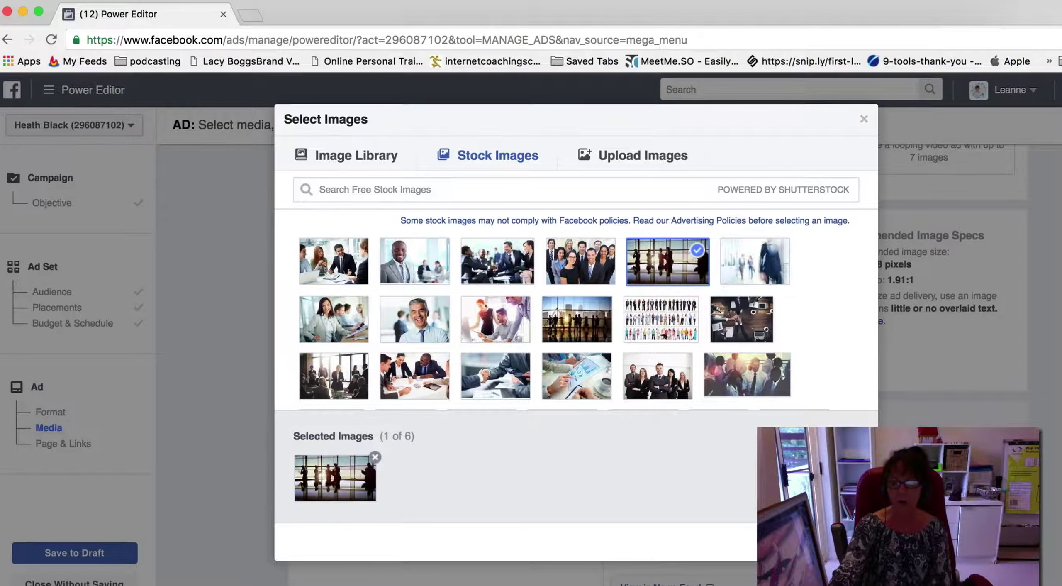
left_click(845, 541)
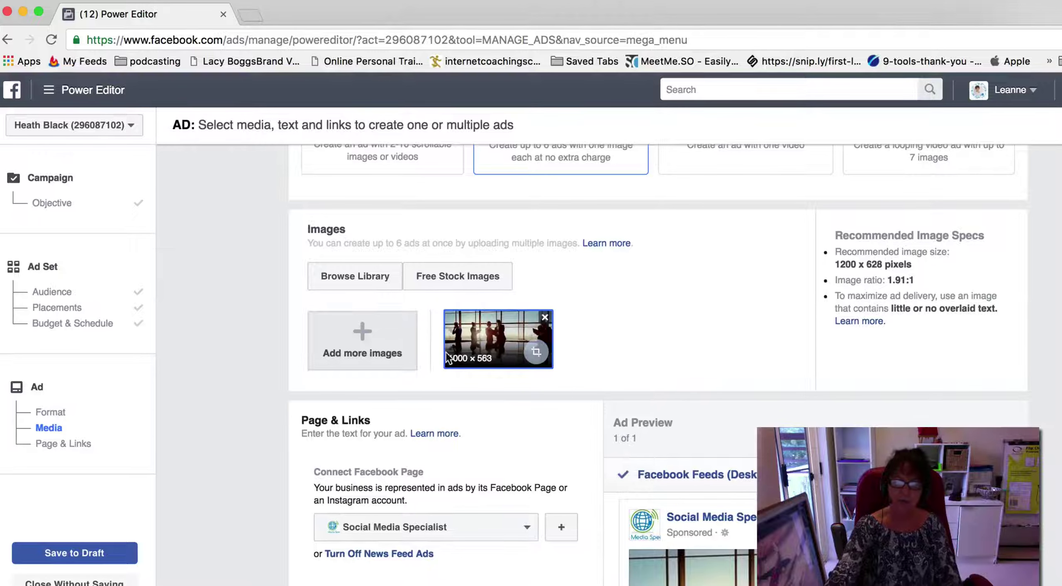
- Examine the list of Facebook Pages that can be connected to the ad and the Instagram account setting
scroll(516, 369, "down", 5)
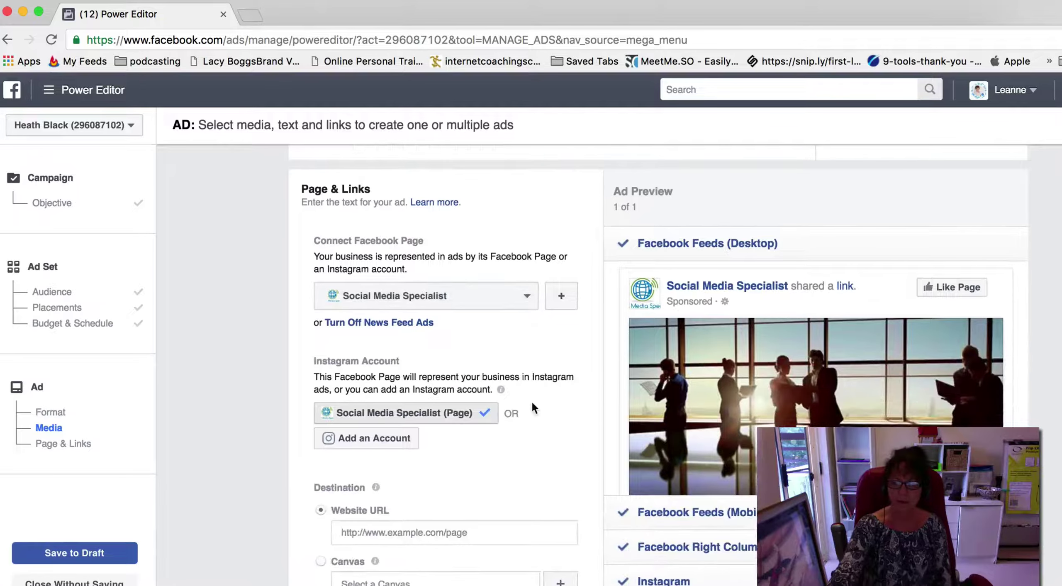
left_click(532, 299)
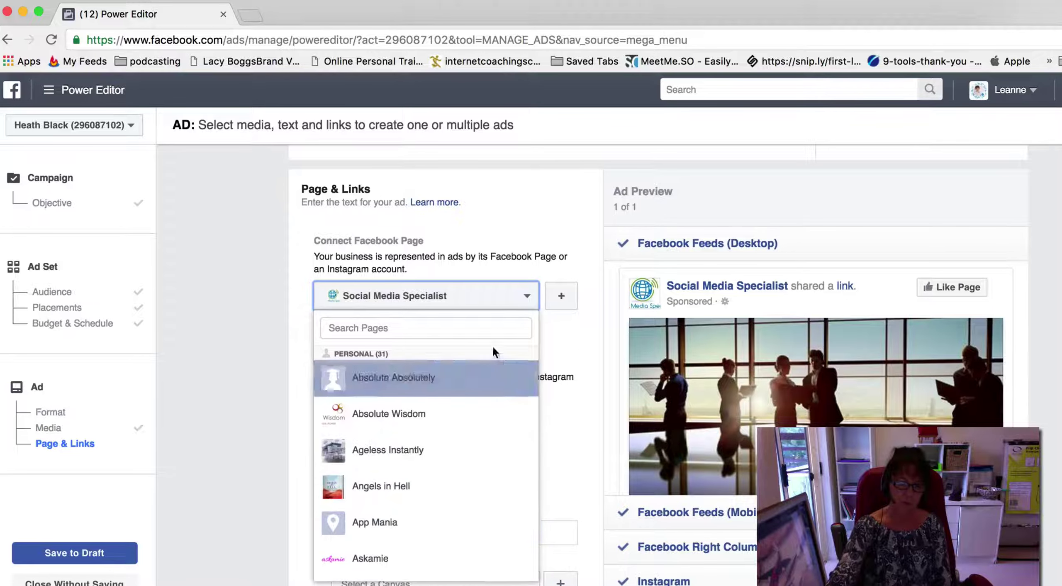
left_click(519, 229)
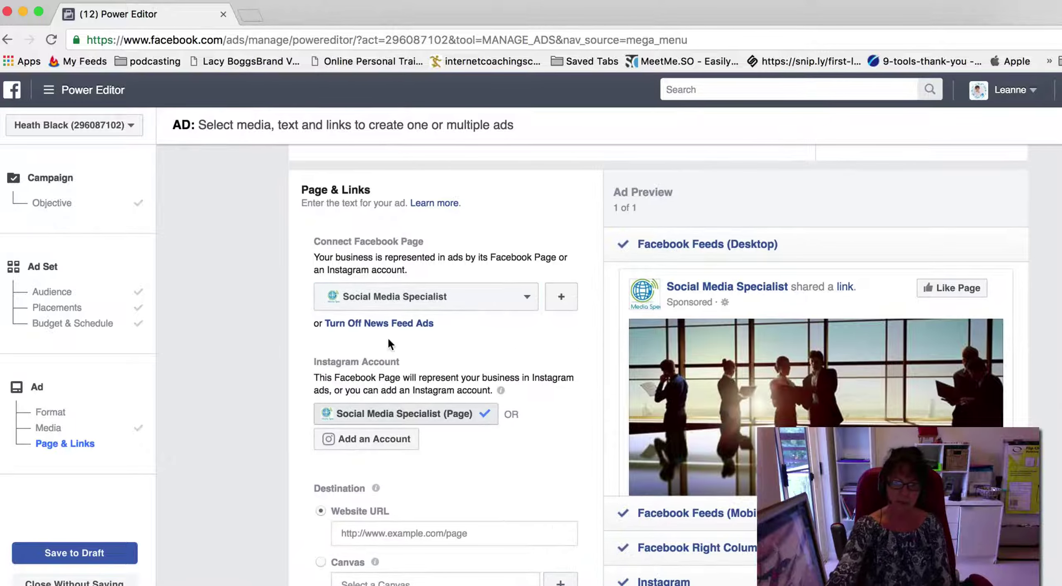
scroll(490, 421, "down", 3)
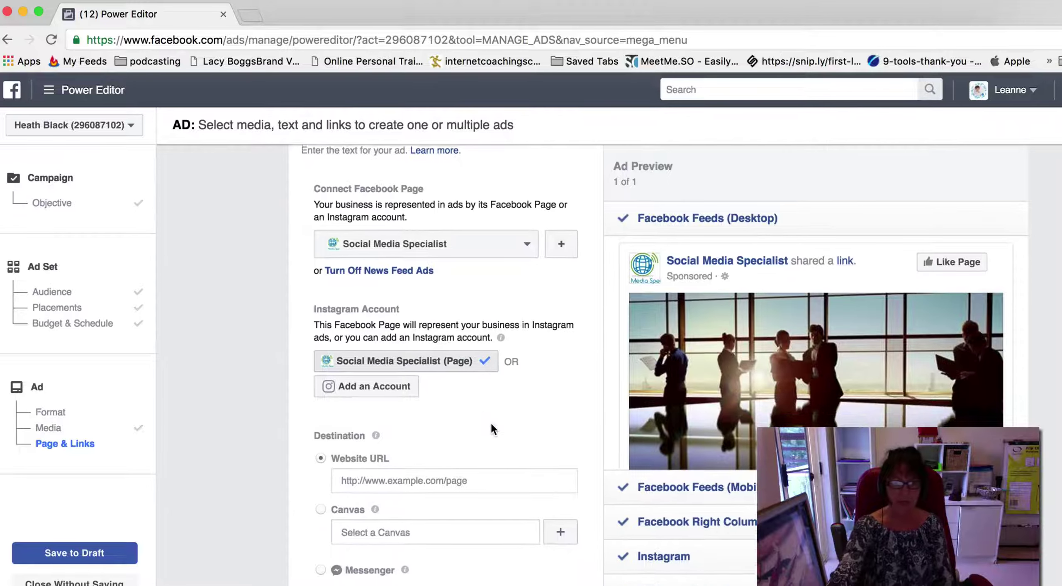
left_click_drag(306, 287, 431, 290)
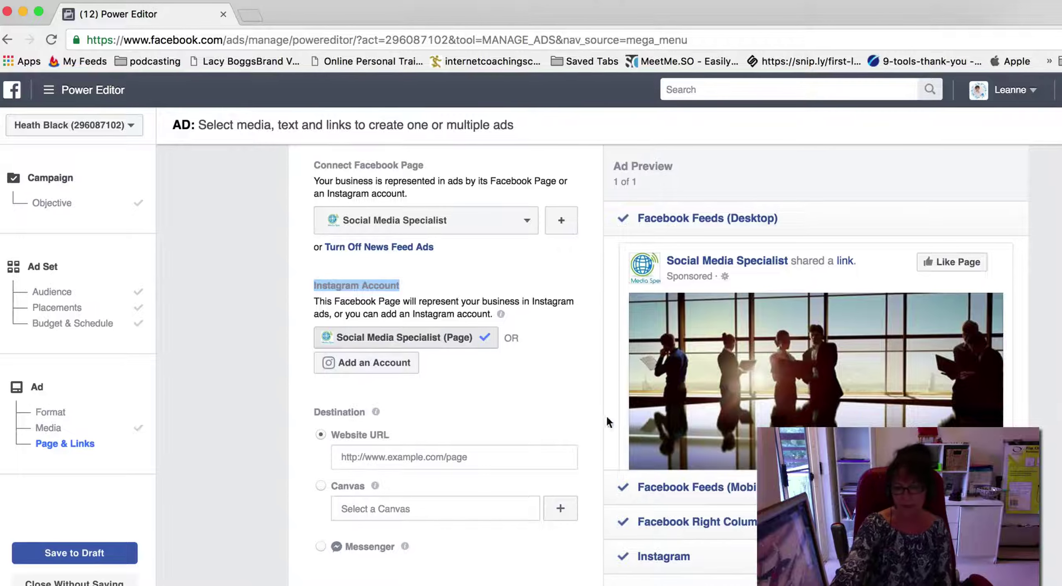
scroll(451, 410, "down", 2)
left_click(476, 376)
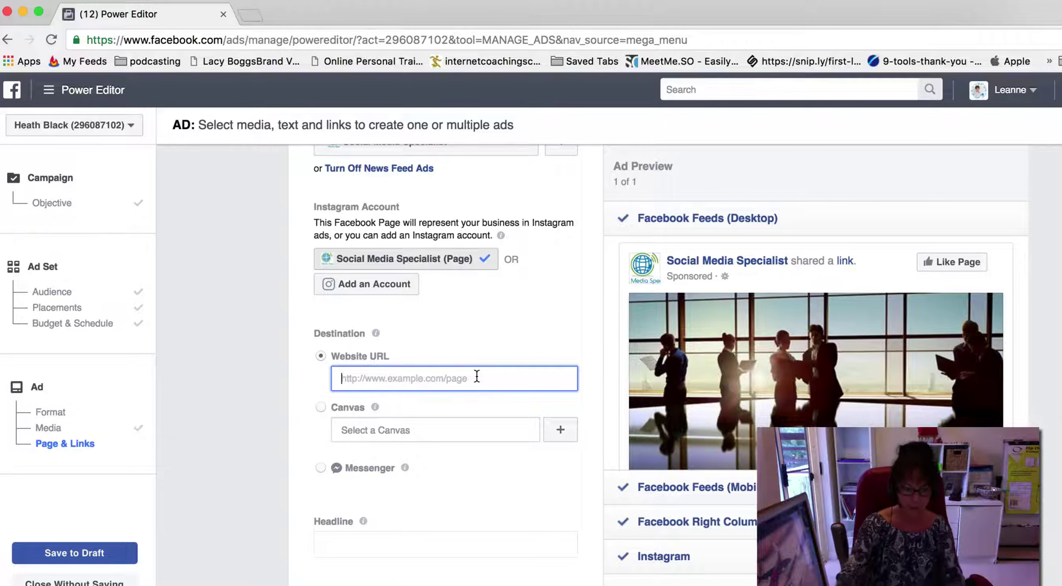
type("www.social")
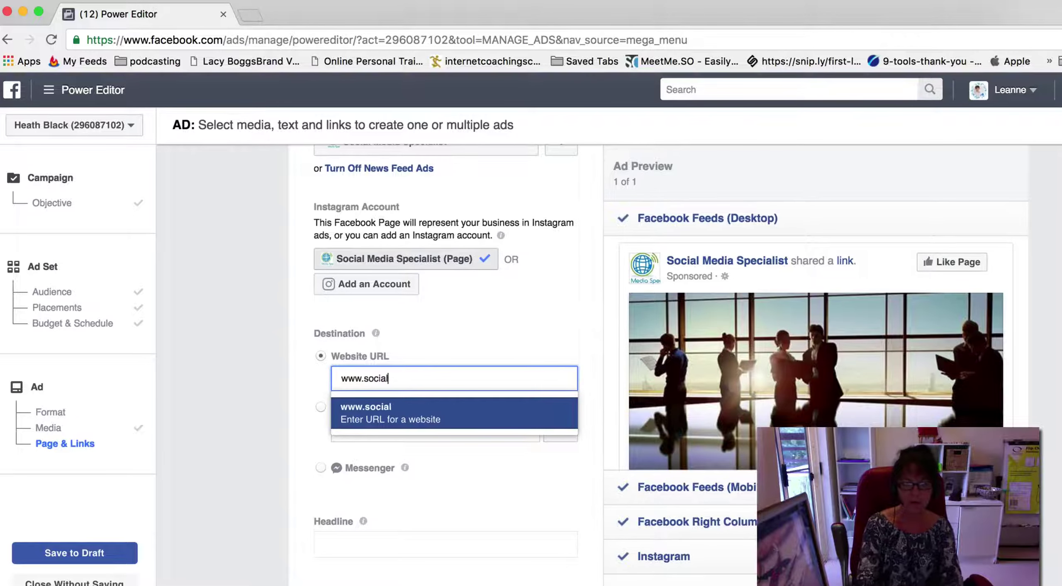
type("mediaspeciali")
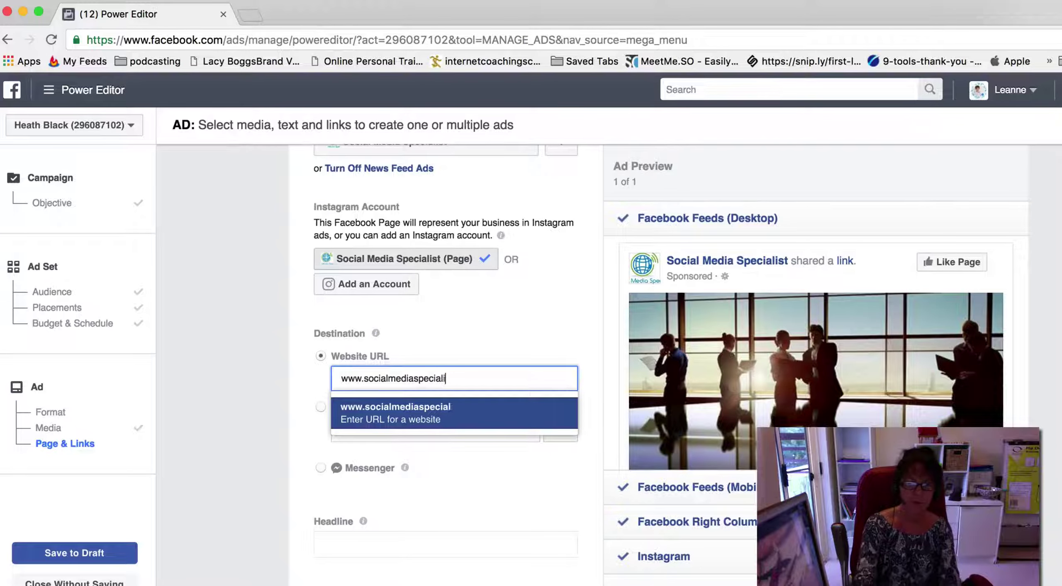
type("st.coma")
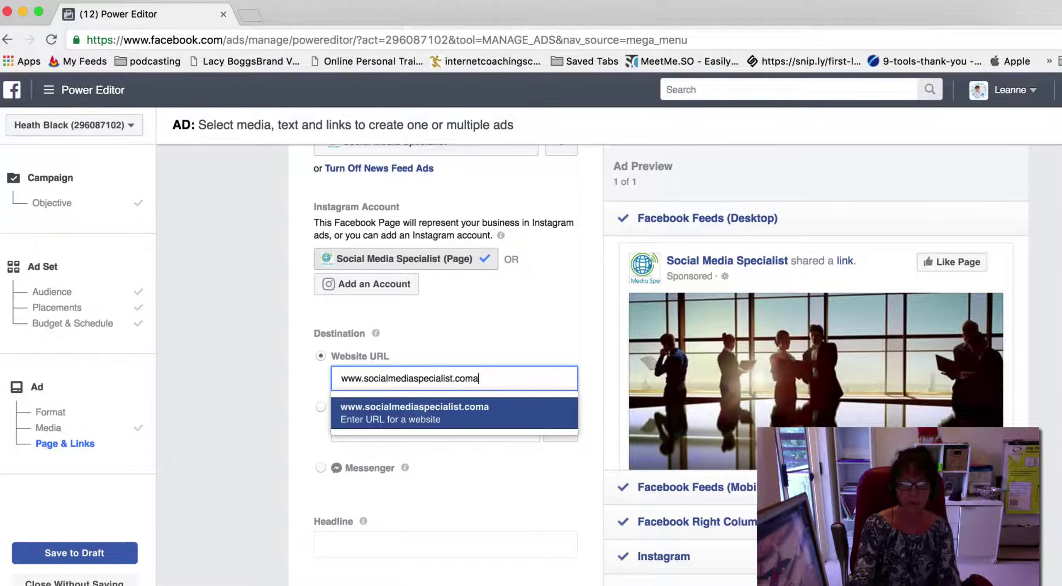
type(".u.au")
key("Return")
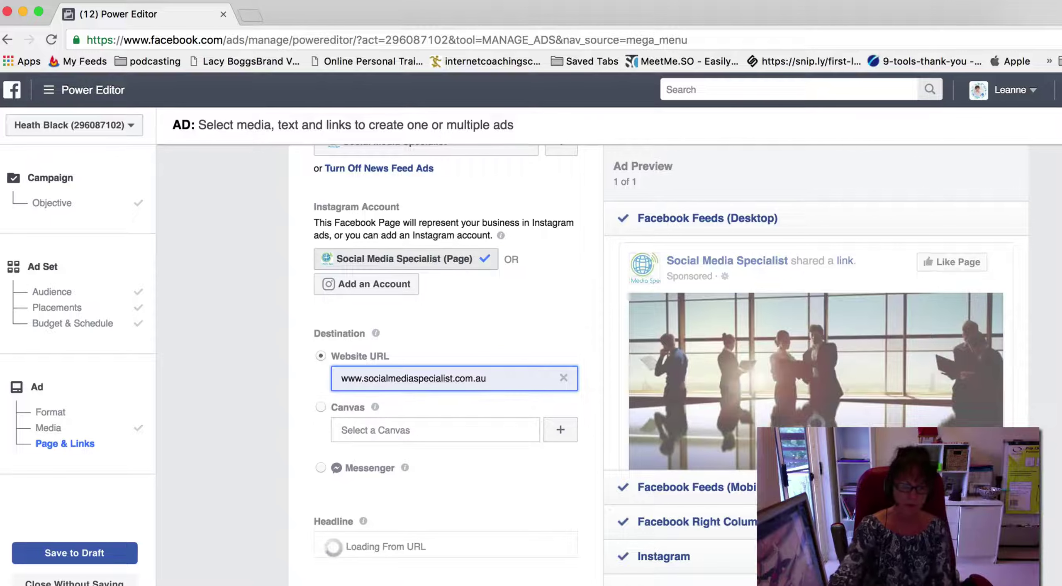
- Try Messenger as the ad's destination, decline removing placements, and switch back to a website URL destination
scroll(373, 426, "down", 3)
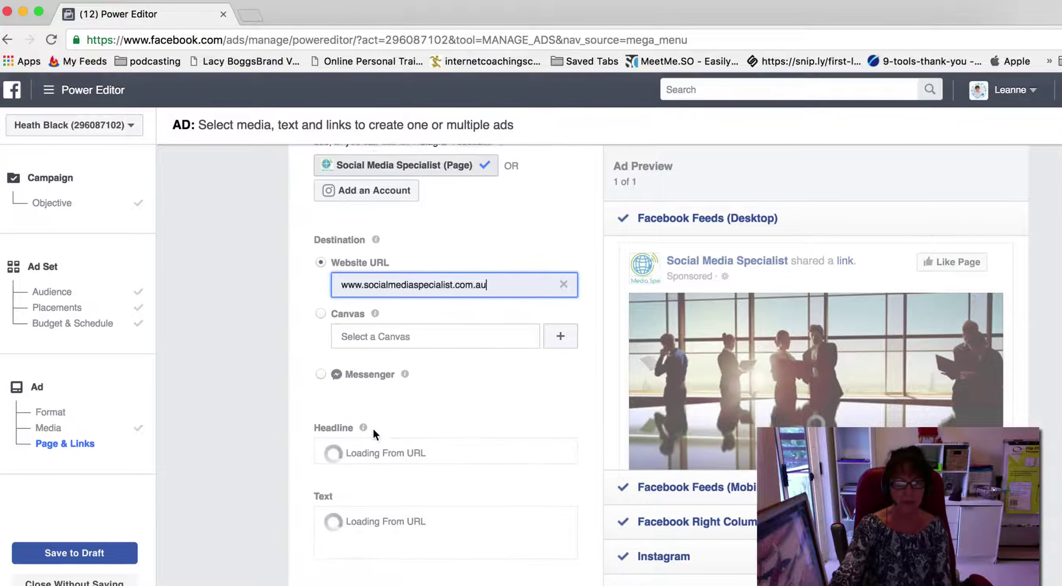
left_click(321, 367)
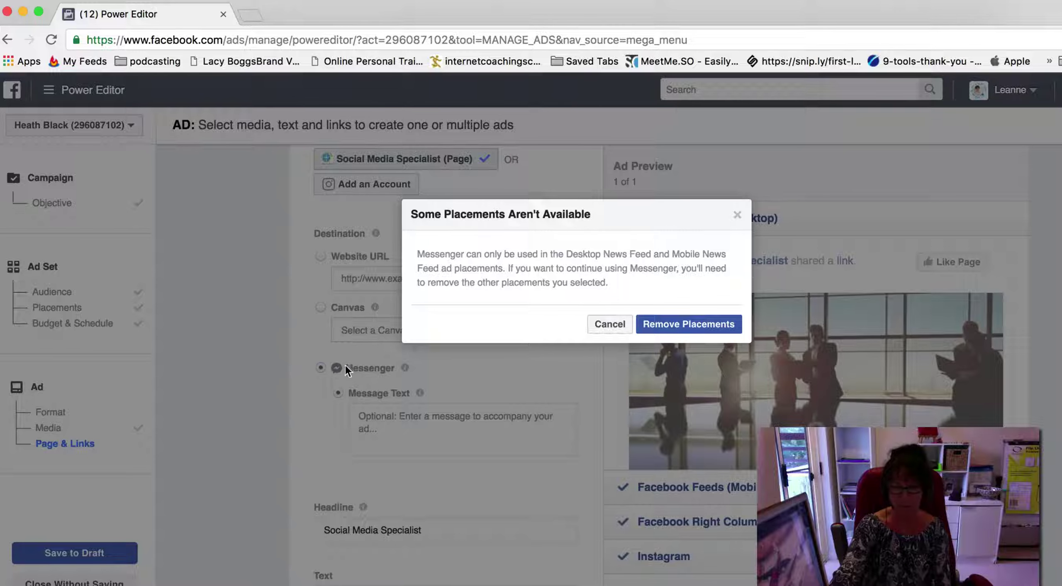
left_click(607, 324)
left_click(321, 307)
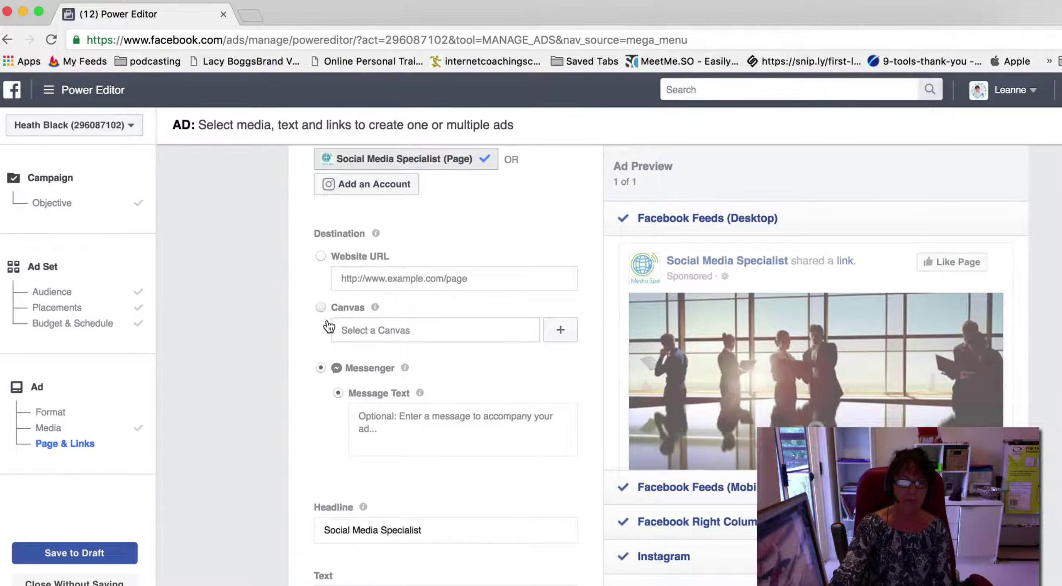
left_click(321, 237)
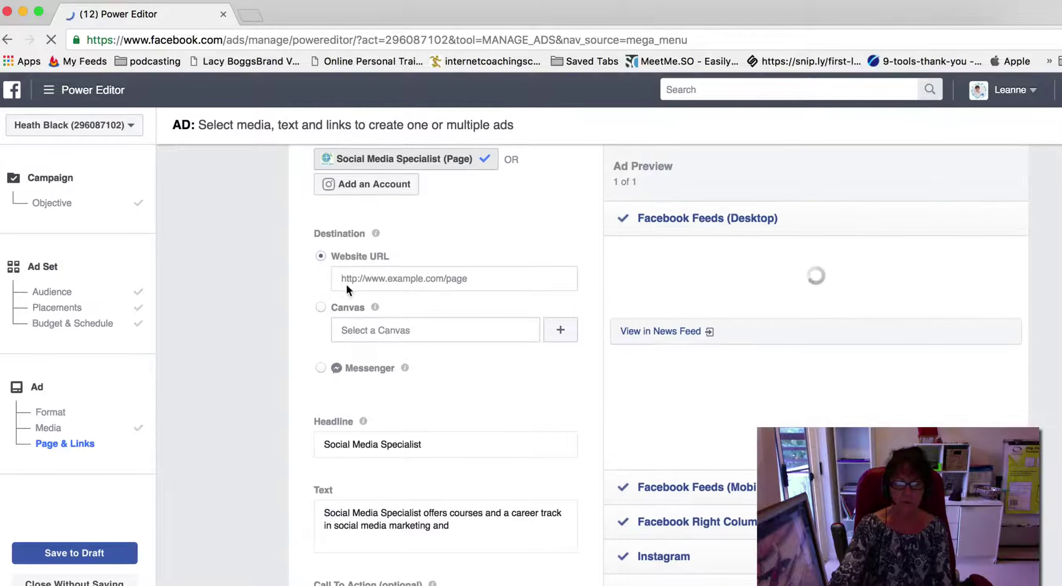
- Replace the ad's headline with "Study Now to become a social media specialist"
scroll(482, 414, "down", 2)
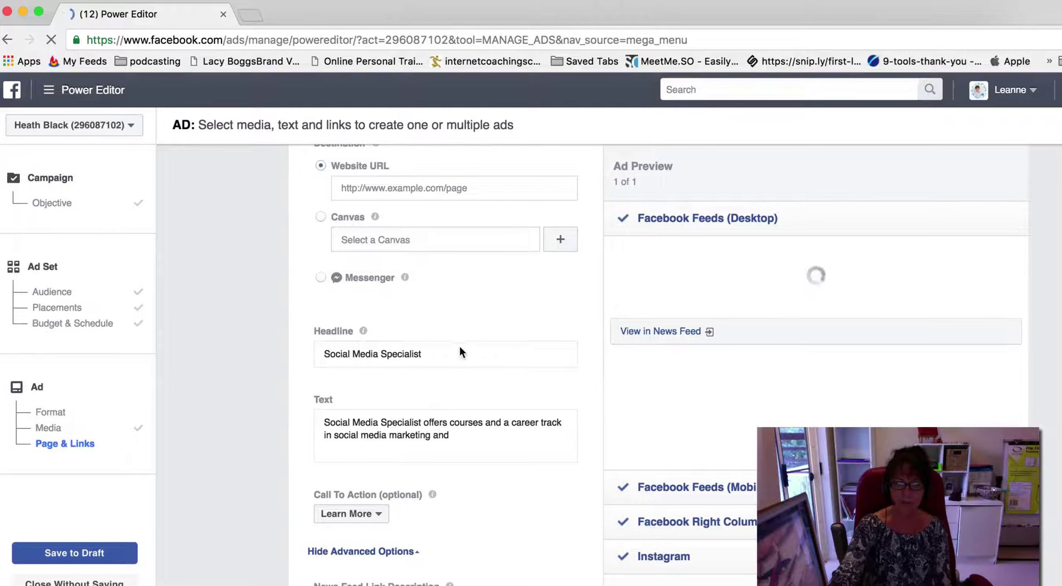
left_click_drag(459, 354, 296, 351)
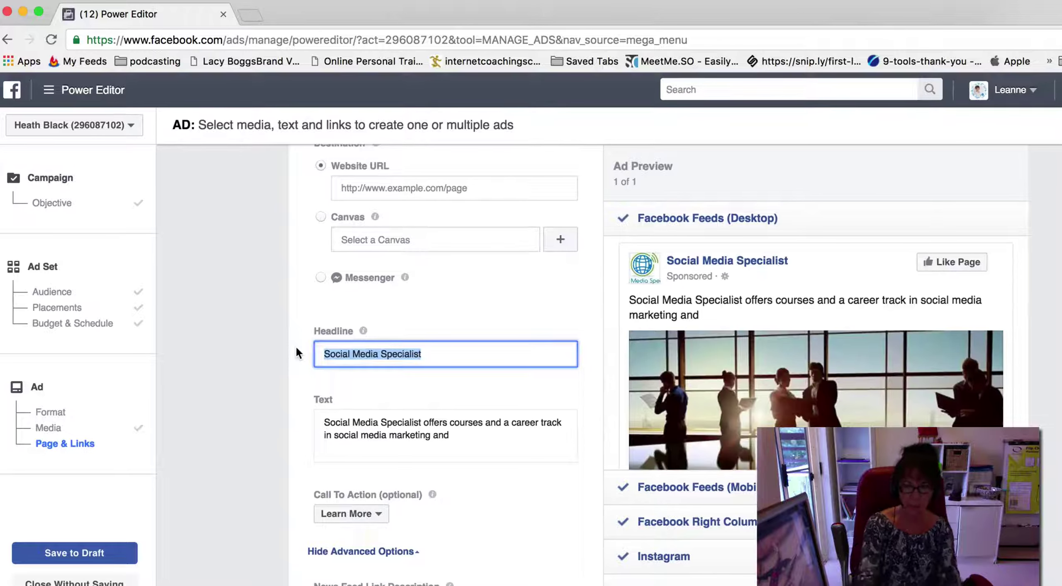
type("Study Now ")
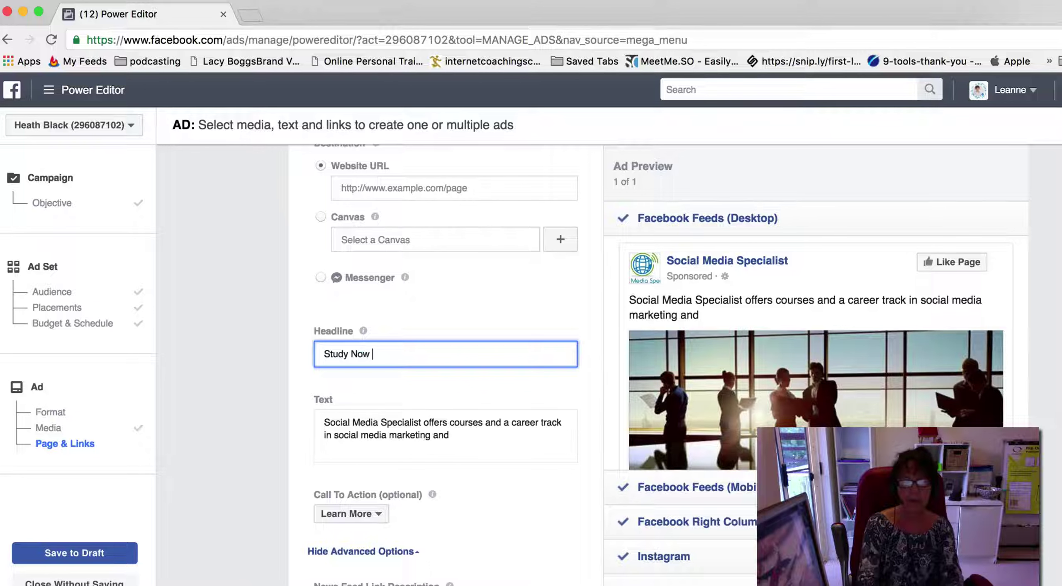
type("to become a")
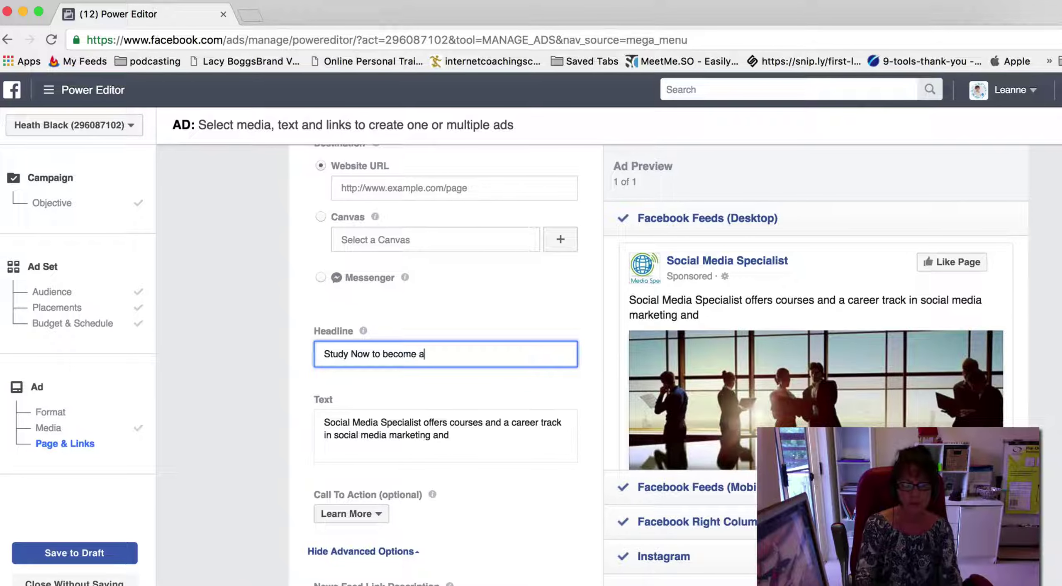
type(" social media specialist")
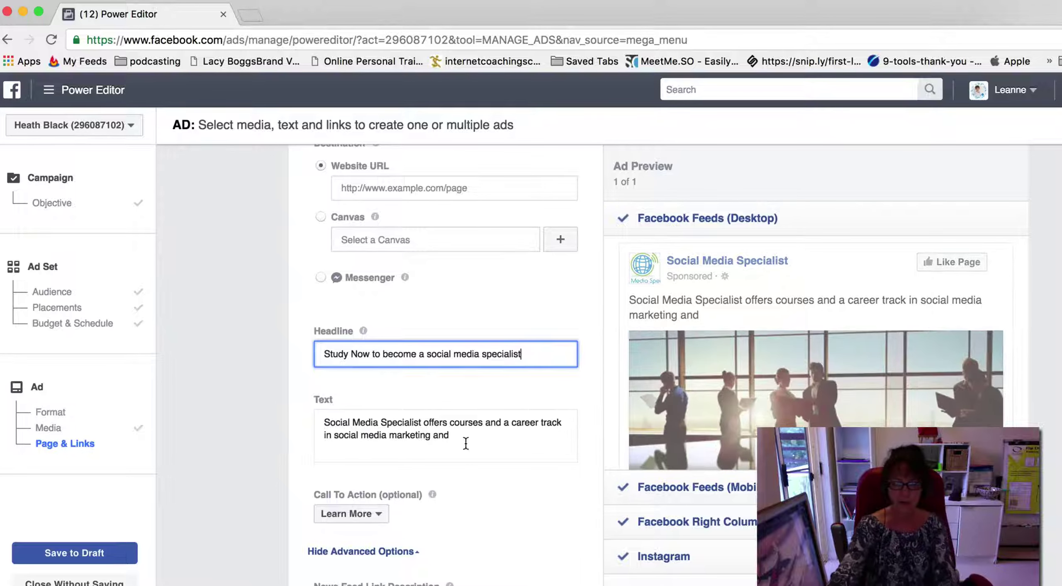
- Replace the ad's text with "Course starting now - Funded under the C3G Scheme, contribution fee $85"
left_click_drag(464, 441, 290, 408)
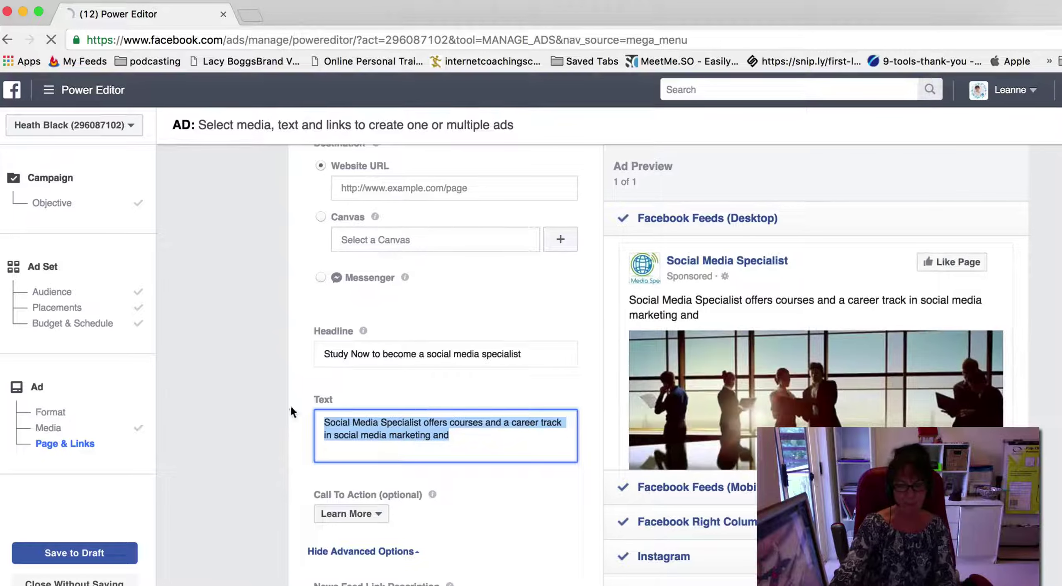
scroll(423, 439, "down", 4)
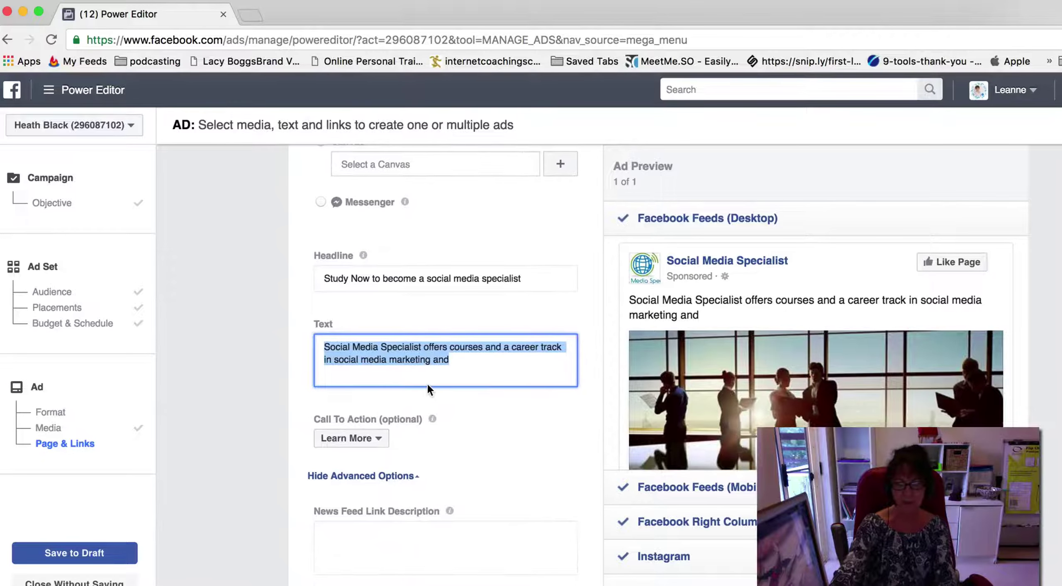
type("$8")
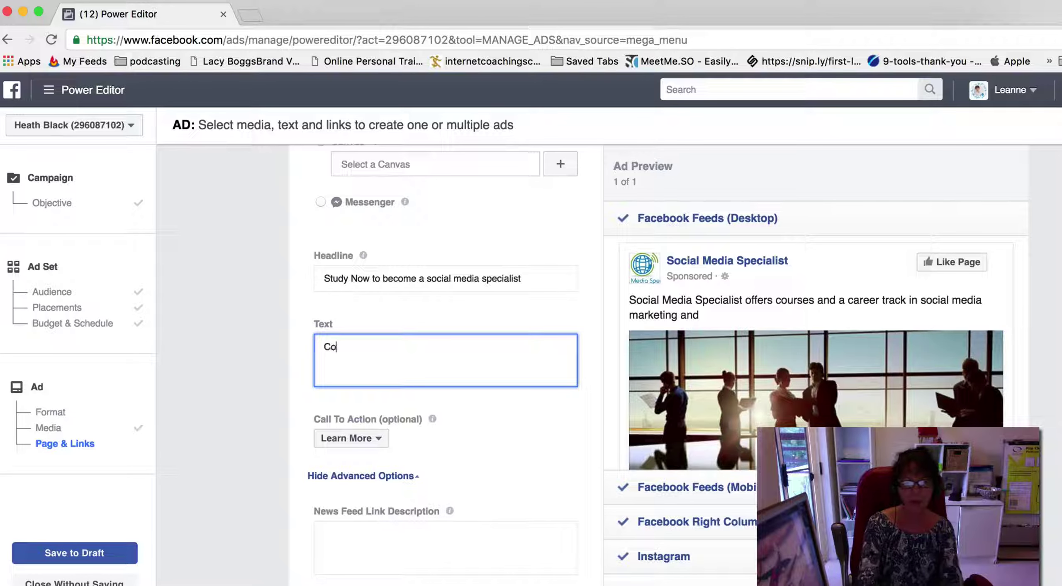
type("urse start")
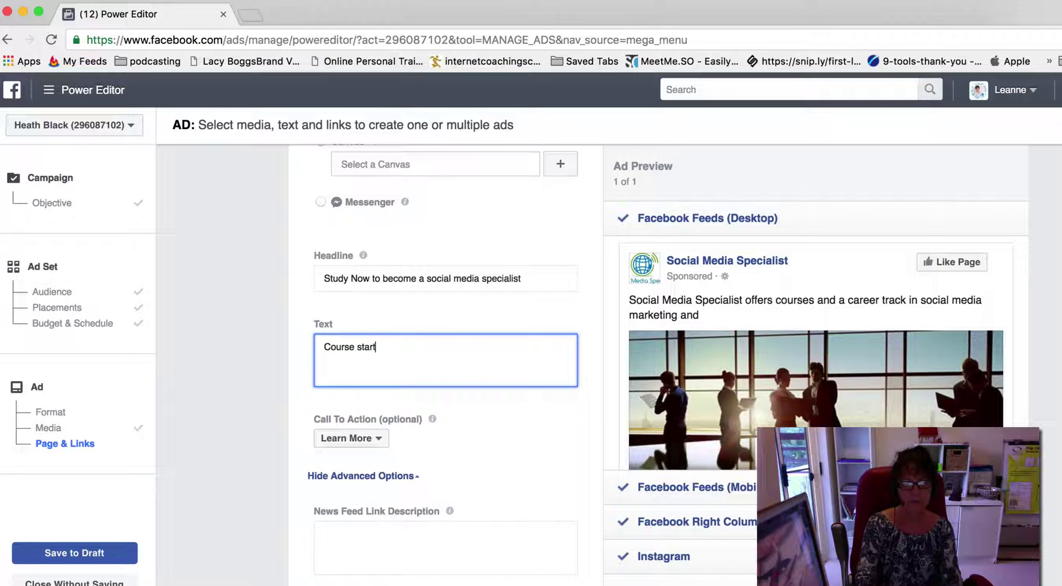
type("ing now -")
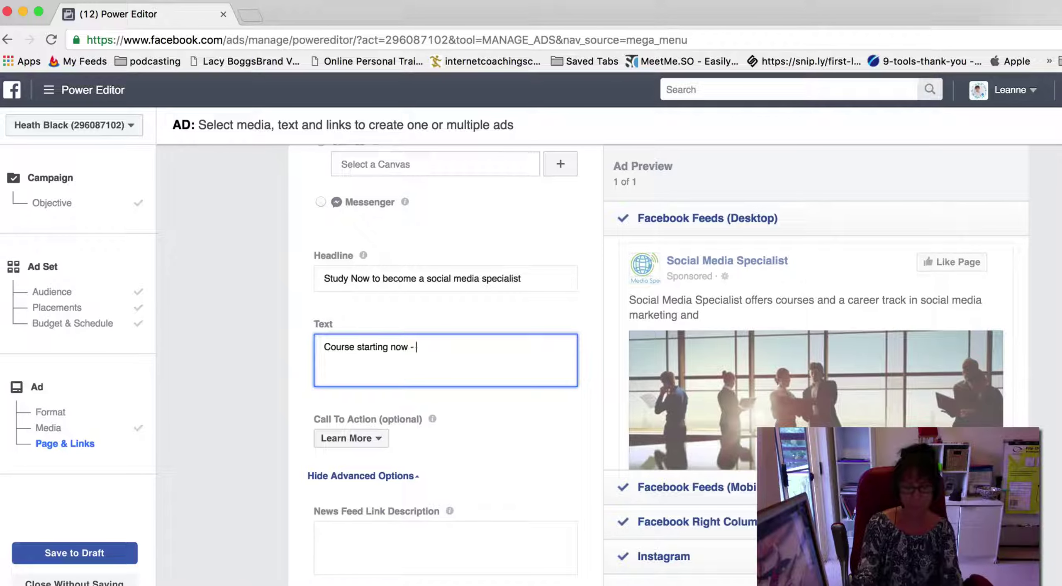
type(" Funded under the C3G S")
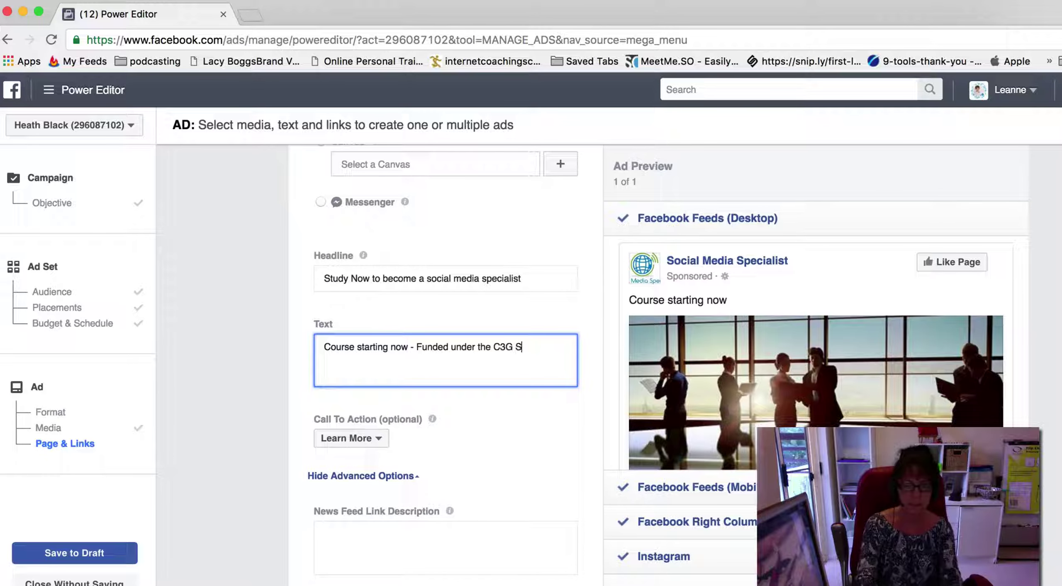
type("cheme, up")
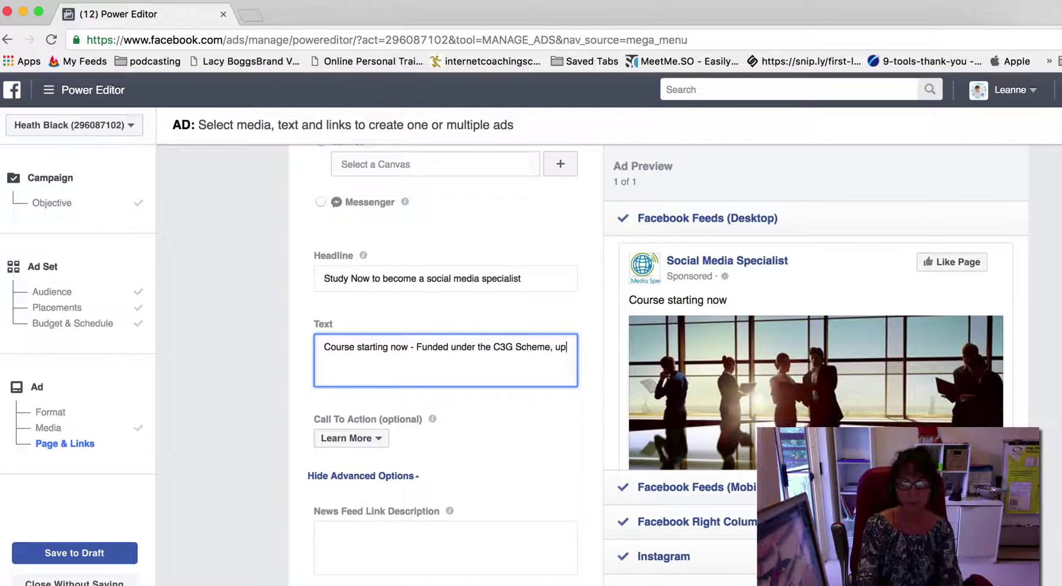
type("rf")
key("BackSpace")
key("BackSpace")
key("BackSpace")
key("BackSpace")
key("BackSpace")
key("BackSpace")
key("BackSpace")
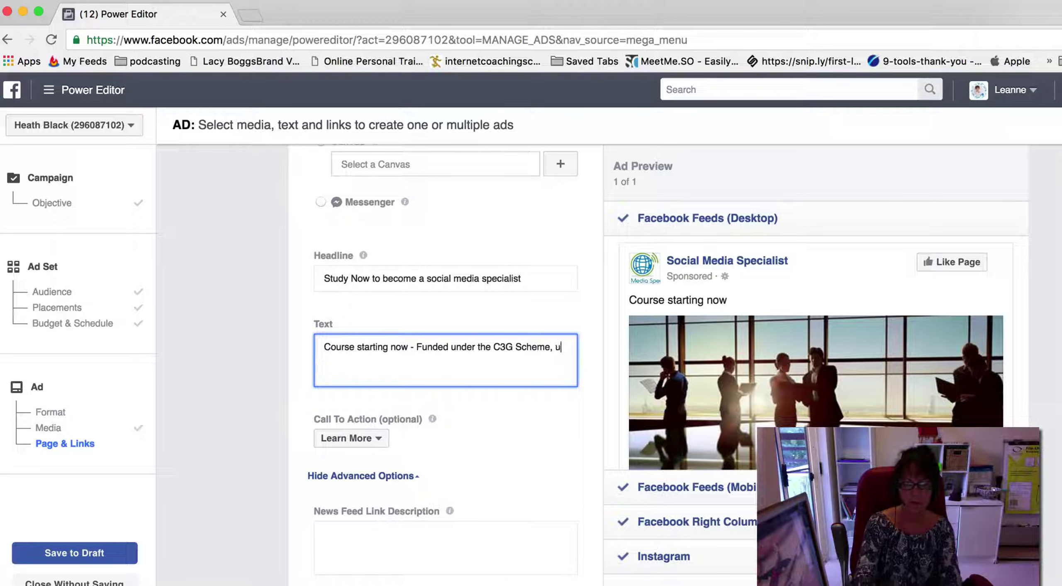
type("cdon")
key("BackSpace")
key("BackSpace")
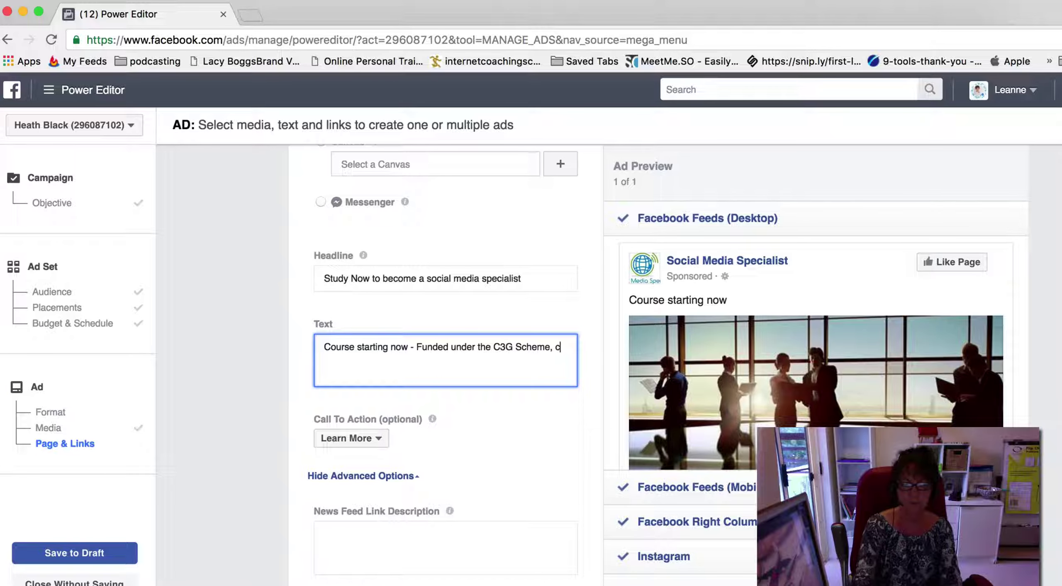
type("ontribution fee $85")
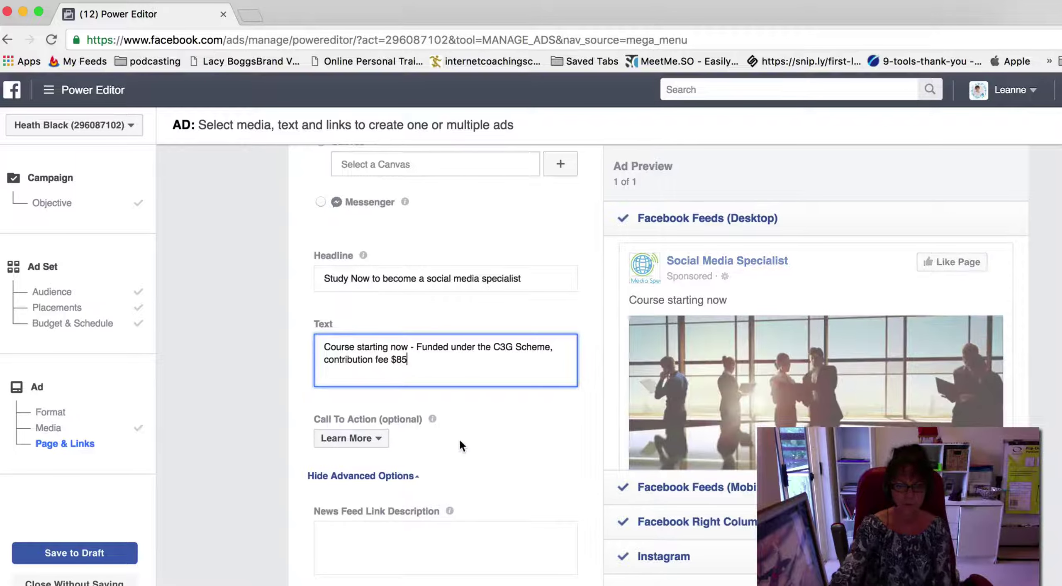
- Set the ad's call to action to Send Message
left_click(399, 428)
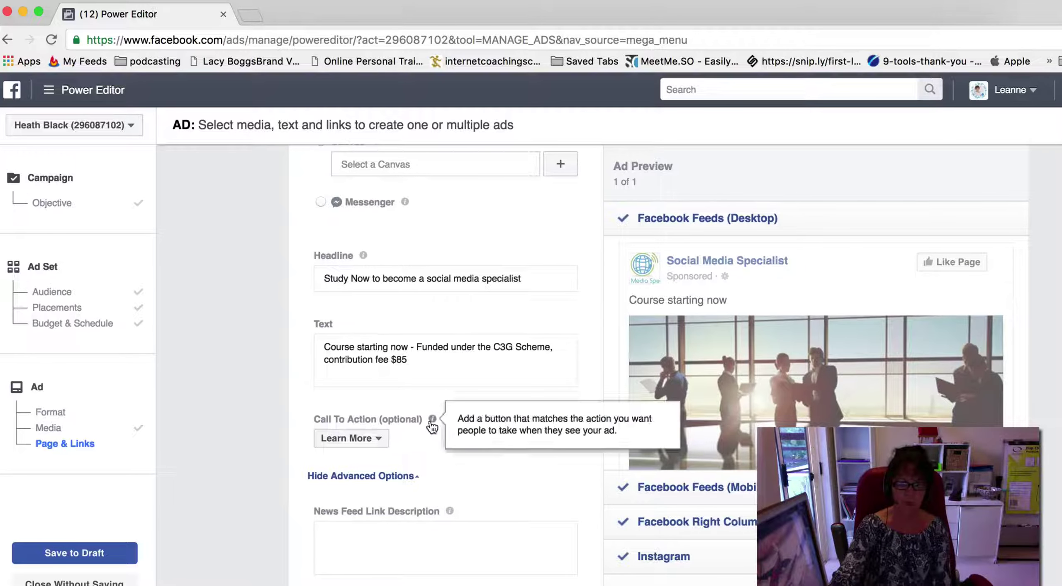
left_click(383, 440)
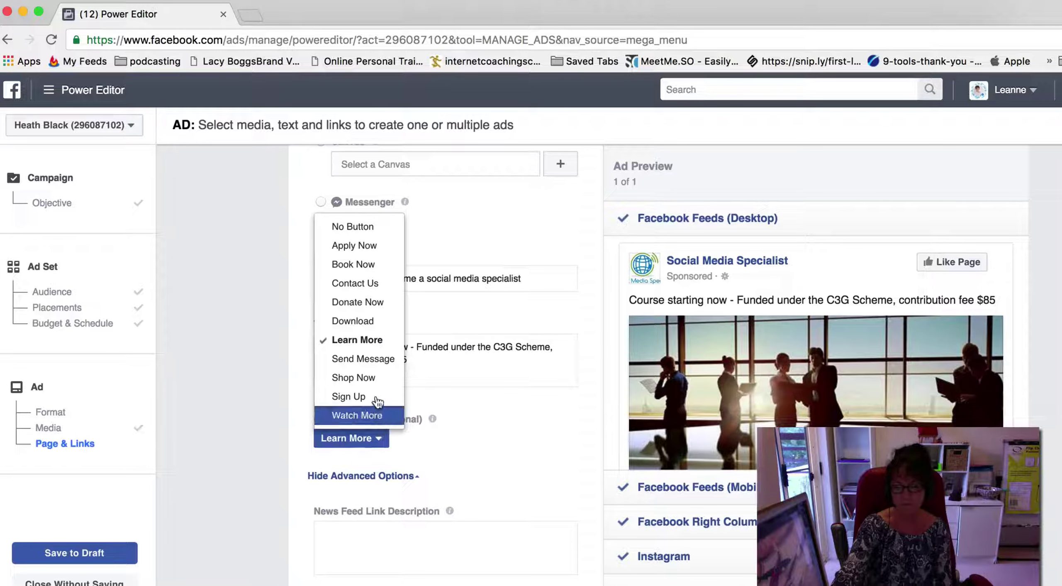
left_click(369, 359)
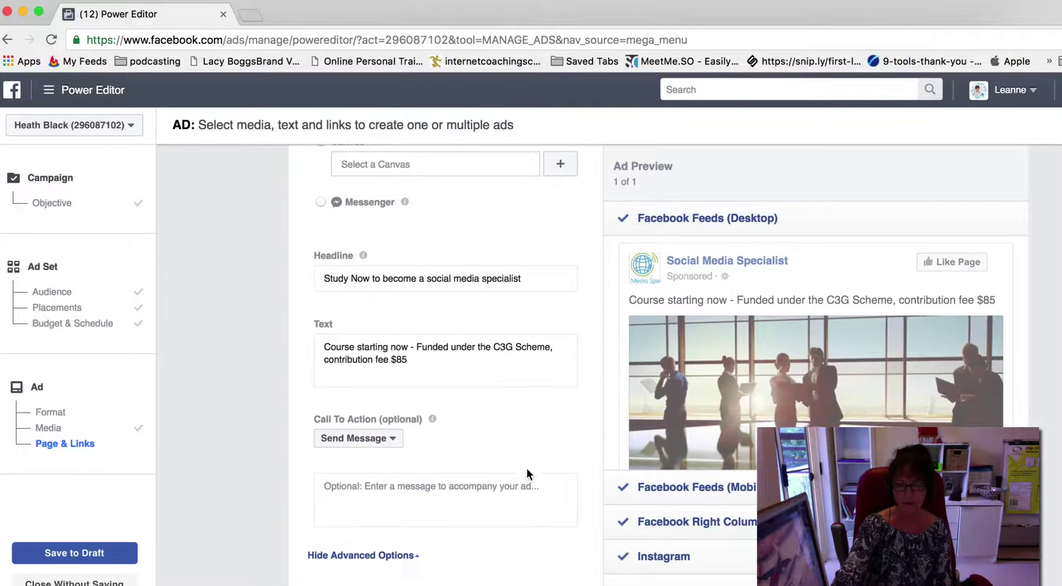
- Examine the optional message, News Feed link description and display link fields along with the desktop feed preview of the ad
left_click(500, 486)
scroll(518, 440, "down", 3)
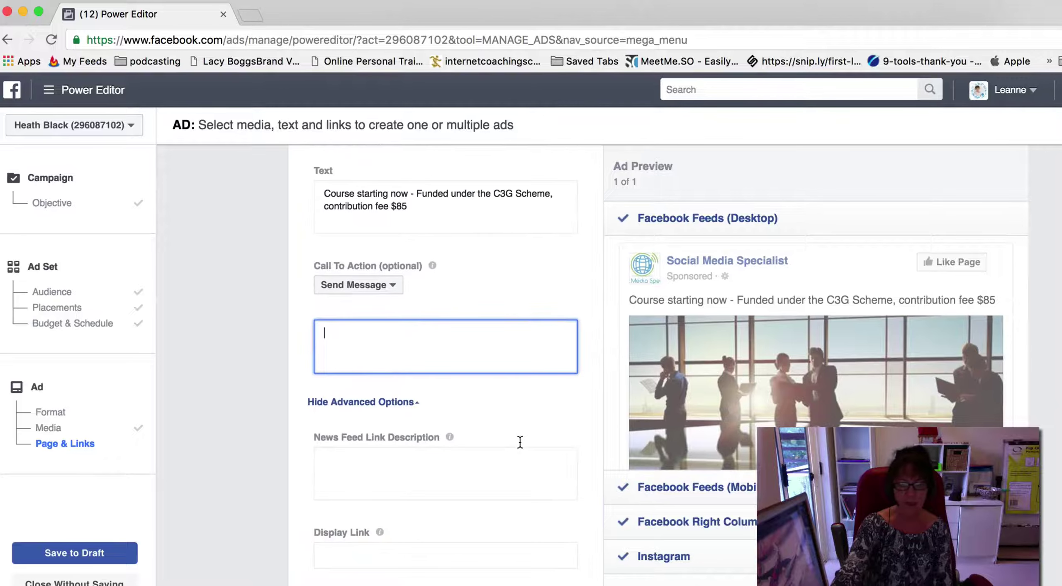
left_click(417, 457)
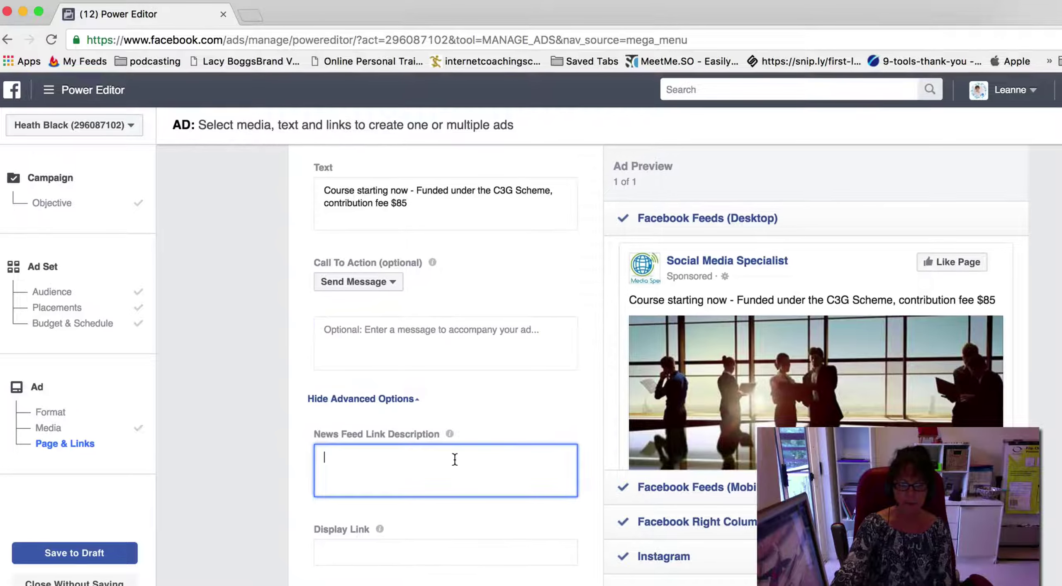
scroll(494, 467, "down", 3)
scroll(492, 460, "down", 2)
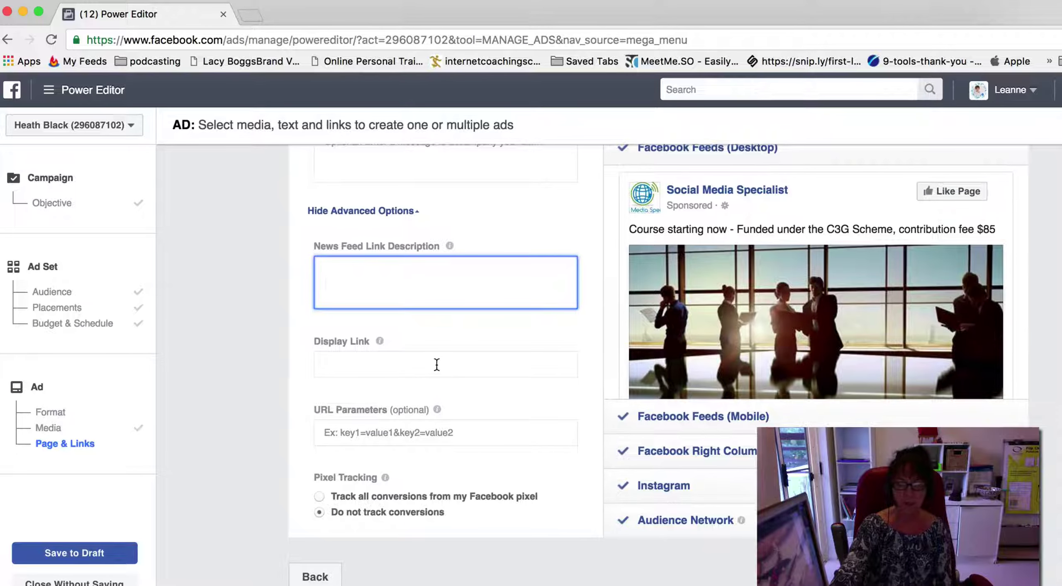
scroll(436, 361, "up", 3)
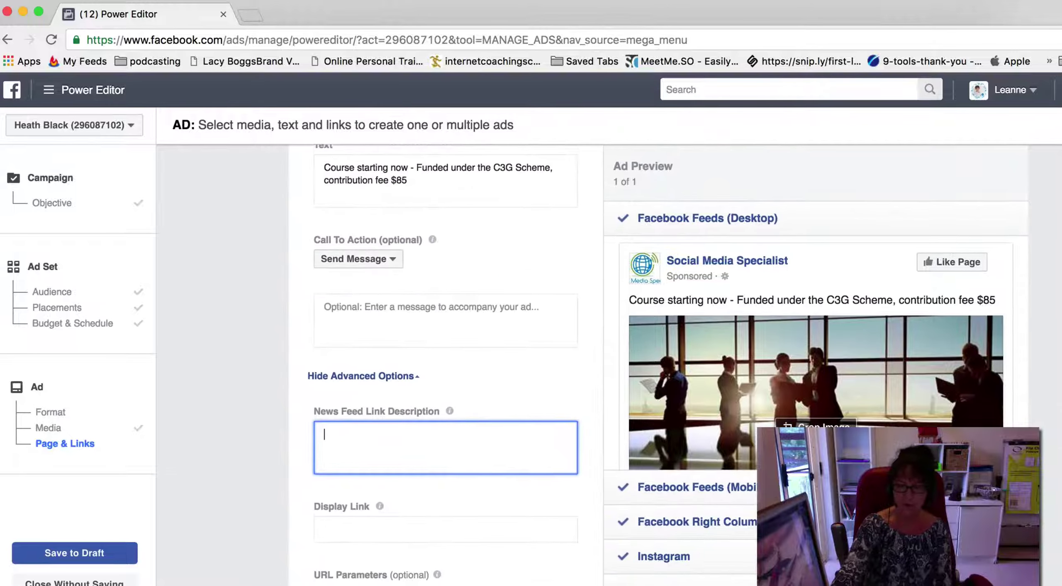
scroll(444, 374, "down", 1)
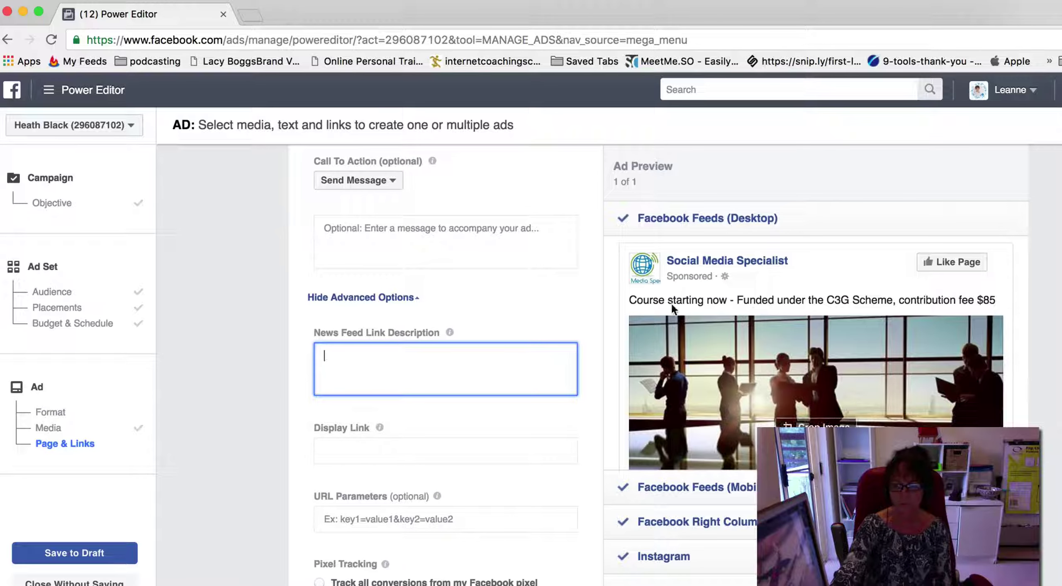
left_click(634, 299)
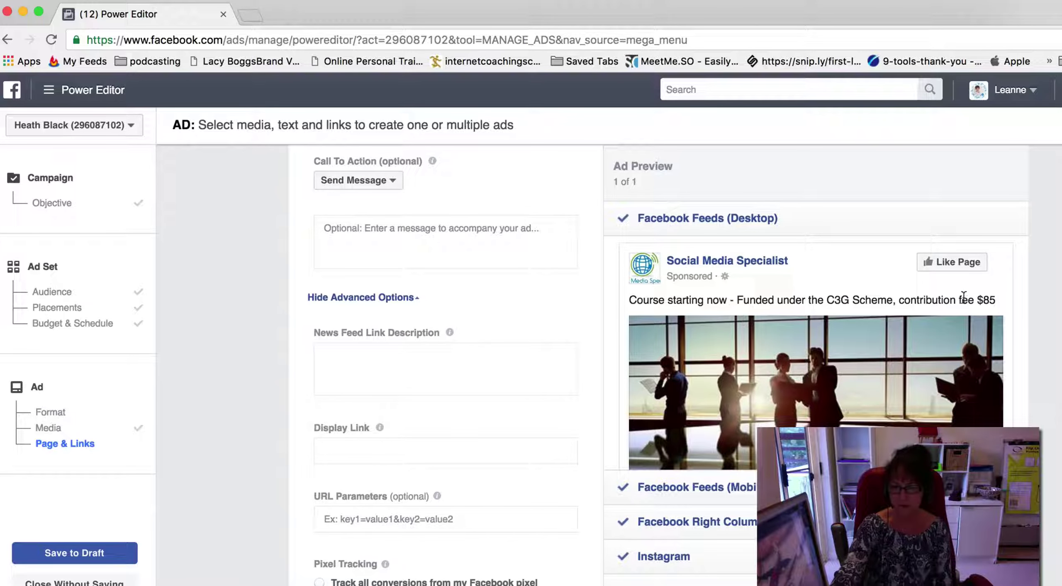
left_click(362, 452)
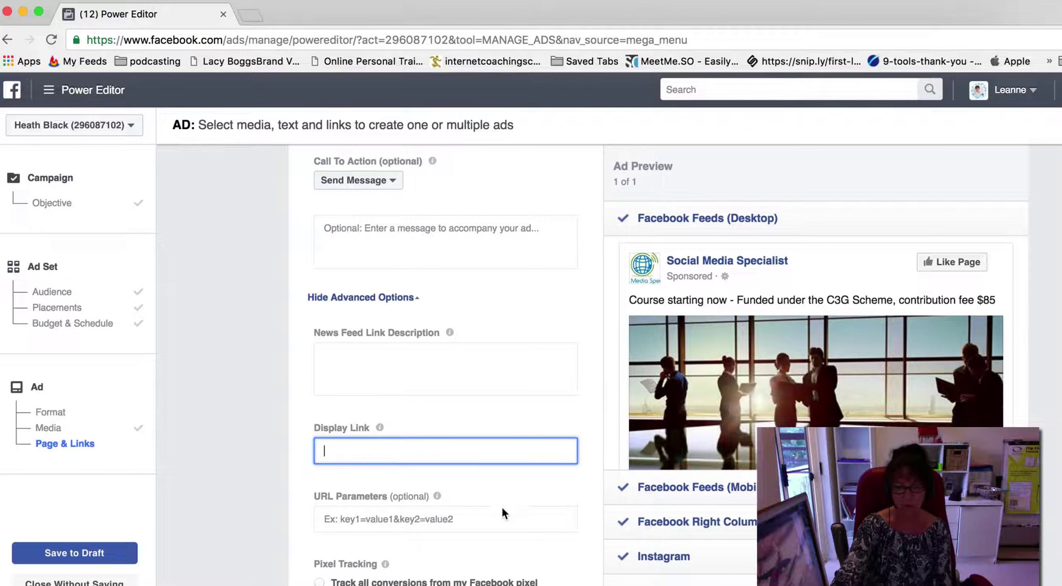
- Set the ad's pixel tracking to track all conversions from the Facebook pixel
scroll(502, 508, "down", 4)
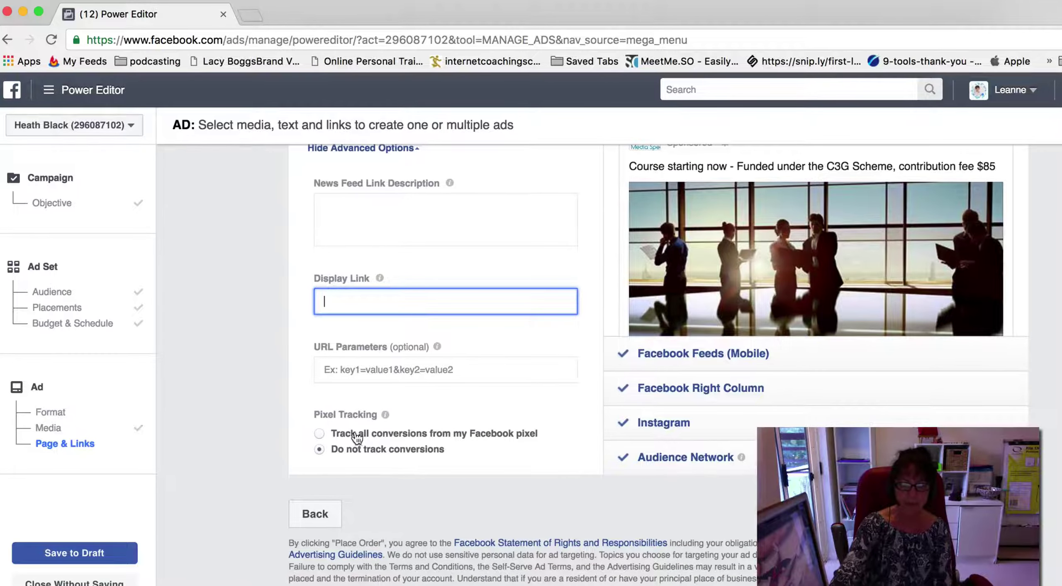
mouse_move(386, 416)
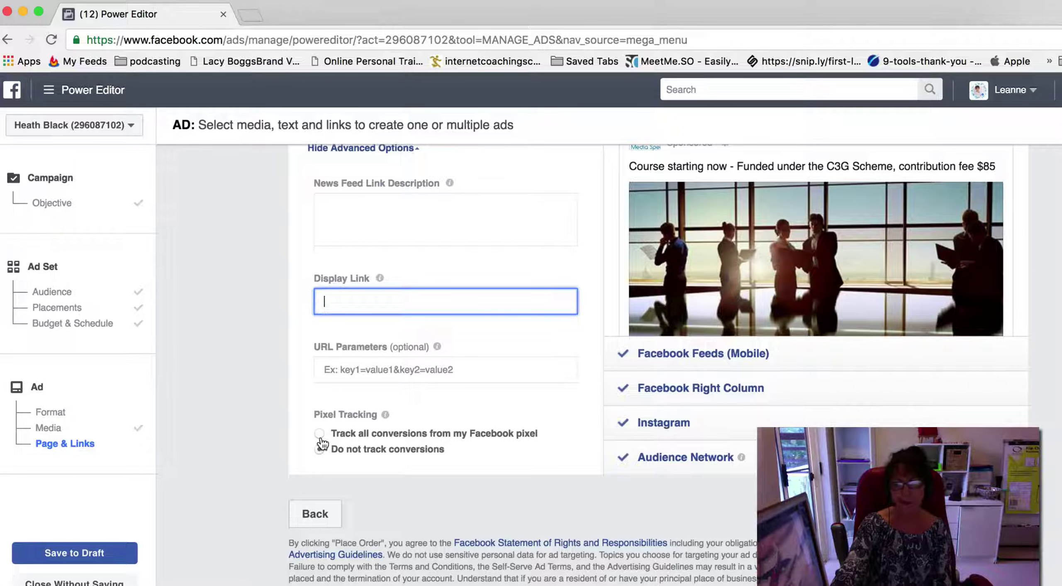
scroll(435, 218, "up", 4)
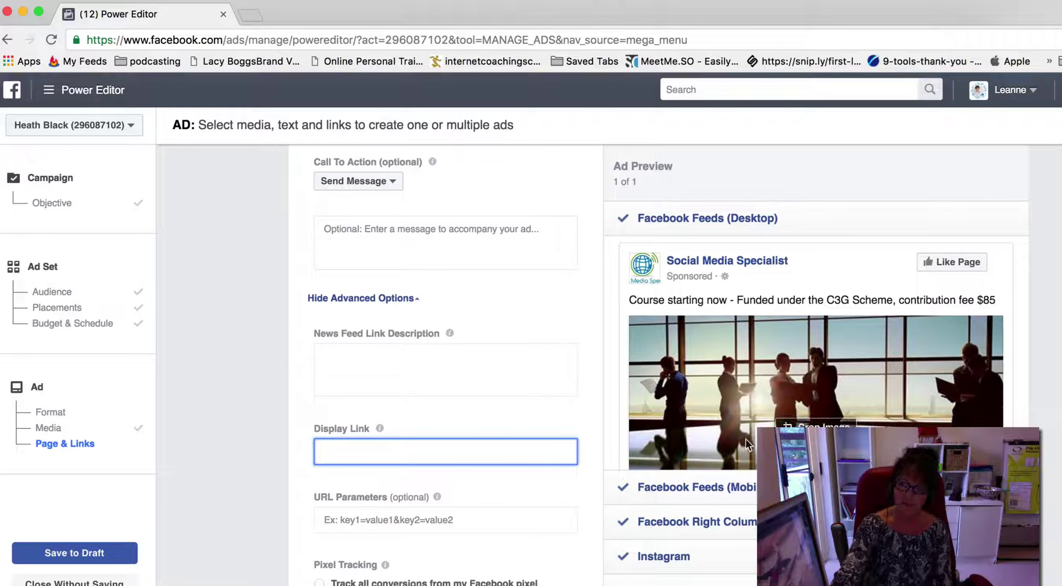
scroll(581, 441, "down", 4)
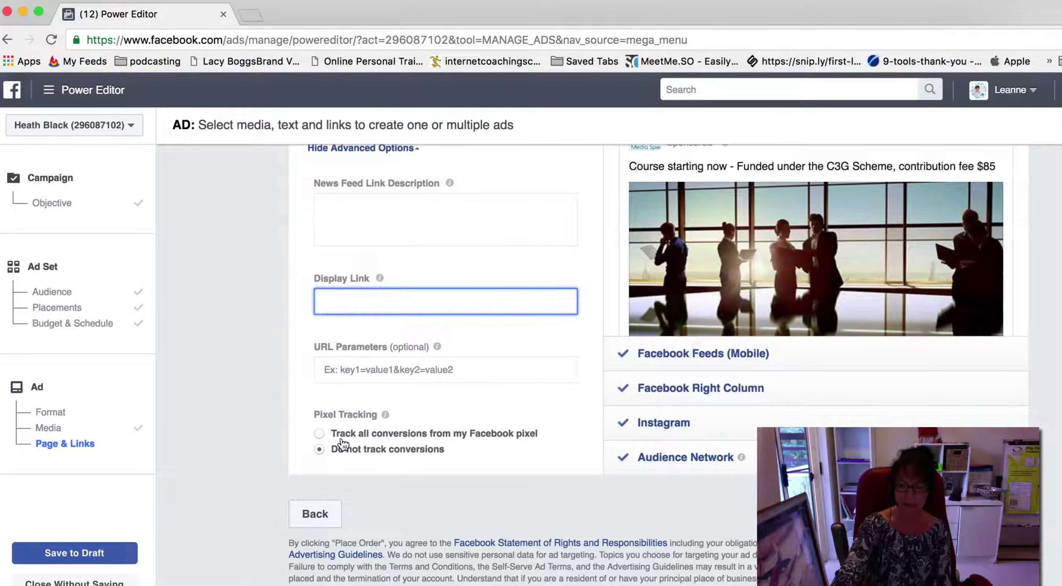
left_click(320, 433)
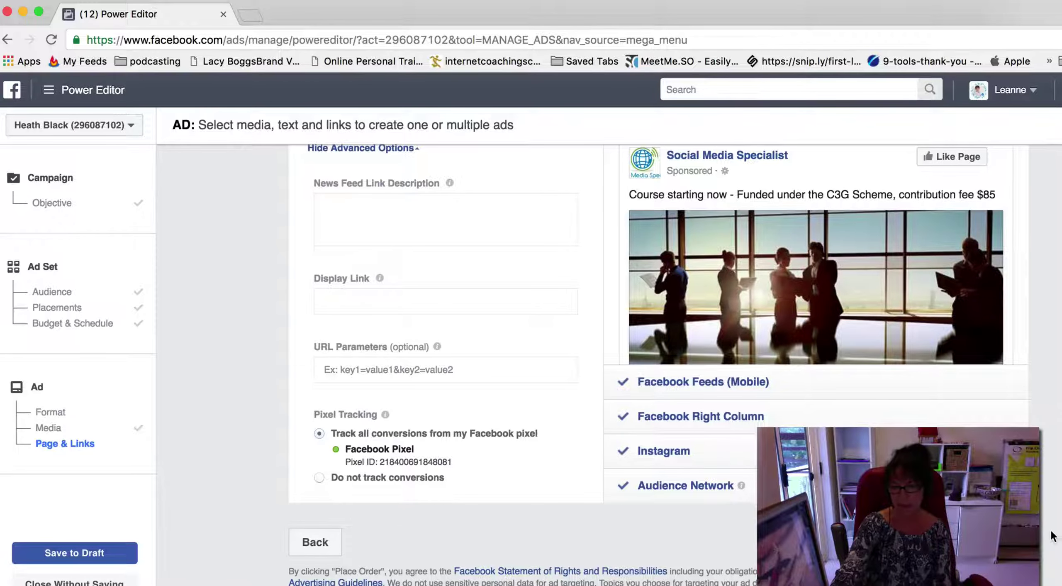
- Review the summary of the draft campaign, ad set and ad, and return to the ad form to fix its error
scroll(1050, 535, "down", 2)
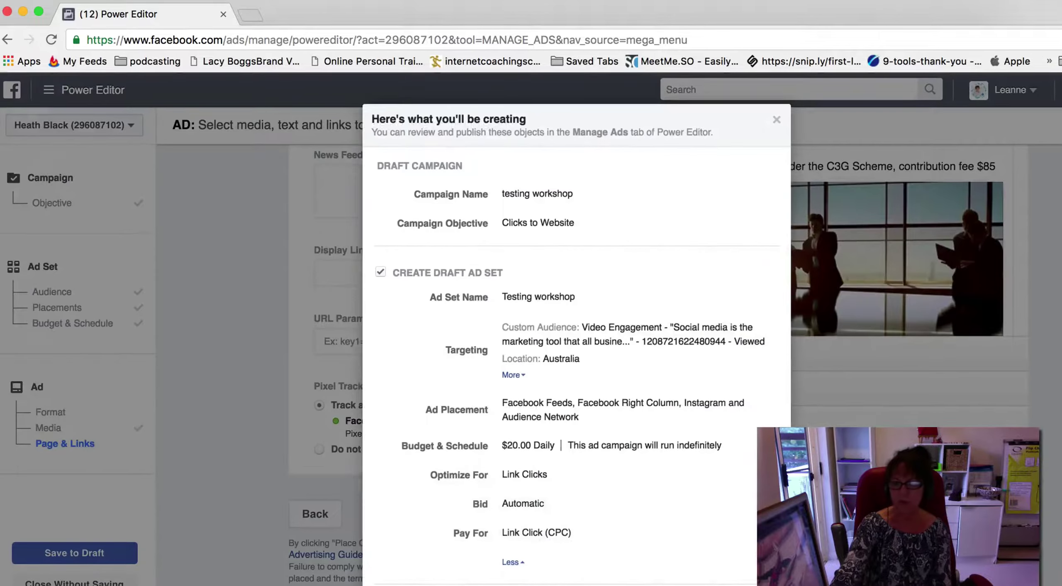
scroll(707, 390, "down", 6)
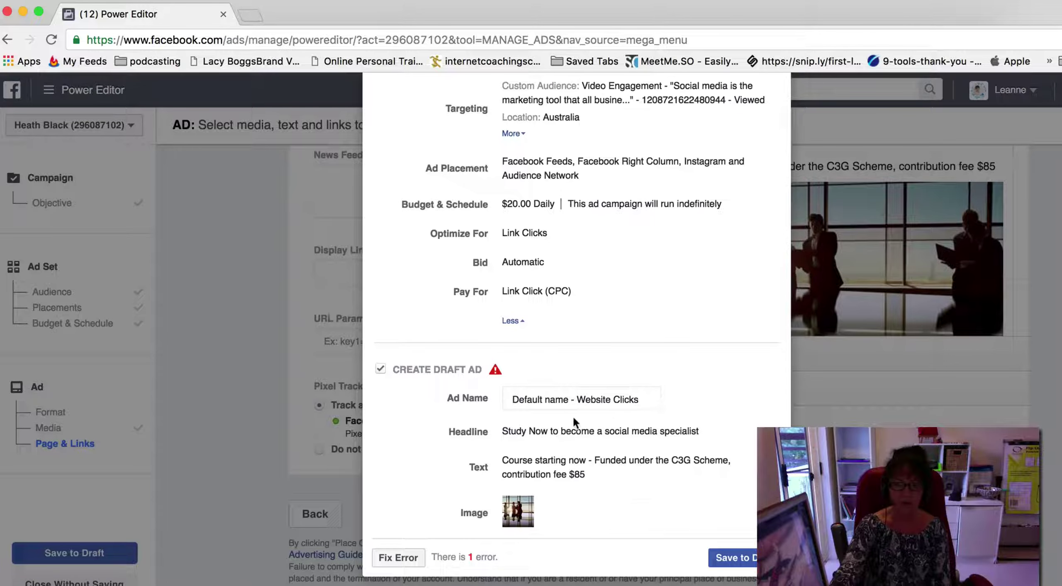
left_click(400, 558)
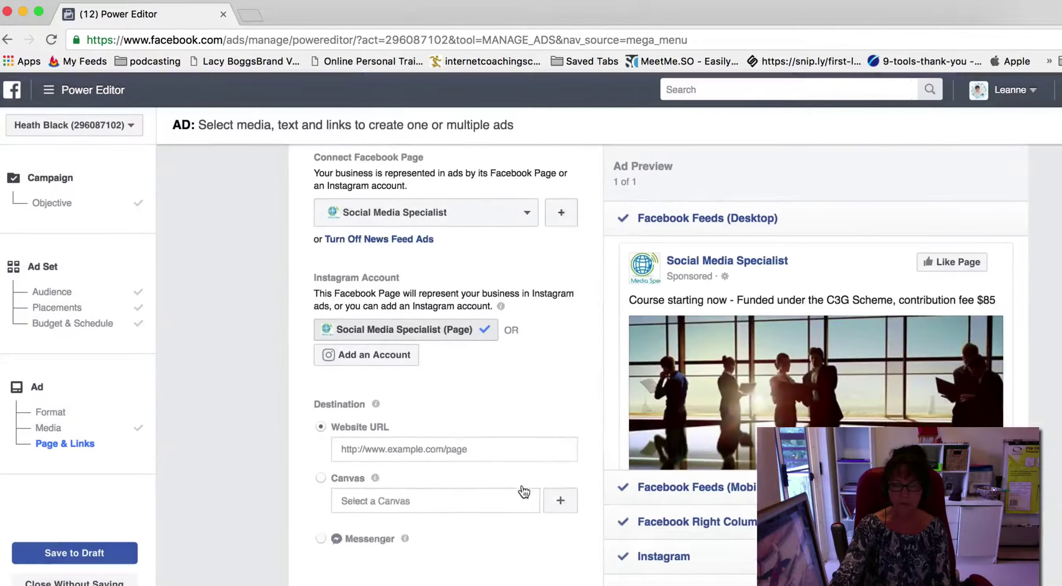
- Check the ad's format, images, page, destination and tracking settings for the source of the error
scroll(464, 357, "up", 4)
scroll(464, 356, "down", 10)
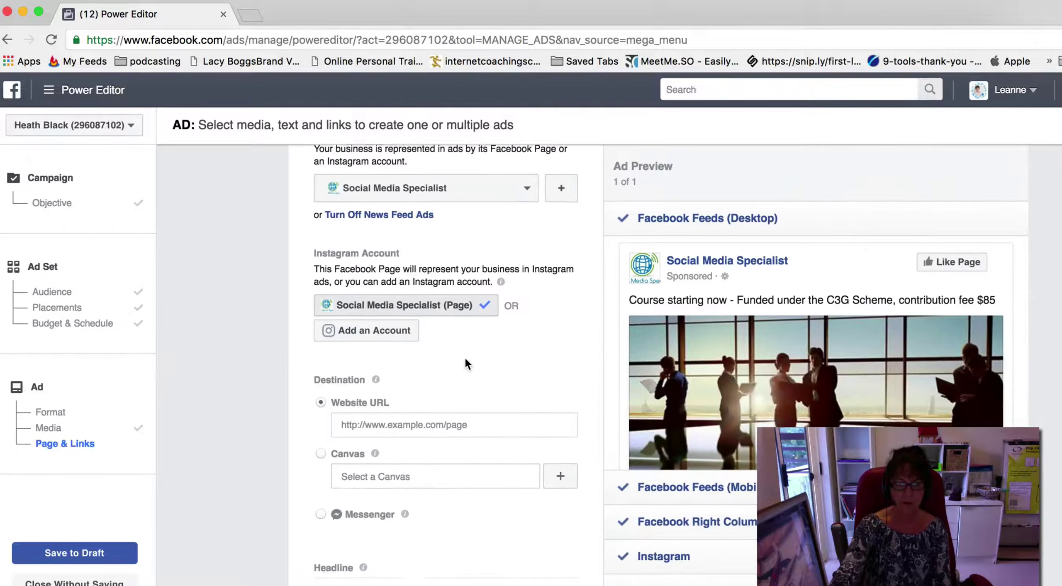
scroll(463, 357, "down", 10)
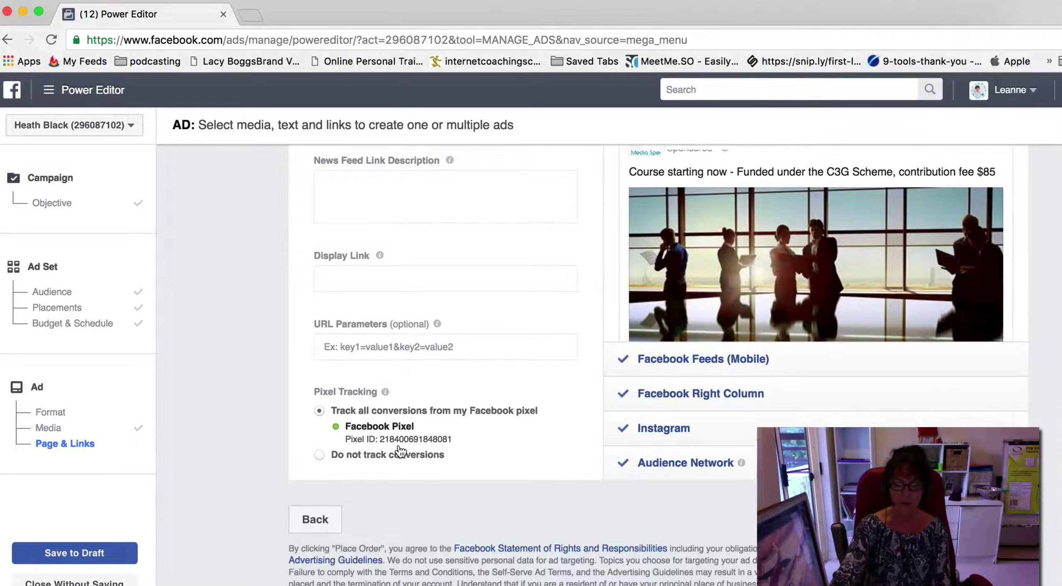
scroll(398, 446, "up", 15)
scroll(398, 445, "up", 10)
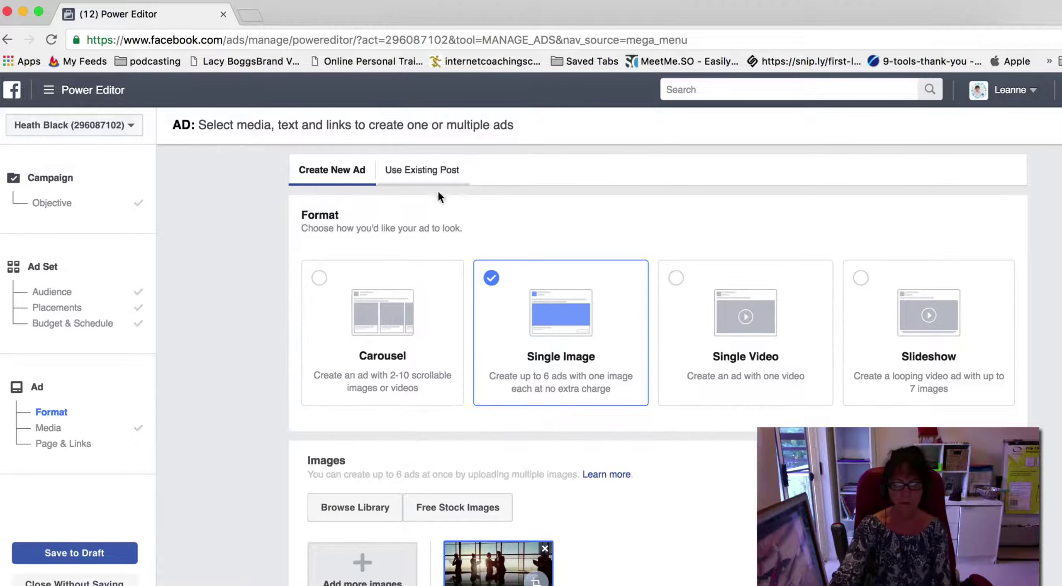
scroll(443, 322, "down", 10)
scroll(445, 326, "down", 8)
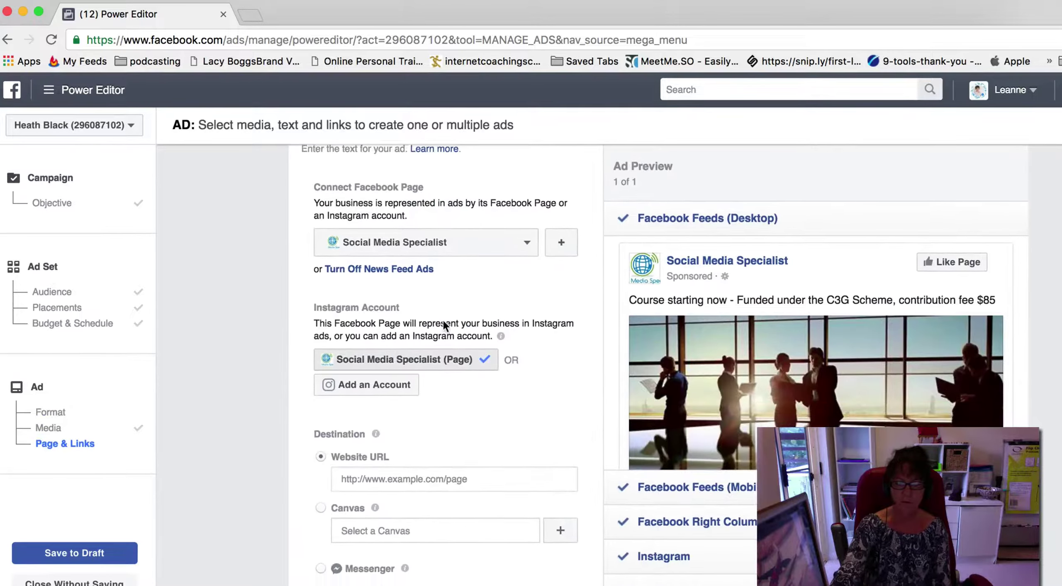
- Name the draft ad "Social media workshop testing" in the creation summary and save the campaign to draft
scroll(446, 349, "down", 10)
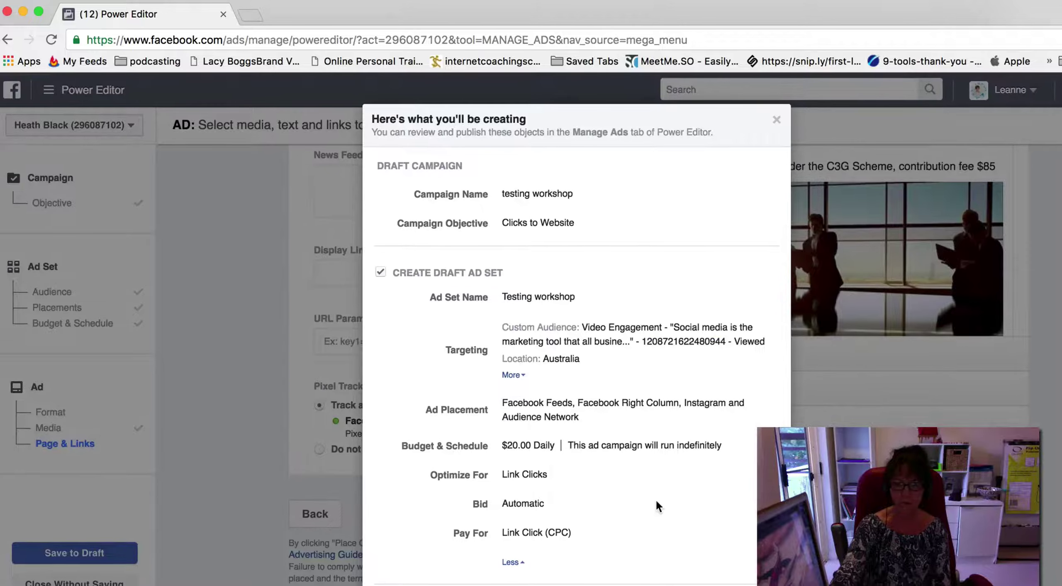
scroll(654, 489, "down", 6)
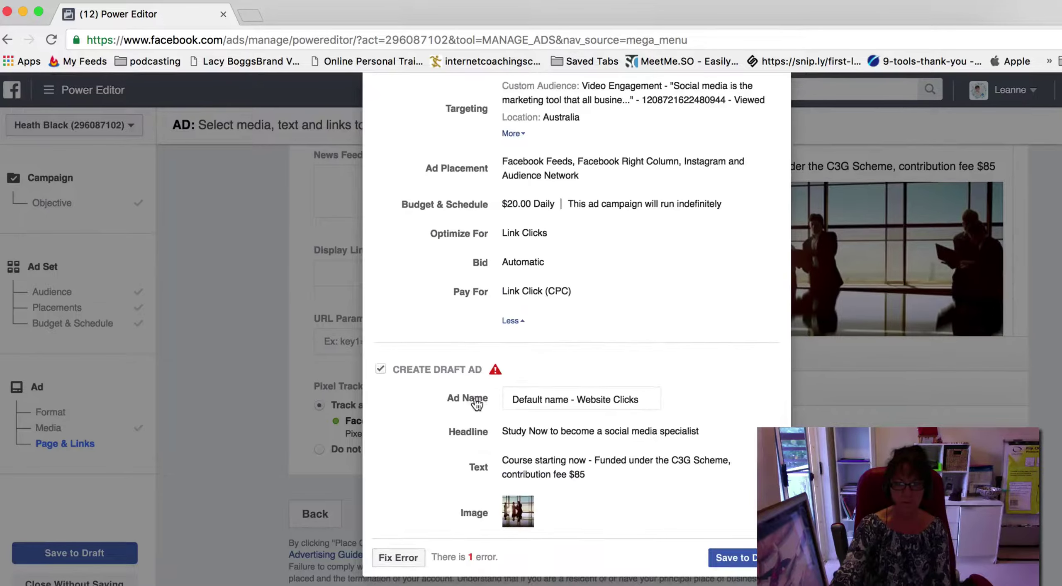
left_click_drag(642, 399, 474, 399)
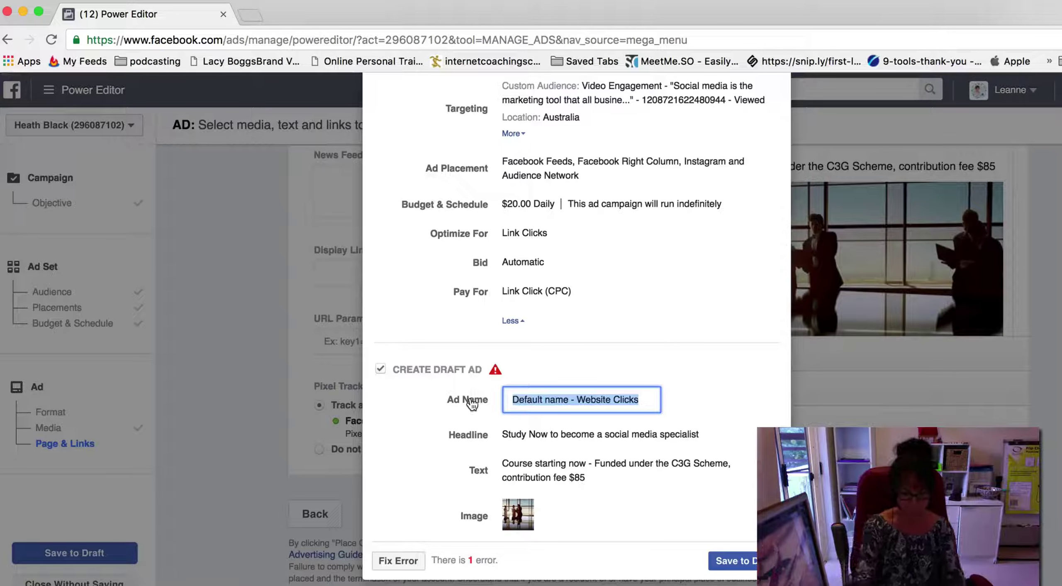
type("Social media w")
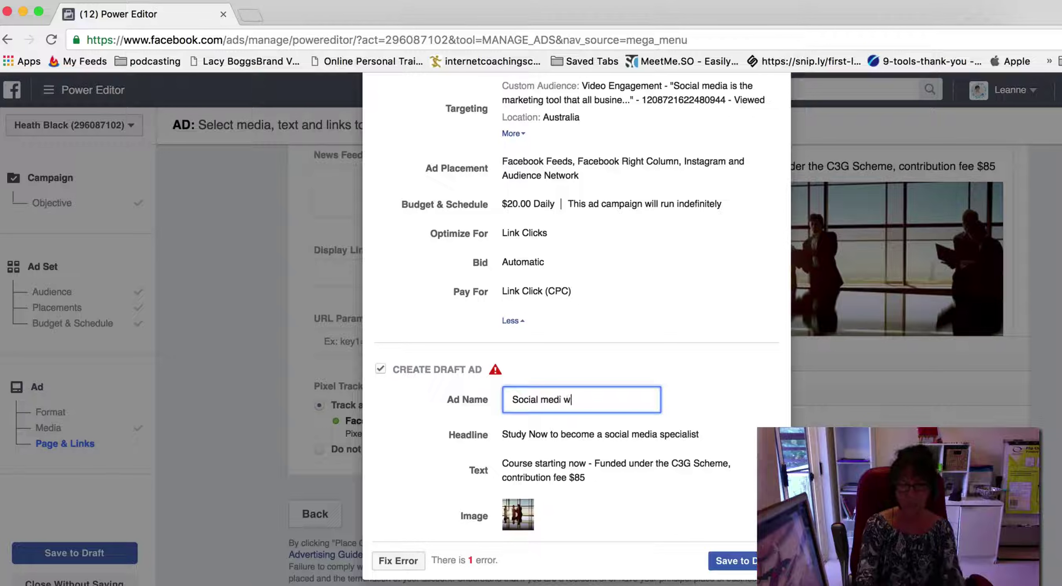
key("BackSpace")
key("BackSpace")
type("a workshops")
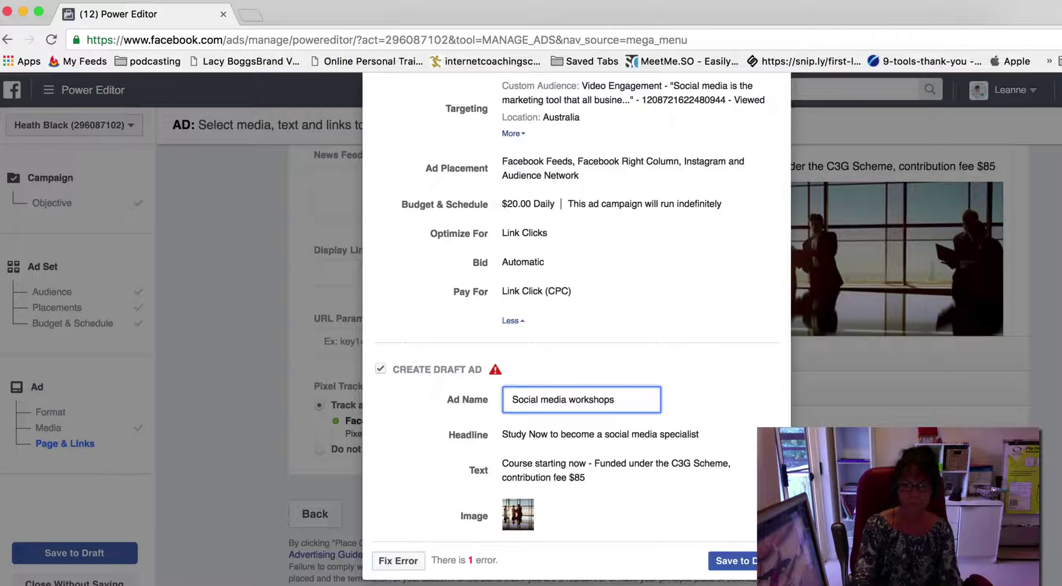
key("BackSpace")
type("testint")
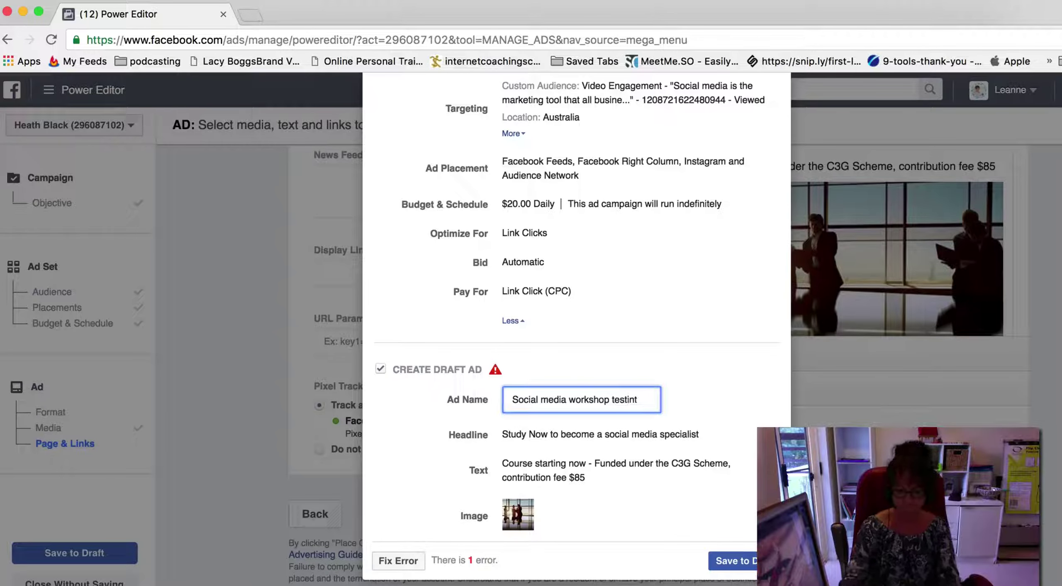
key("BackSpace")
type("g")
left_click(732, 560)
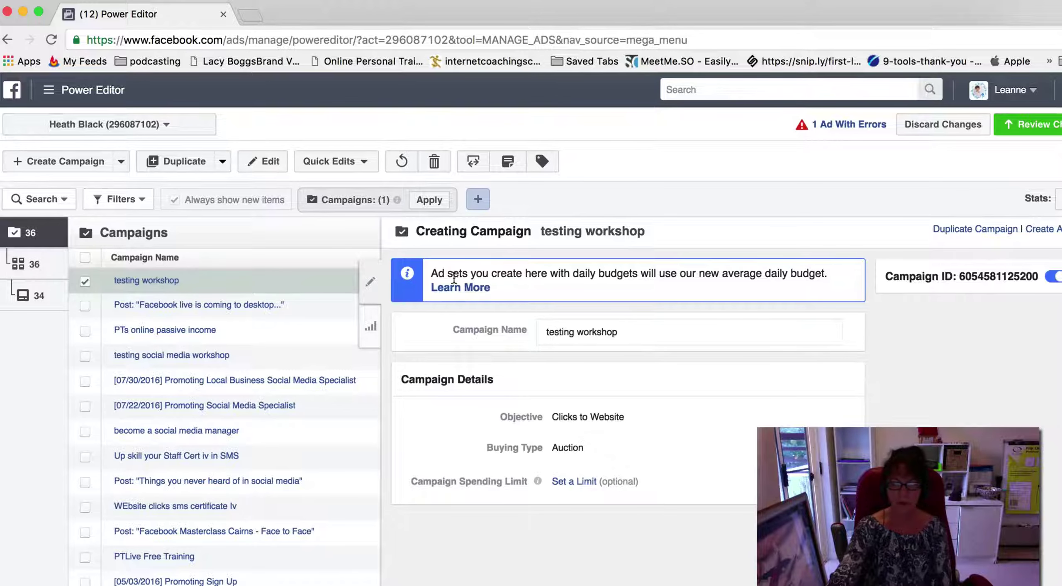
- Try spending limits of $50 and $100.00 on the testing workshop campaign and clear the amount
mouse_move(570, 482)
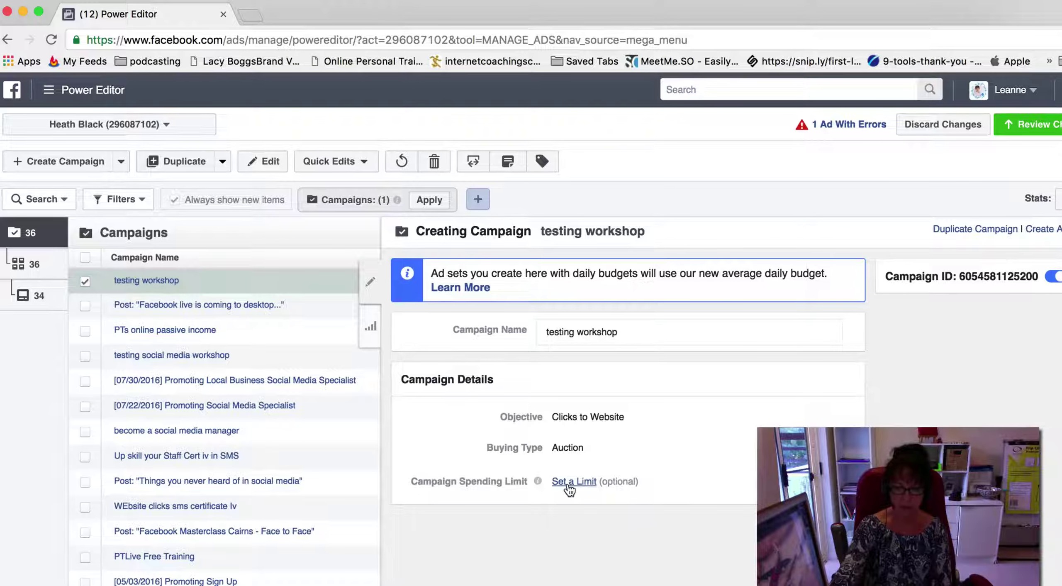
left_click(573, 481)
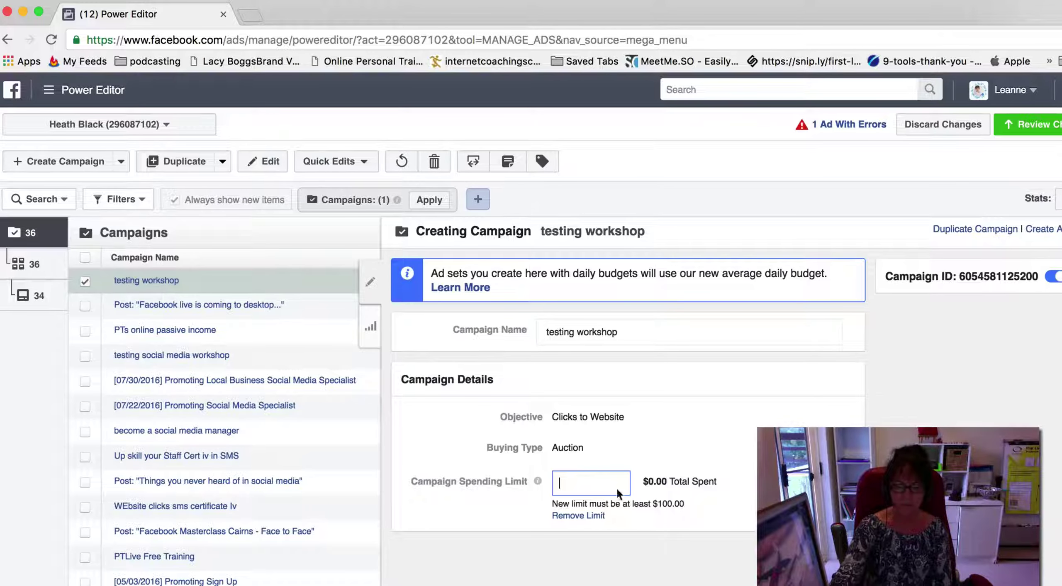
type("50.")
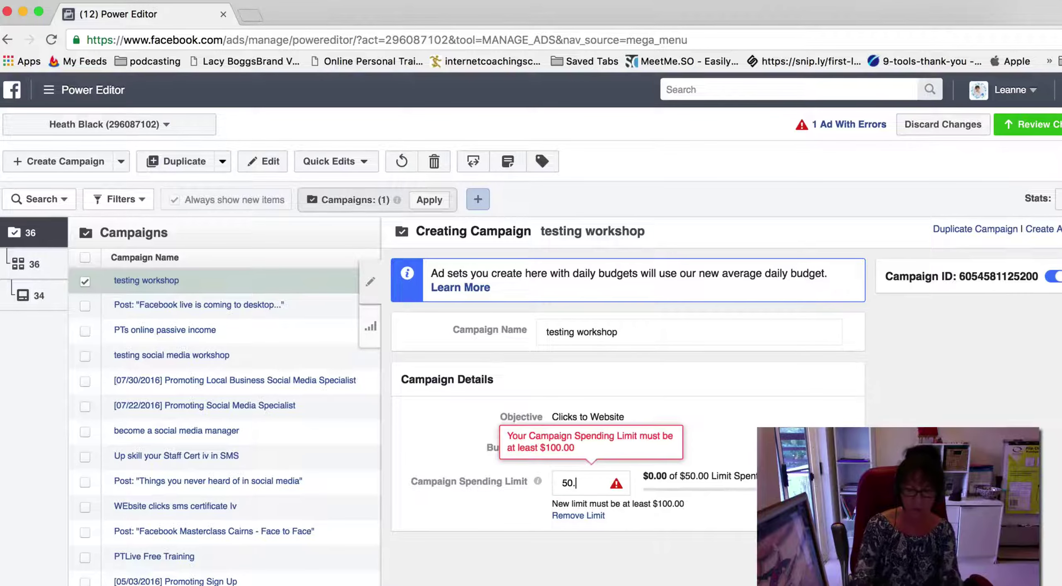
key("BackSpace")
key("BackSpace")
key("BackSpace")
type("199")
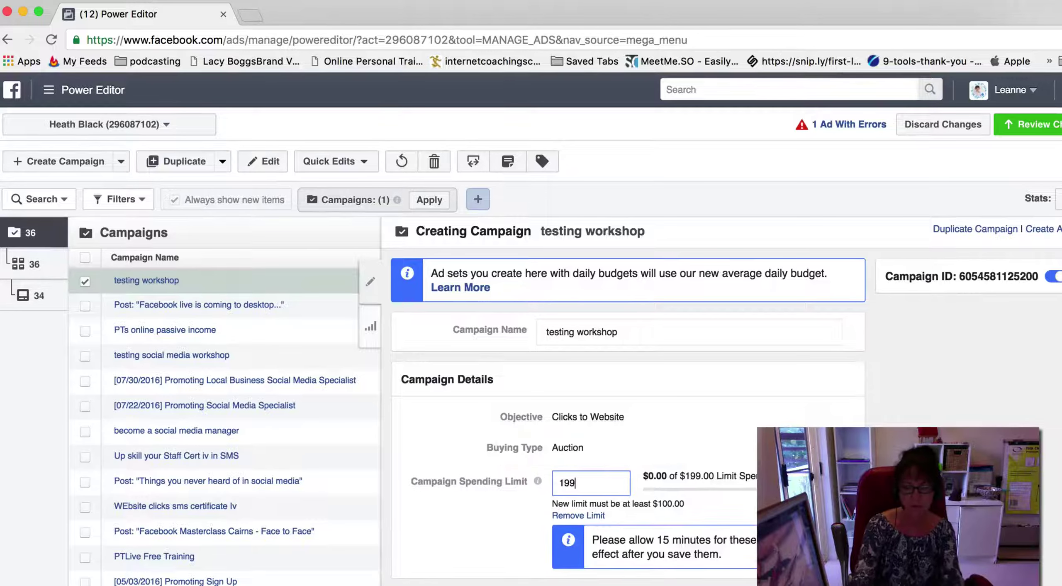
key("BackSpace")
key("BackSpace")
type("00.")
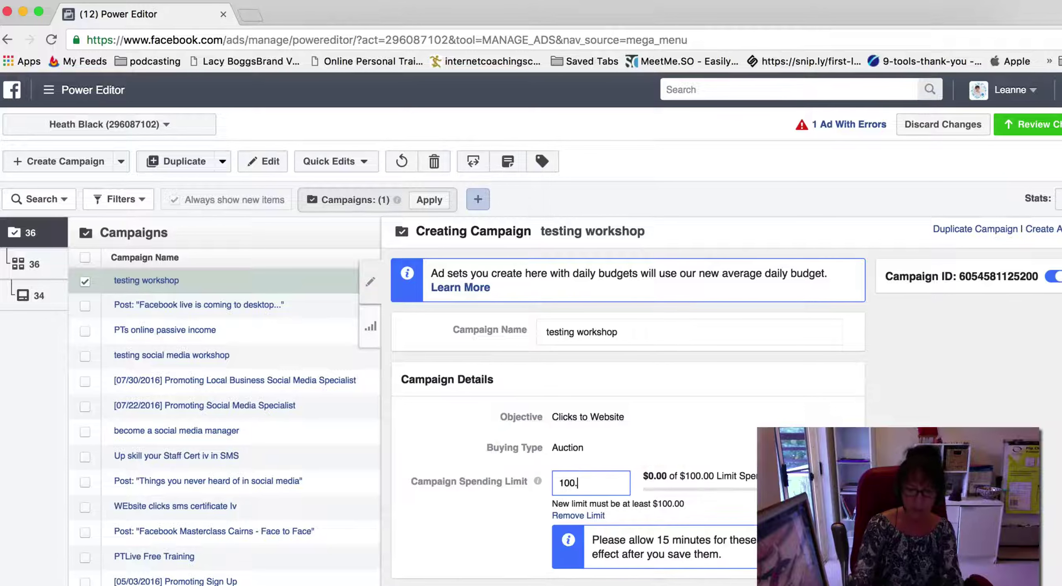
type("00")
key("BackSpace")
key("BackSpace")
key("BackSpace")
key("BackSpace")
key("BackSpace")
key("BackSpace")
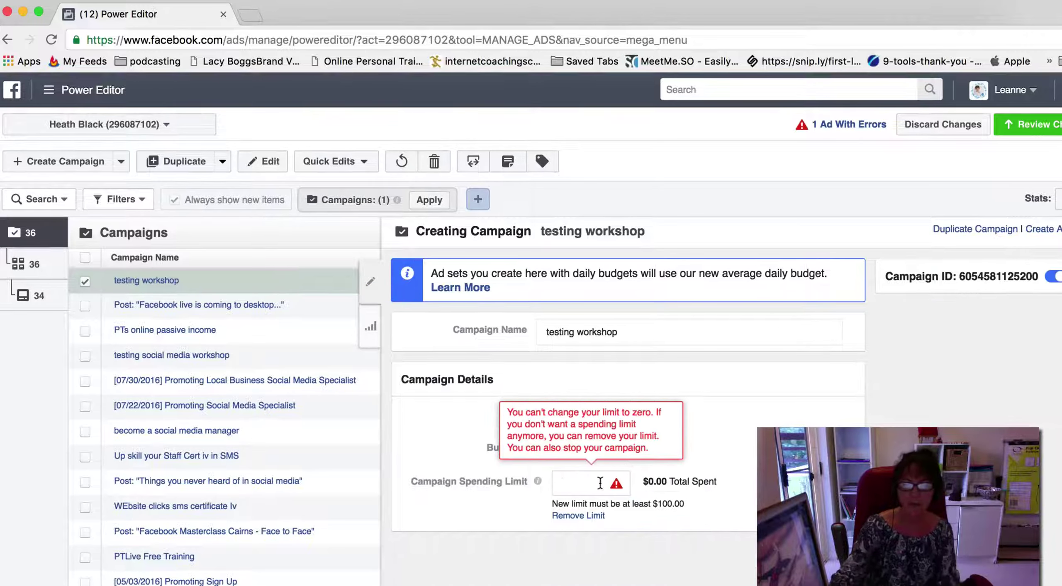
double_click(609, 432)
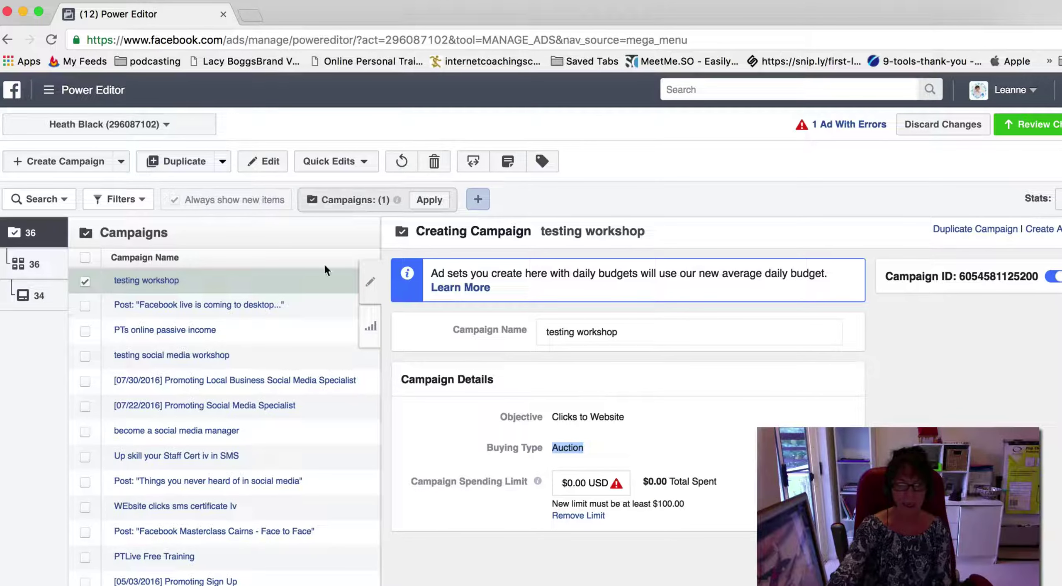
- Reopen the testing workshop campaign for editing and switch it off and back on
left_click(375, 287)
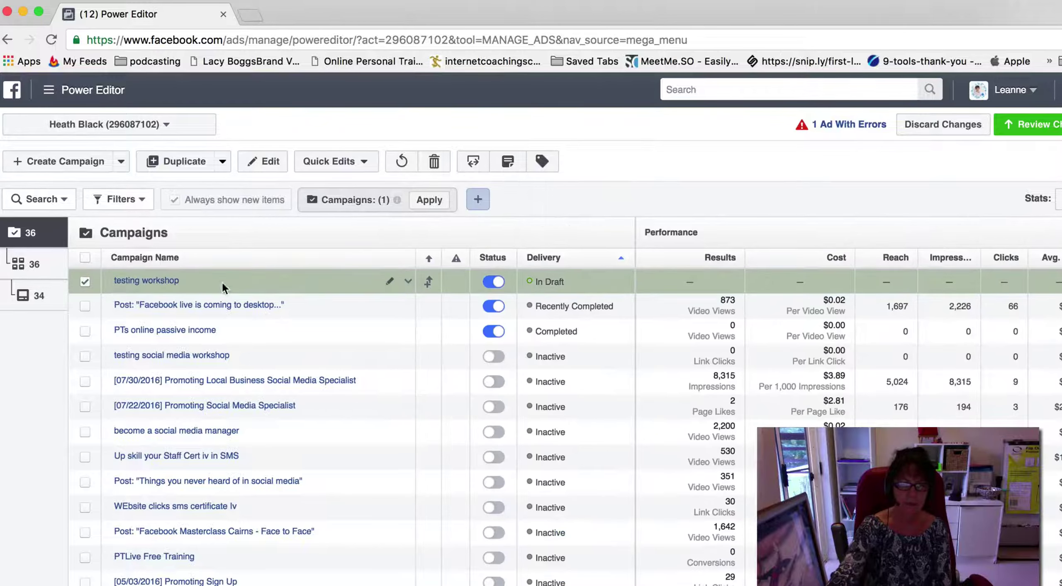
left_click(390, 282)
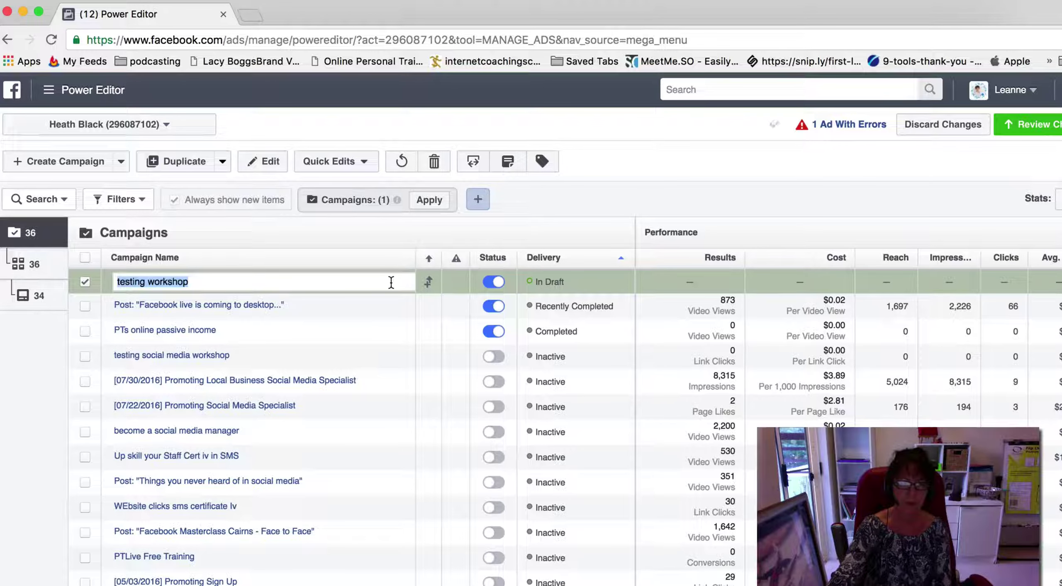
left_click(400, 331)
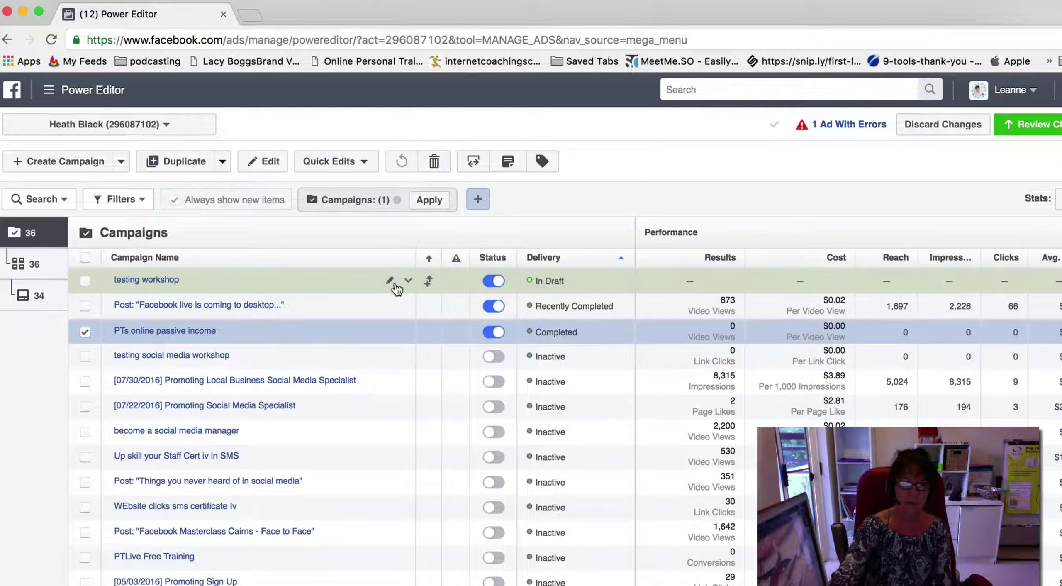
left_click(408, 280)
left_click(380, 295)
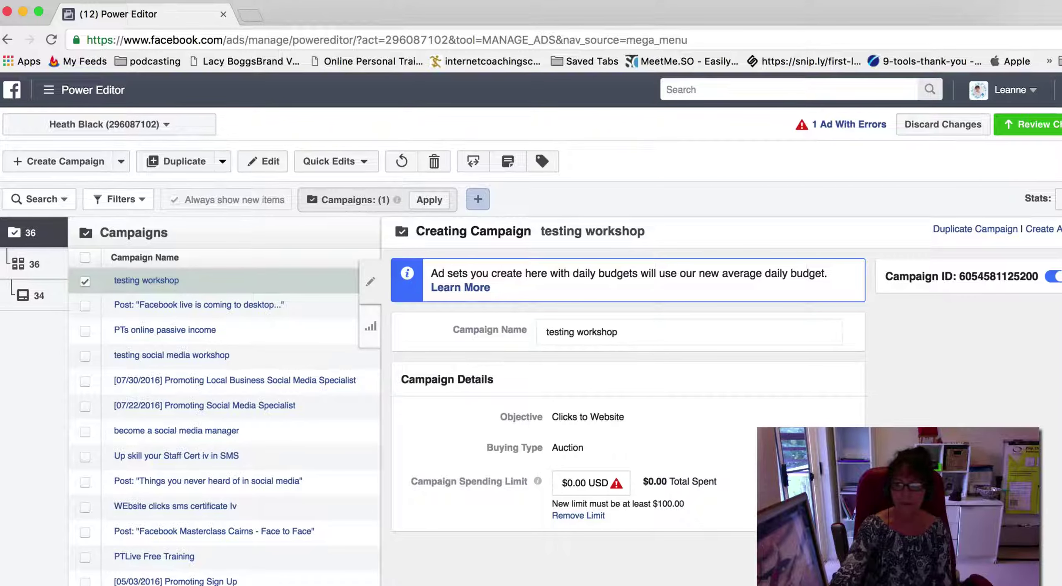
left_click(1053, 277)
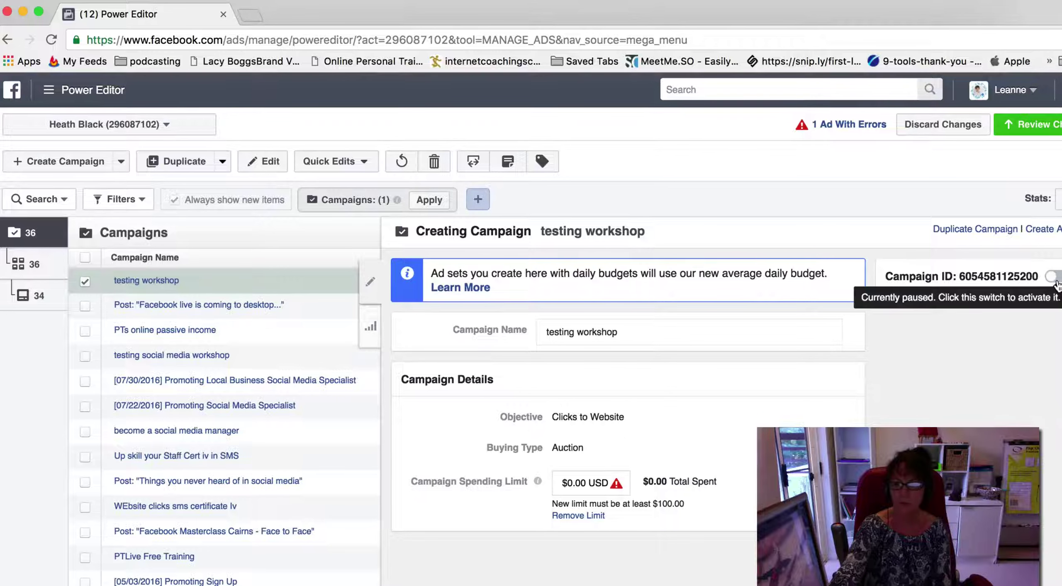
left_click(1054, 278)
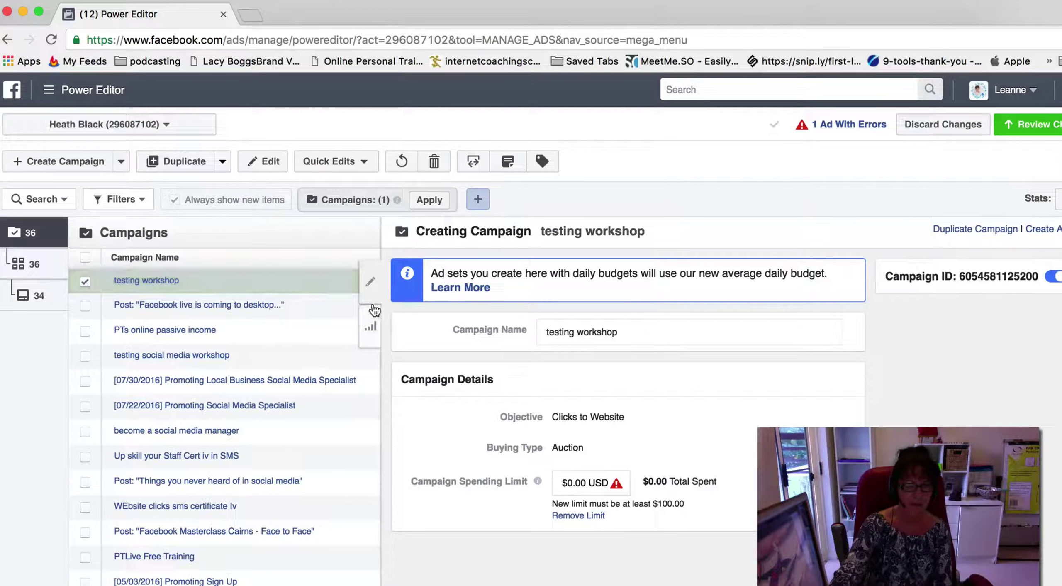
- View the performance insights of the testing workshop, PTs online passive income and "Facebook live is coming to desktop..." campaigns
left_click(372, 328)
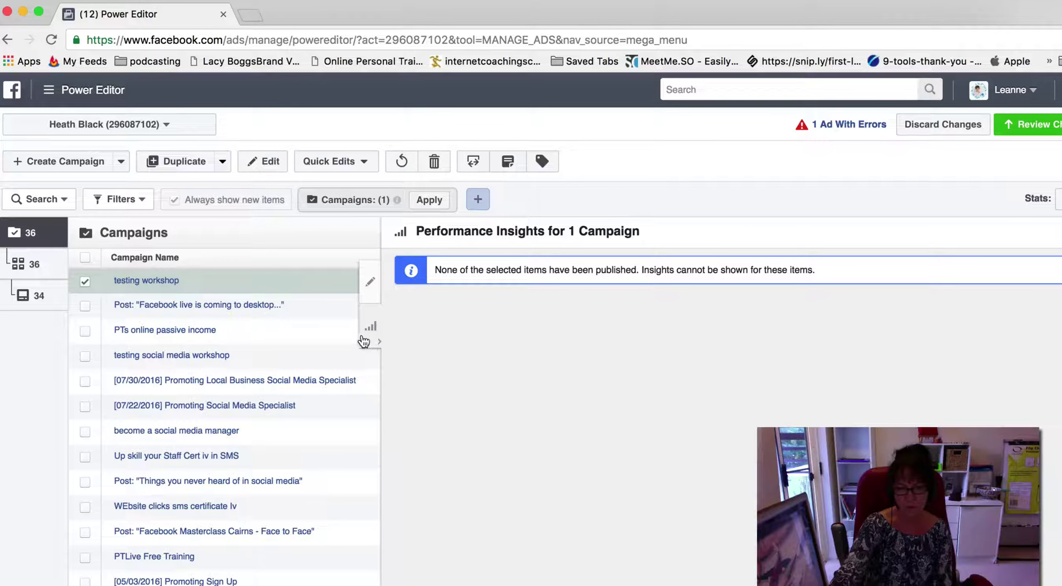
left_click(287, 326)
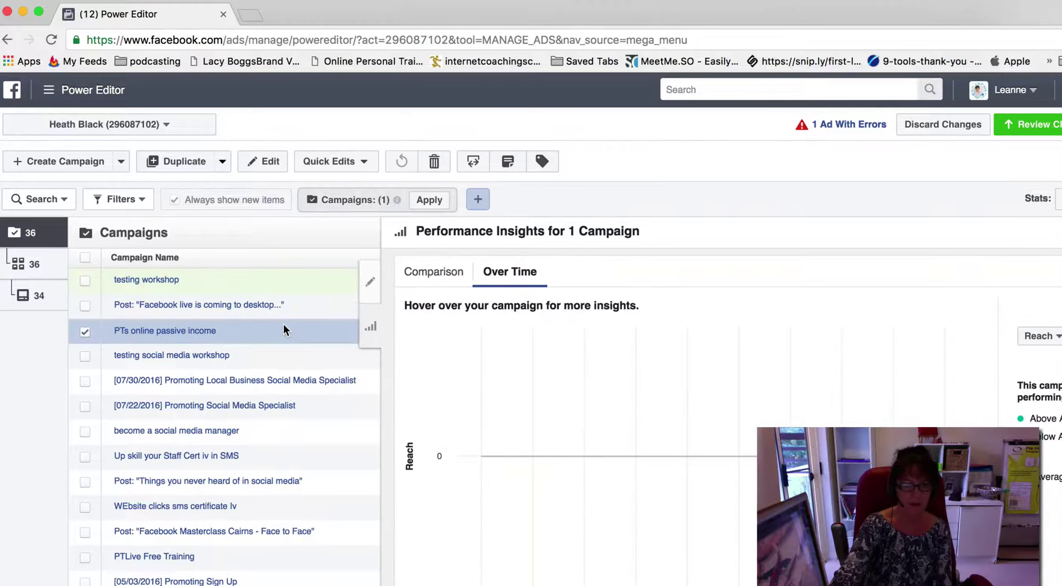
left_click(304, 306)
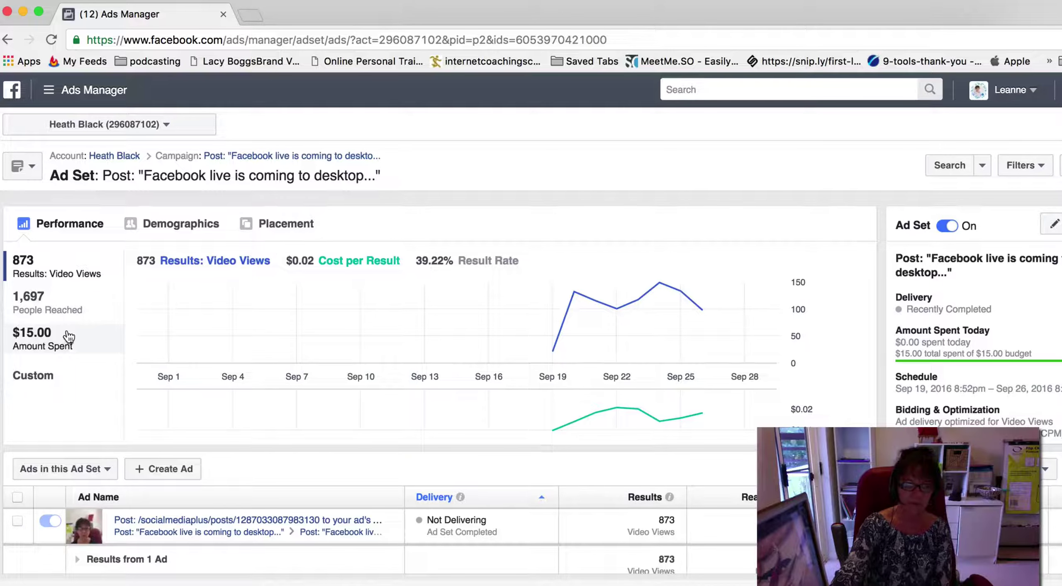
- Examine the "Facebook live is coming to desktop..." ad set's performance chart, results, reach, spend and ad listing in Ads Manager
scroll(69, 337, "down", 2)
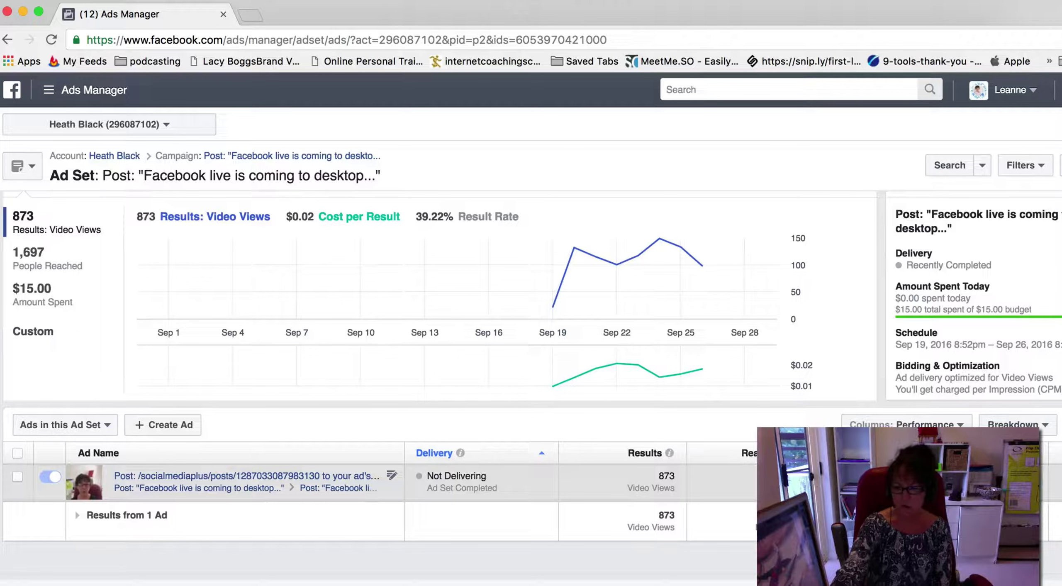
scroll(248, 481, "up", 1)
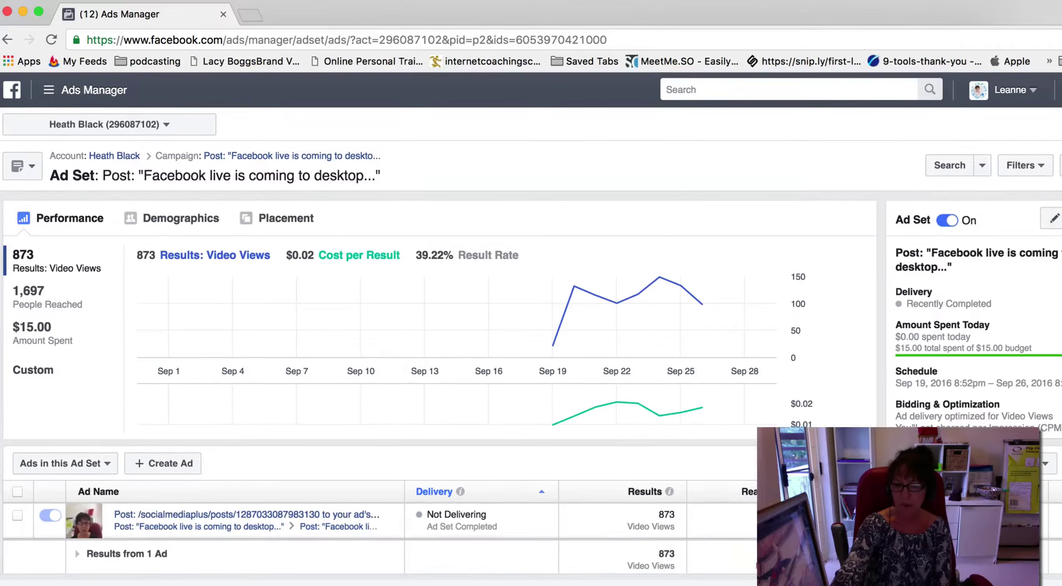
scroll(531, 339, "down", 1)
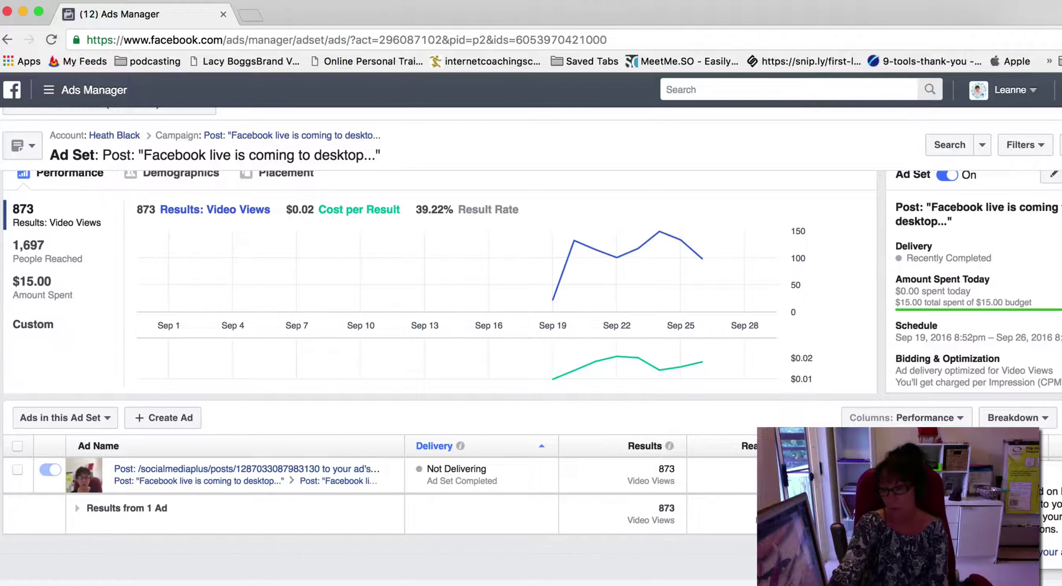
scroll(531, 339, "up", 1)
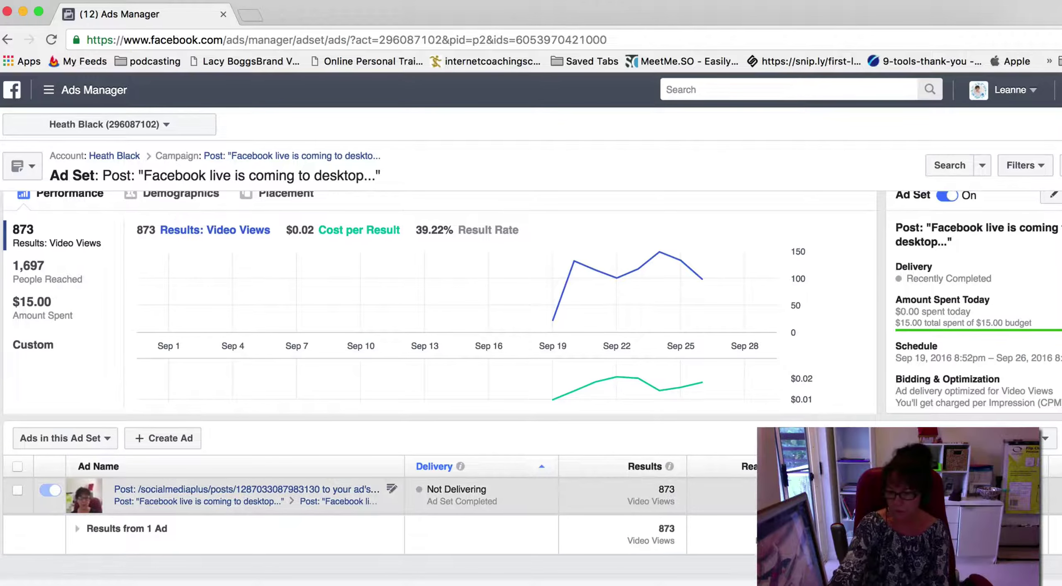
scroll(531, 339, "down", 1)
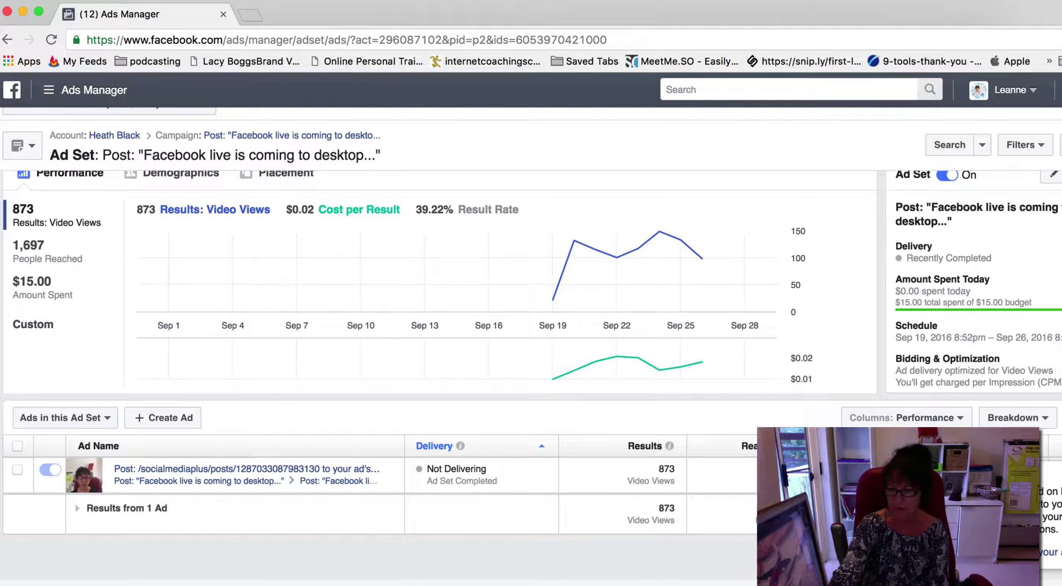
scroll(445, 490, "up", 1)
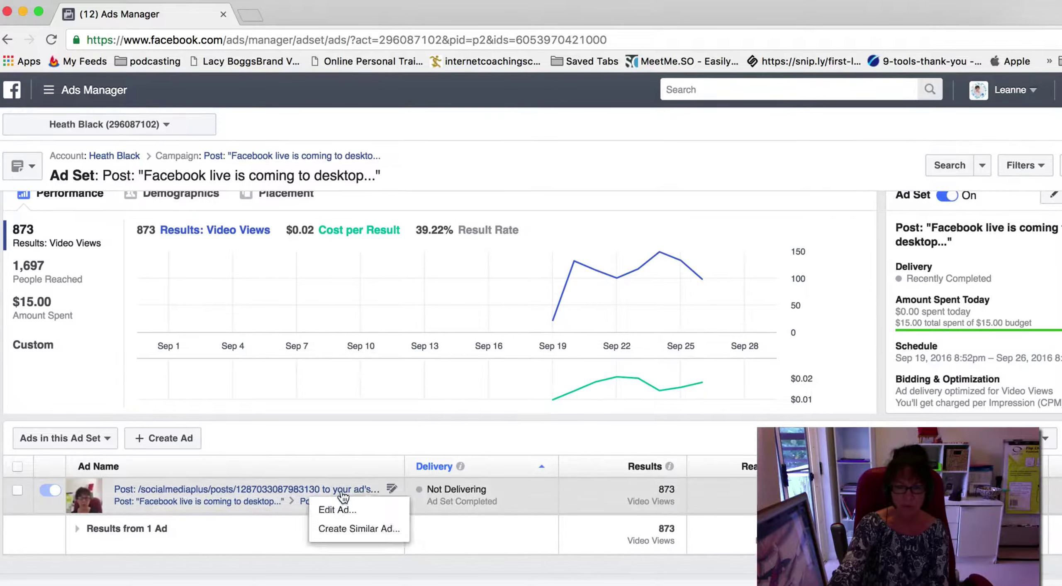
mouse_move(672, 467)
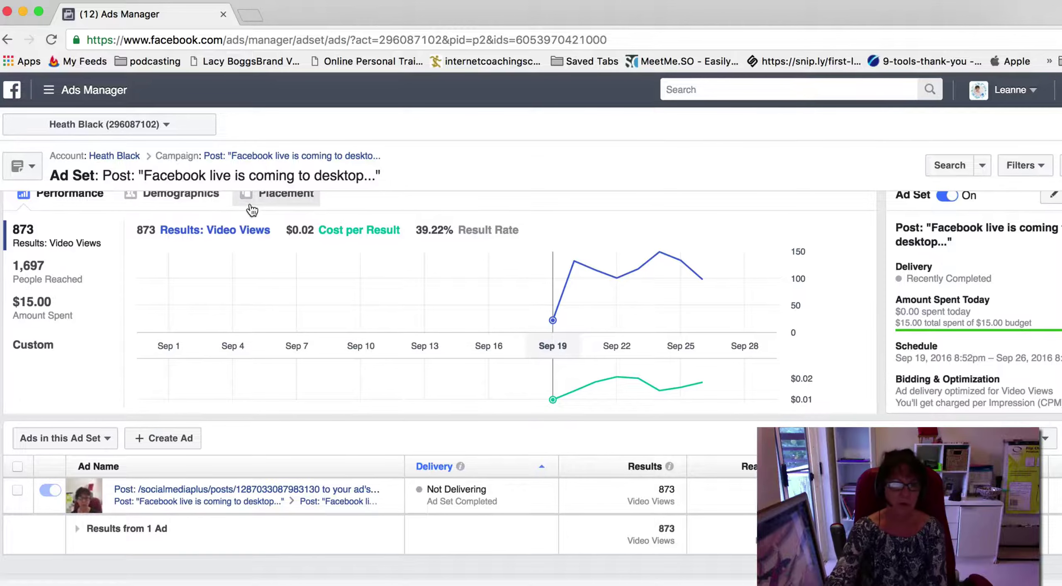
scroll(254, 233, "up", 2)
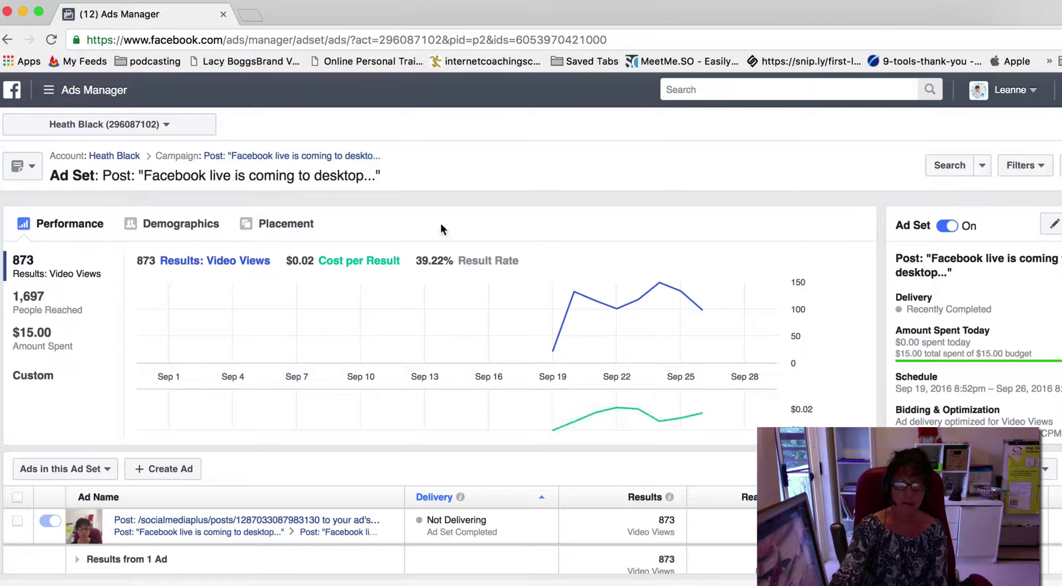
- Review the ad set's demographic breakdown and its placement results, dismissing the cross-platform performance tip
left_click(165, 226)
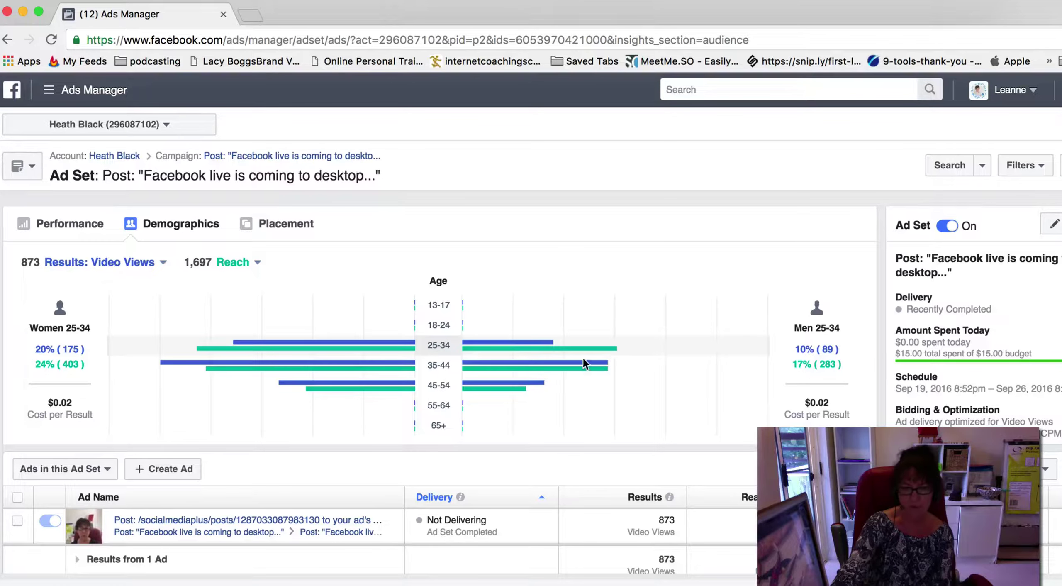
left_click(254, 262)
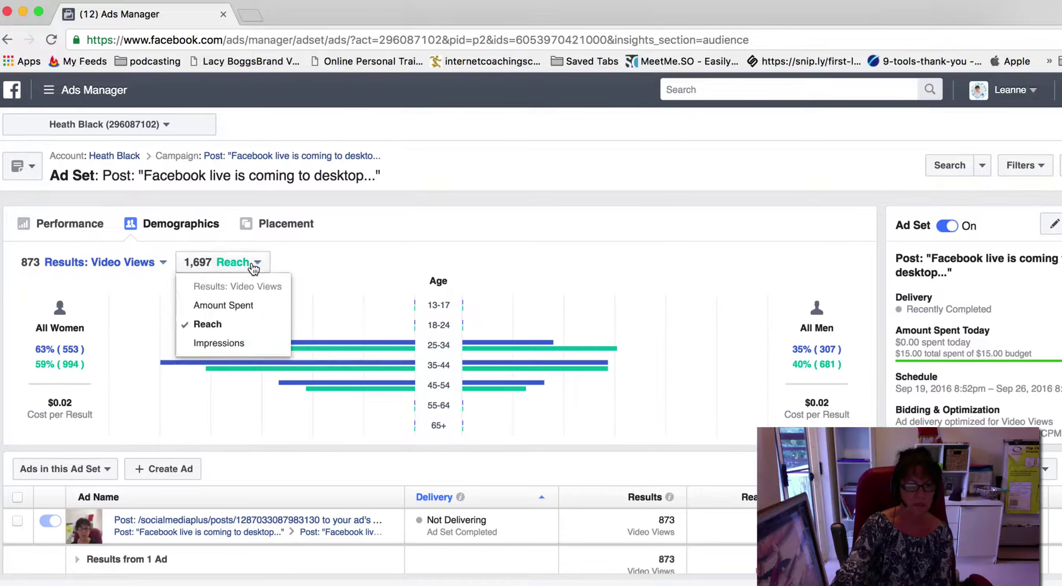
left_click(290, 233)
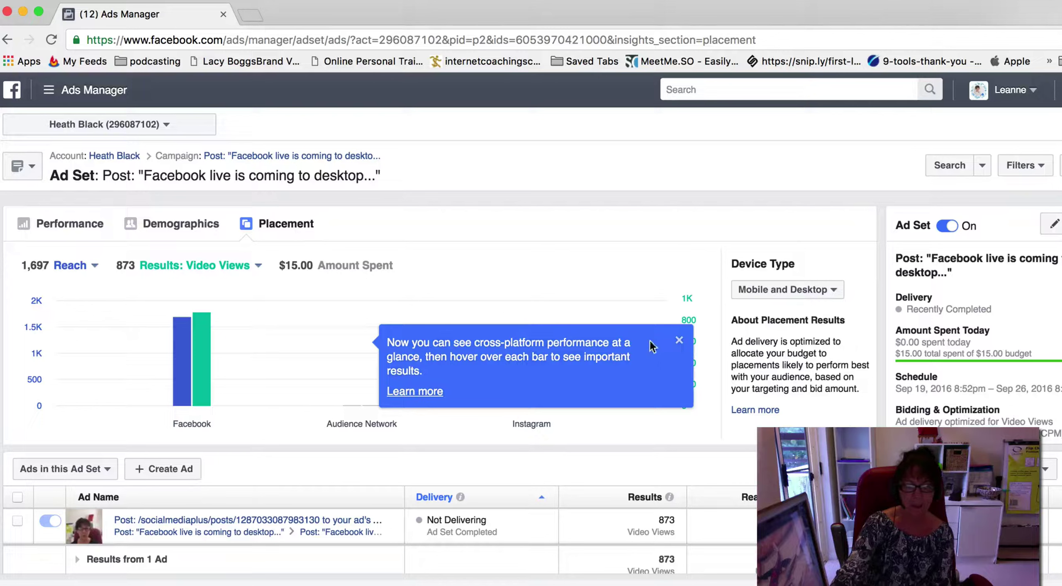
left_click(679, 341)
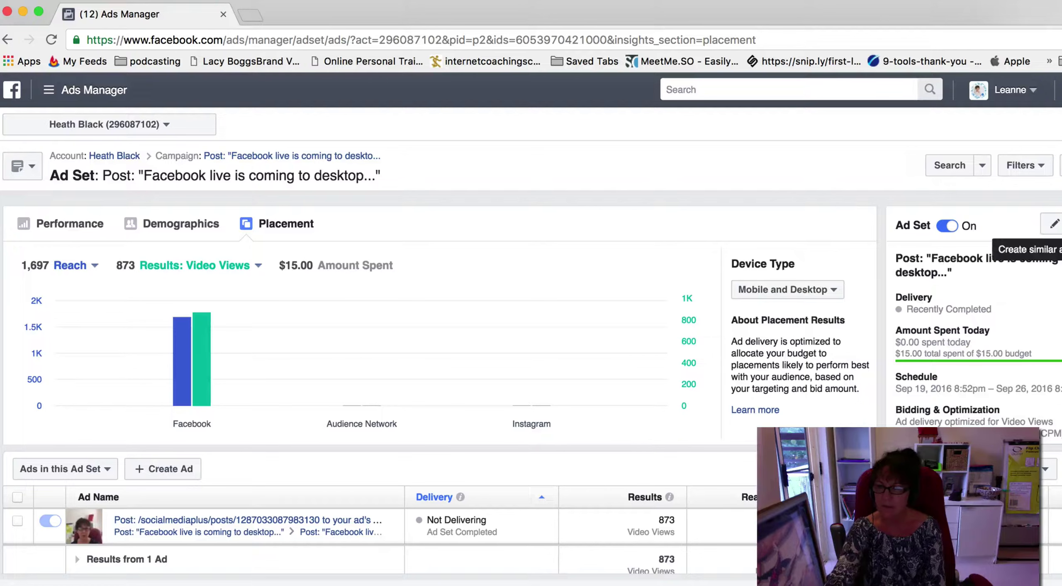
- Check the ad set's schedule, targeting, placement and estimated daily reach, and return to its performance results
scroll(972, 402, "down", 3)
scroll(973, 403, "down", 2)
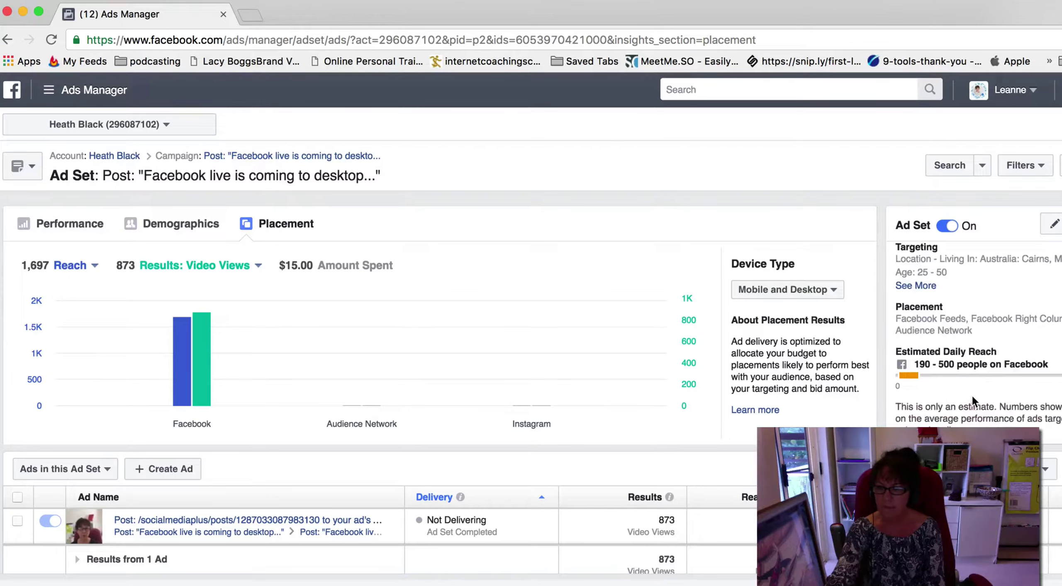
scroll(971, 394, "up", 4)
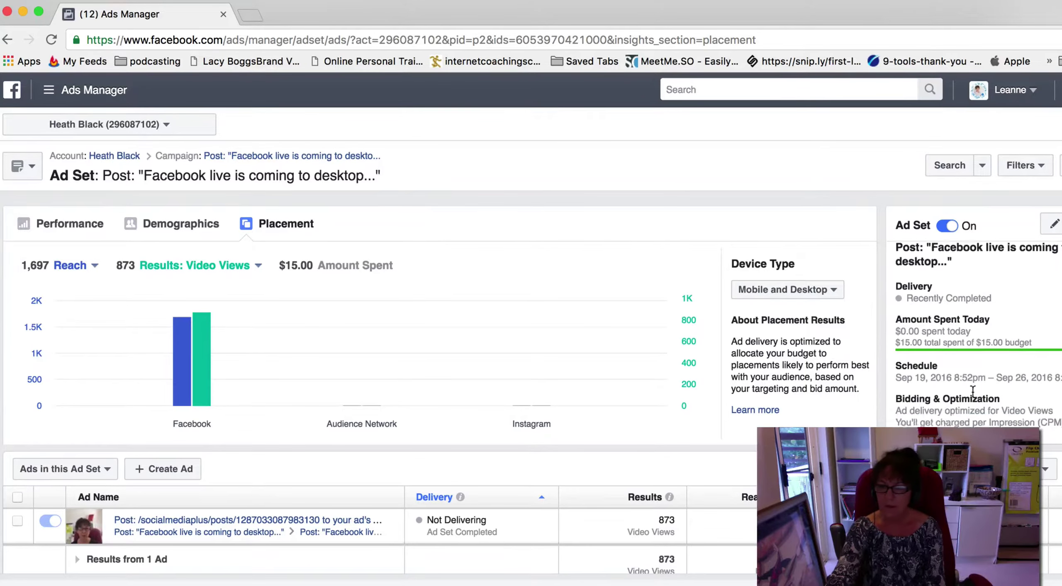
scroll(971, 392, "down", 2)
scroll(972, 391, "up", 3)
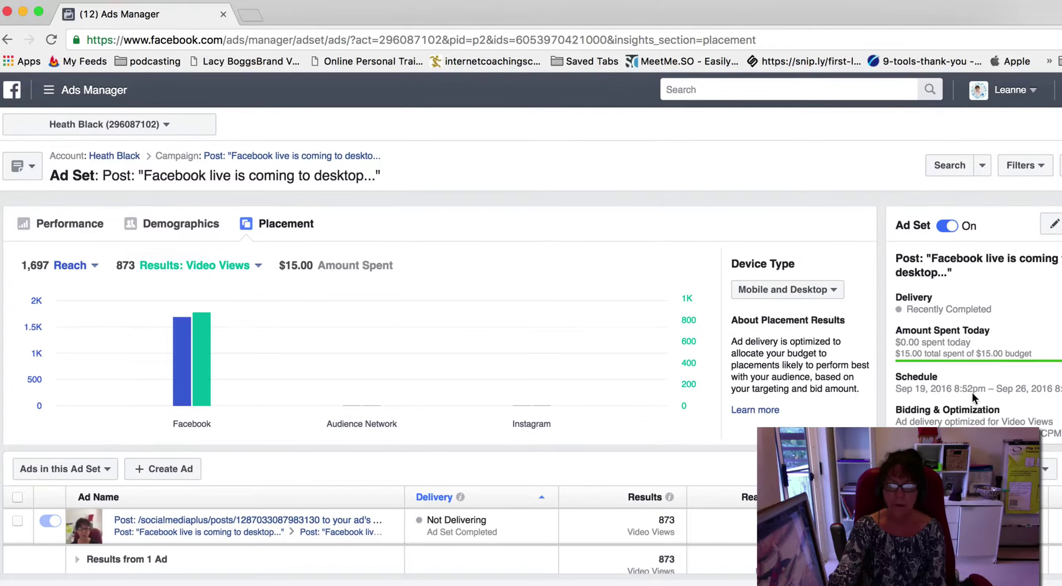
left_click(65, 233)
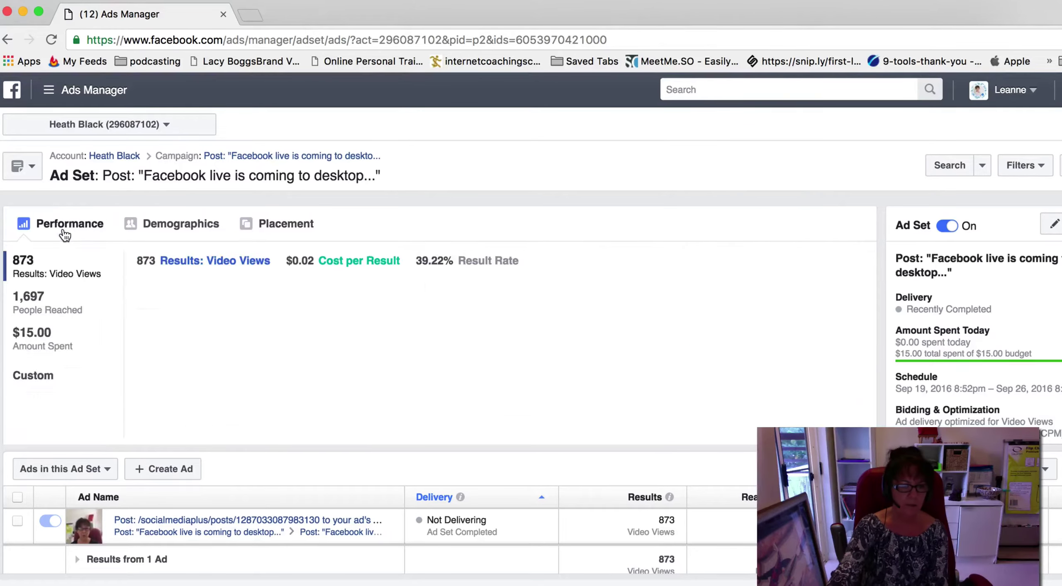
scroll(528, 358, "down", 5)
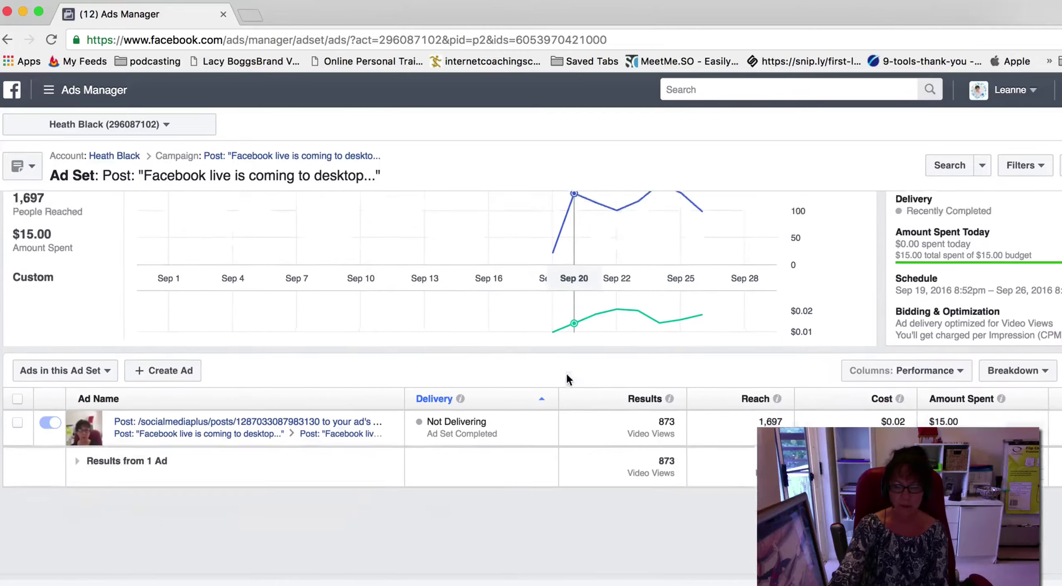